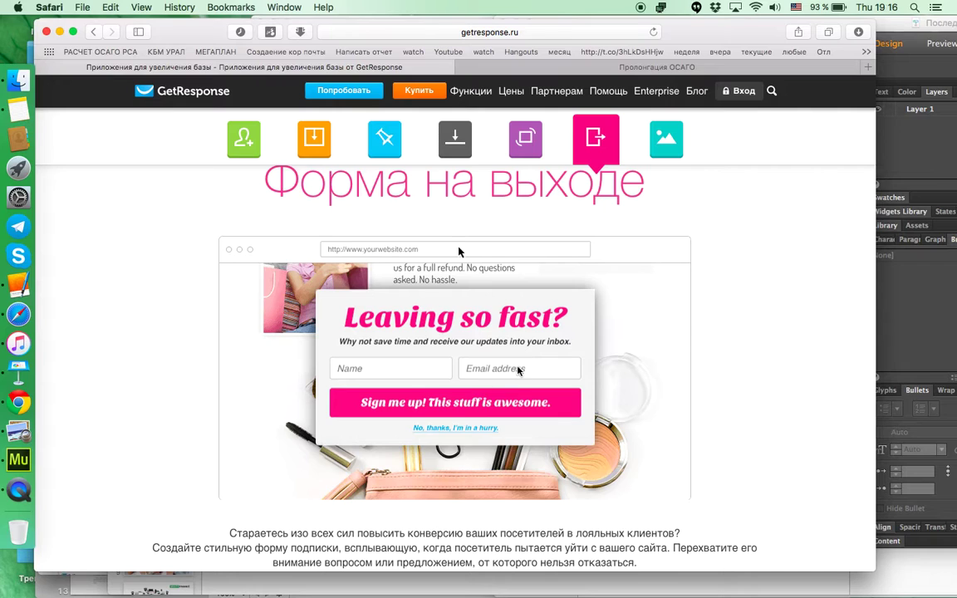
Step: Preview the form-with-image, fixed bar and scroll-triggered form demos, then log in to GetResponse
click(664, 140)
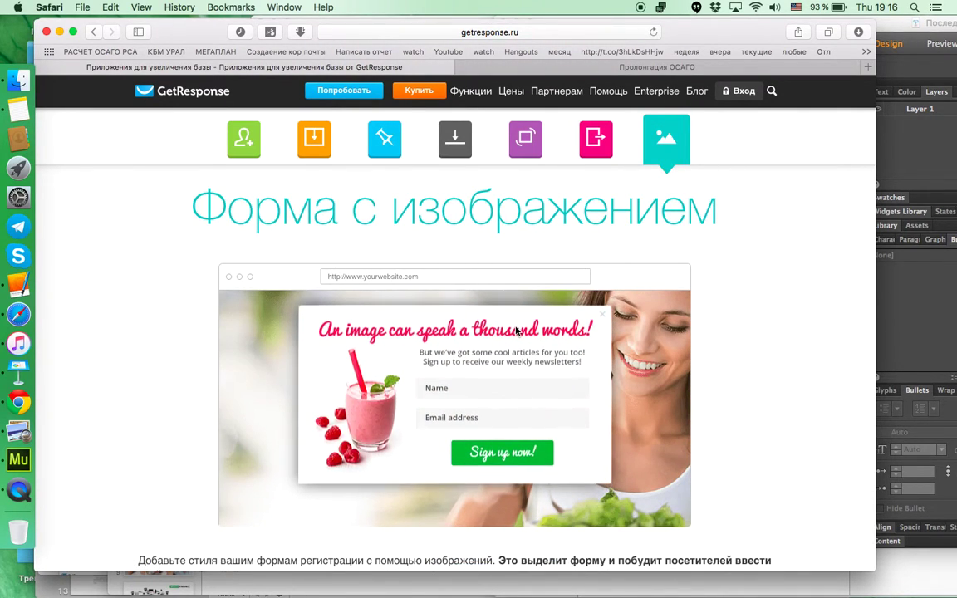
scroll(517, 343, down, 3)
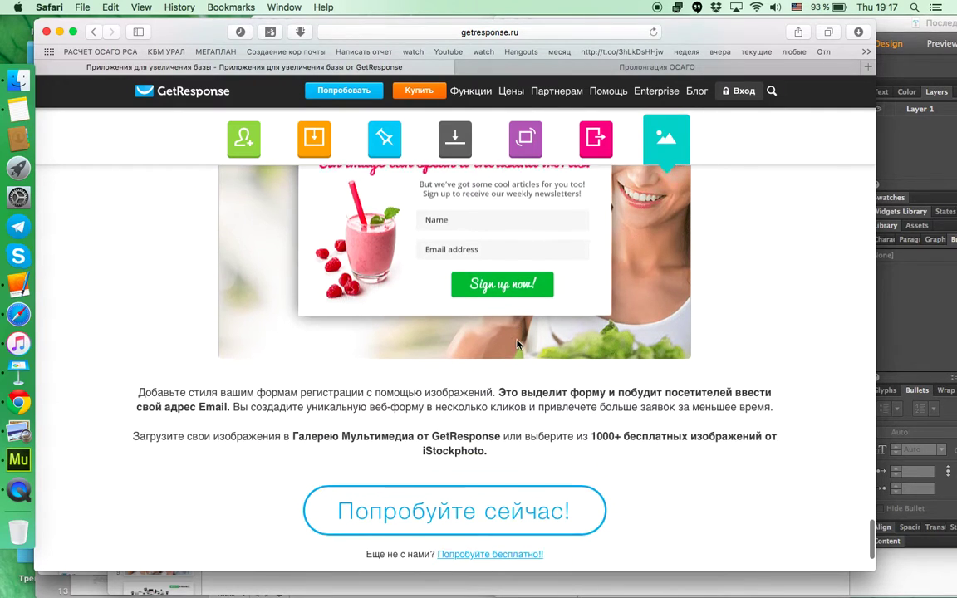
scroll(462, 275, up, 10)
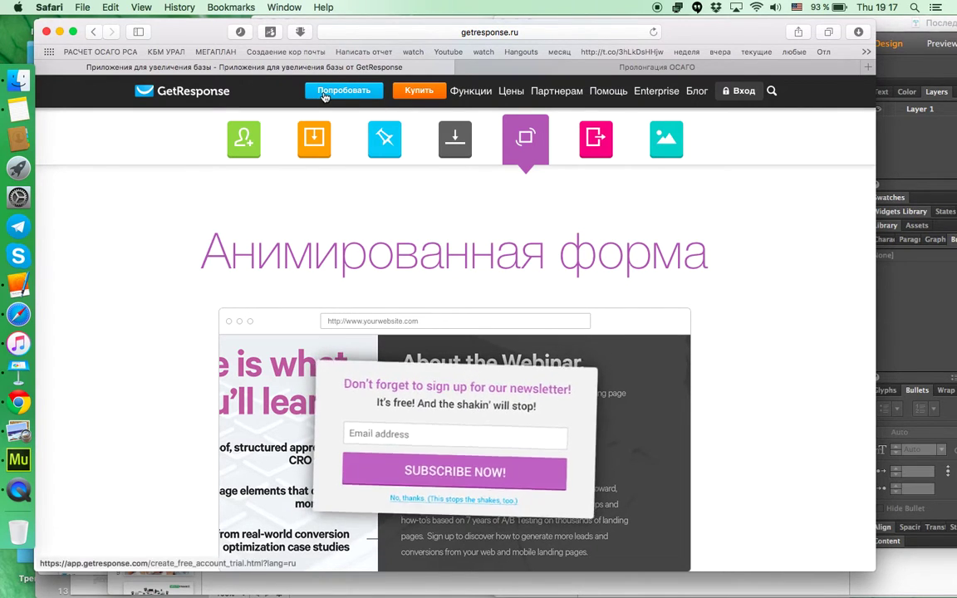
scroll(375, 155, up, 1)
click(374, 155)
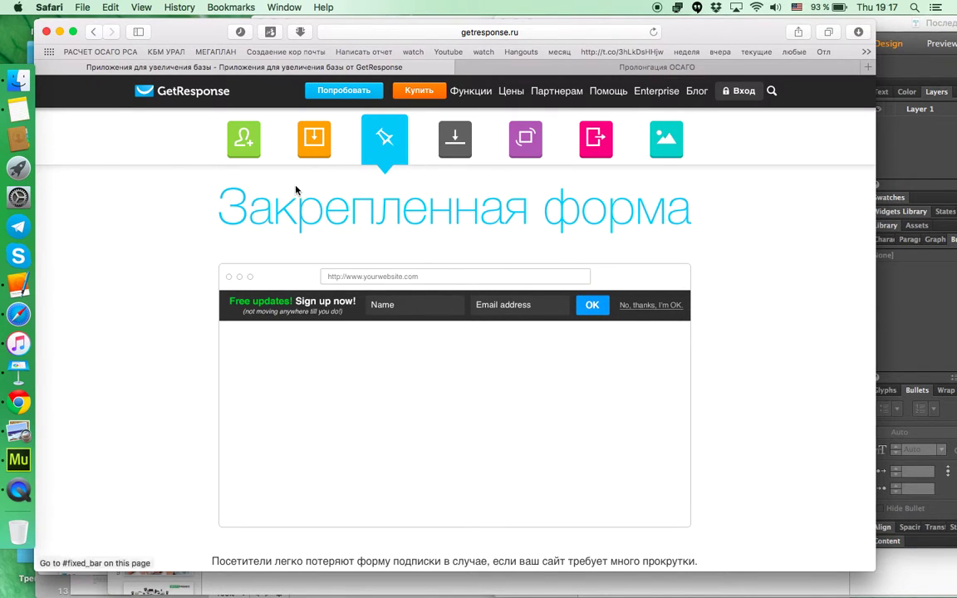
click(314, 142)
scroll(490, 168, up, 10)
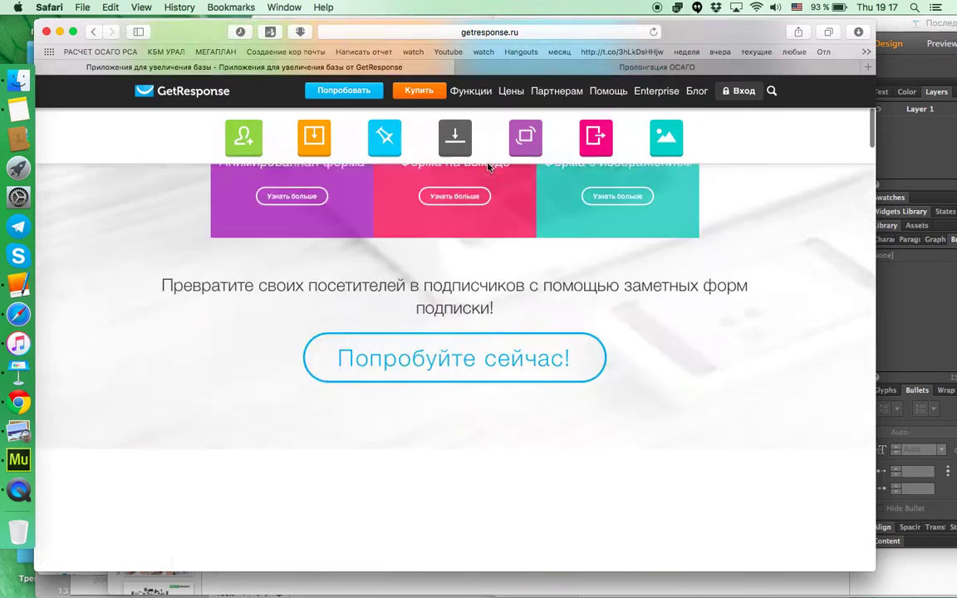
click(729, 98)
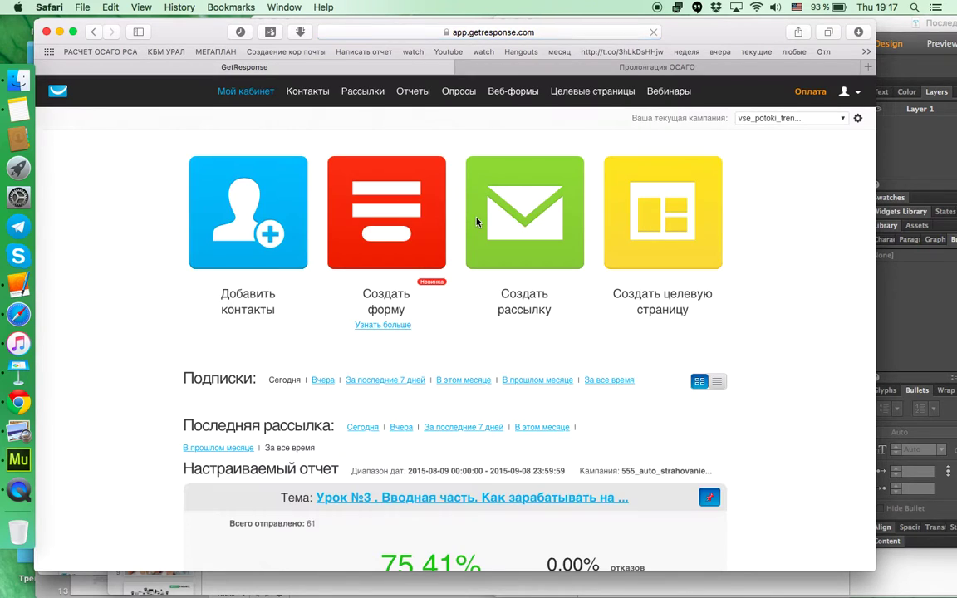
Step: Start a new form and browse the Мастер форм templates such as Простая and Подписка на рассылку
click(383, 239)
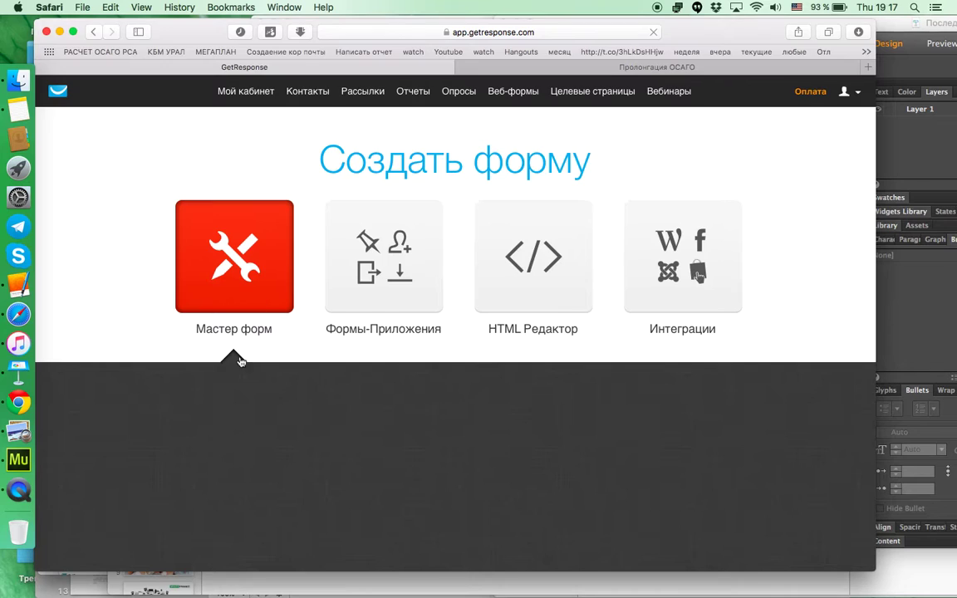
scroll(240, 373, down, 4)
scroll(240, 374, down, 1)
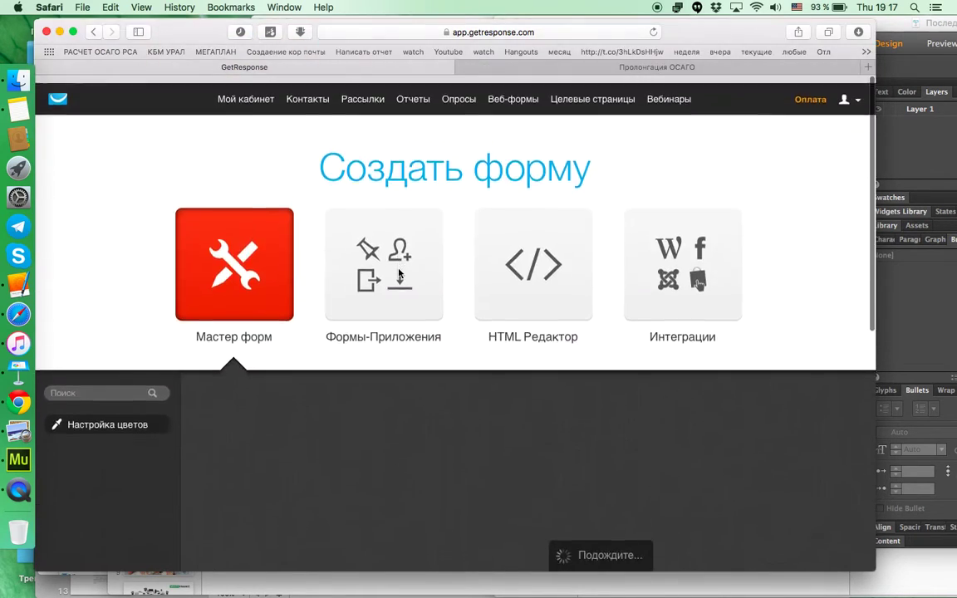
scroll(399, 273, down, 4)
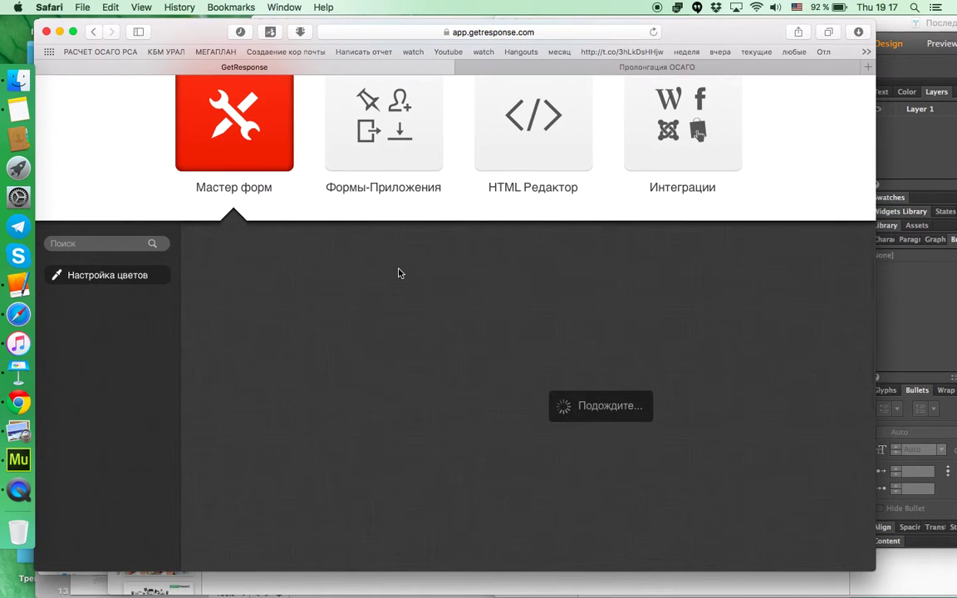
drag(707, 36, 748, 32)
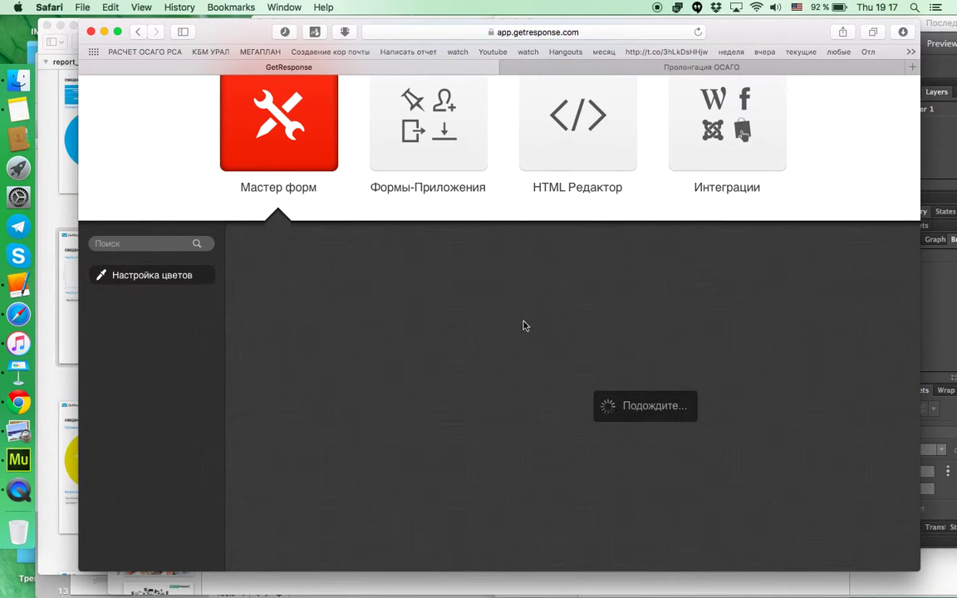
scroll(527, 321, down, 3)
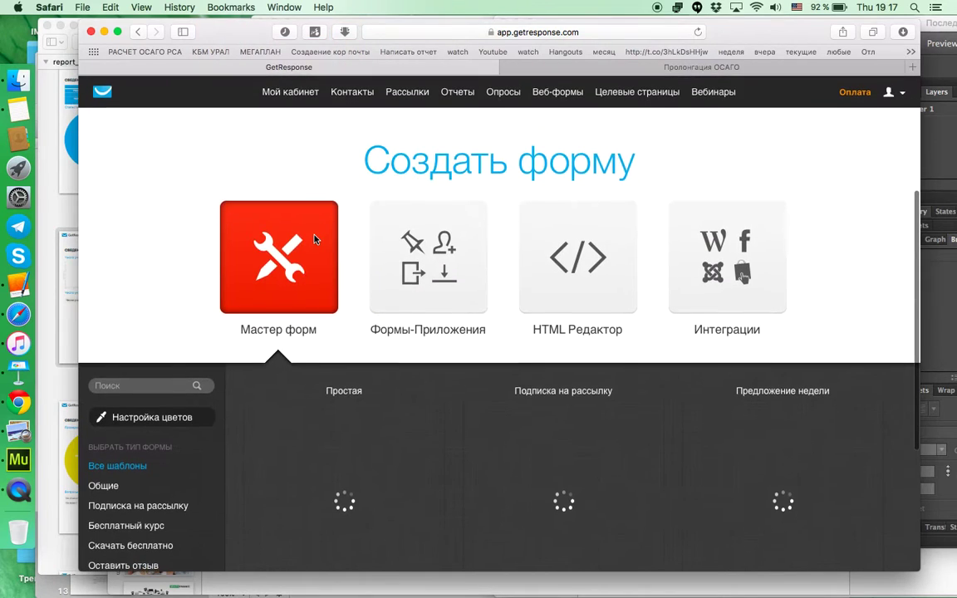
scroll(299, 398, down, 4)
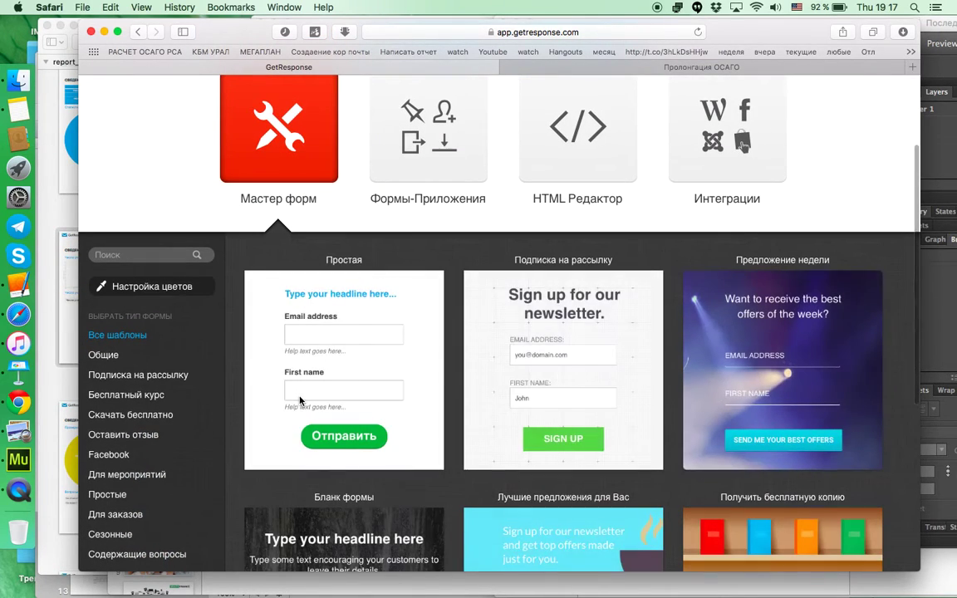
Step: Use the Простая template and delete its headline, keeping Email адрес, Имя and Submit
click(375, 312)
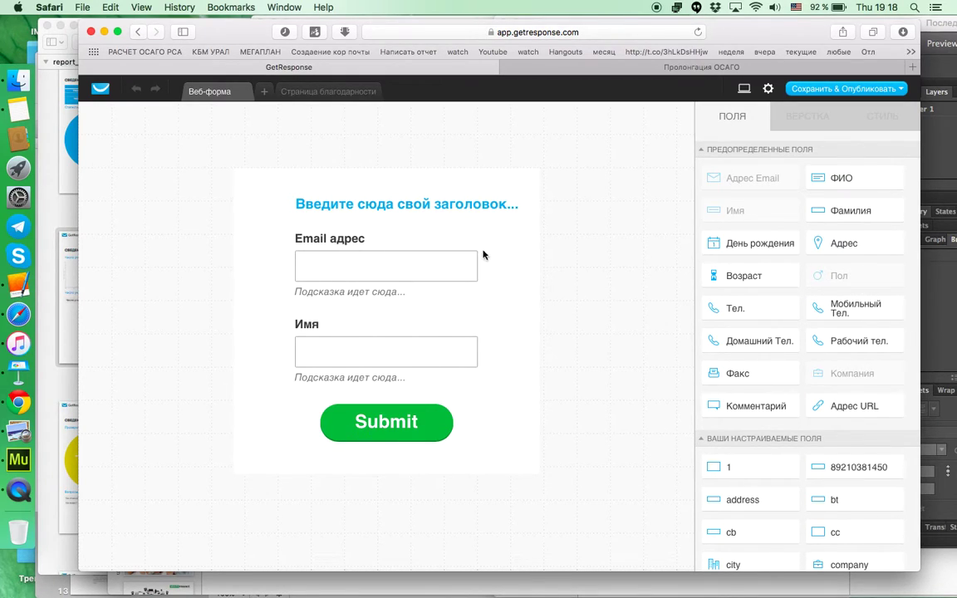
click(480, 204)
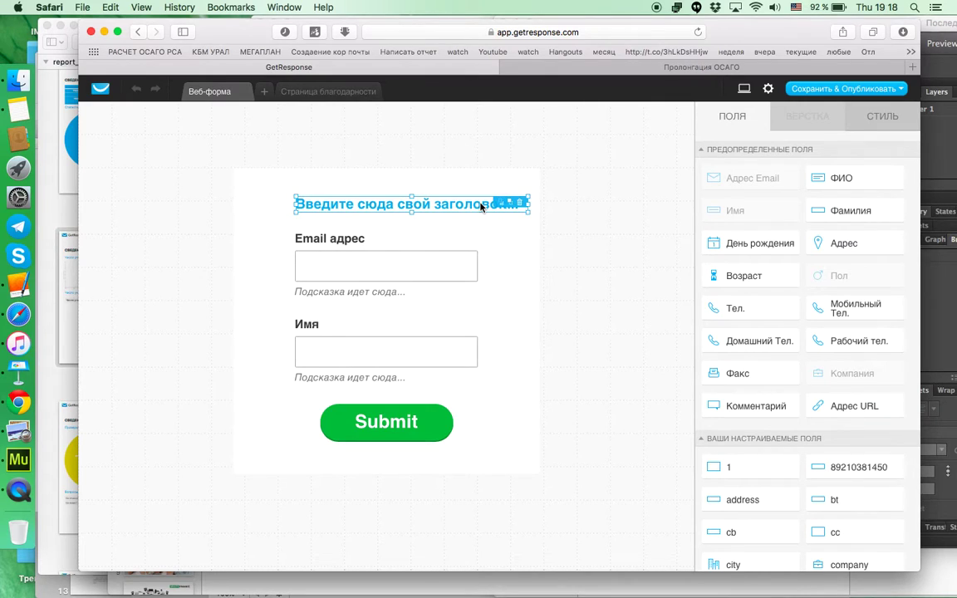
click(519, 201)
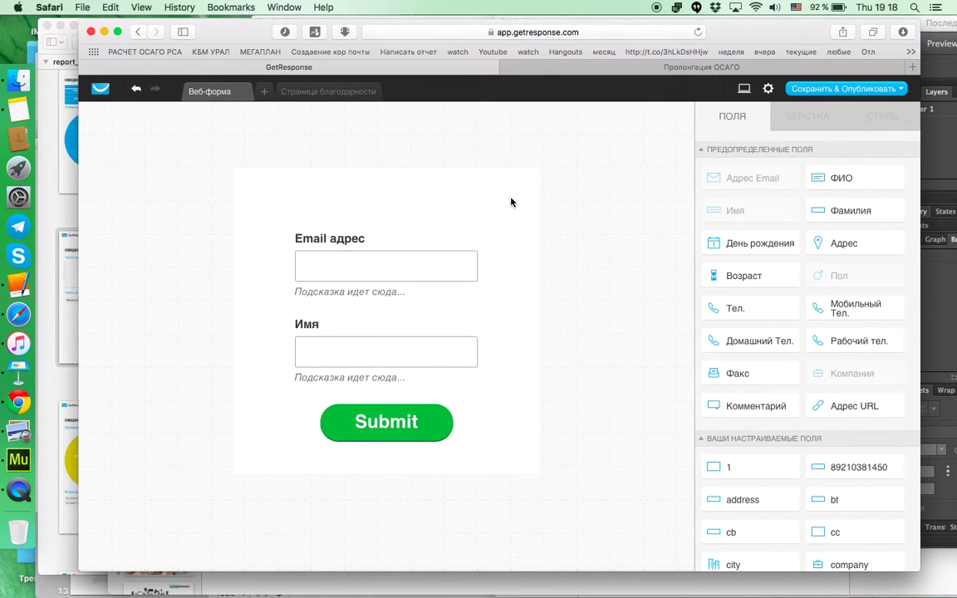
click(350, 198)
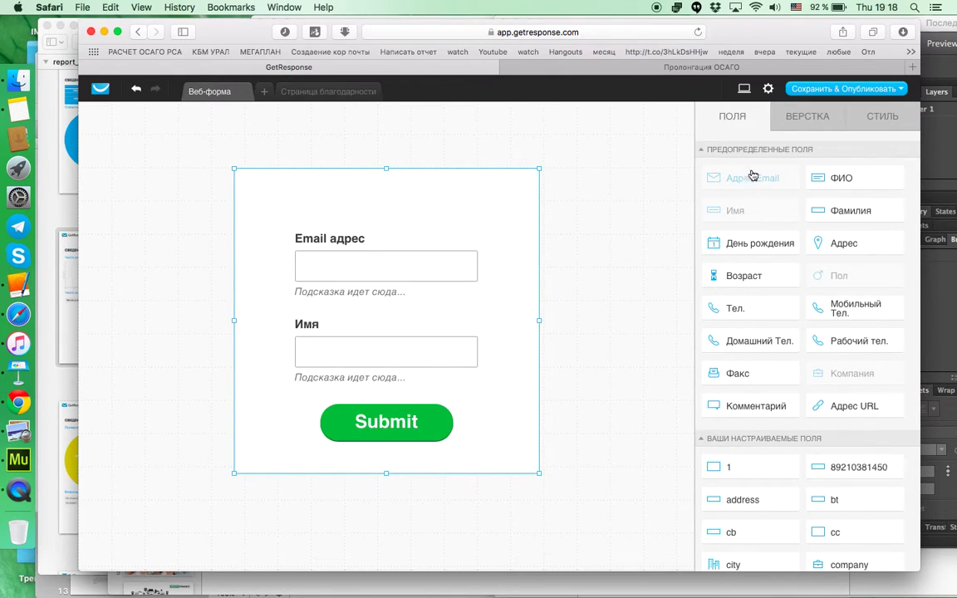
Step: Set the form's Фон background to transparent in the СТИЛЬ settings
click(815, 122)
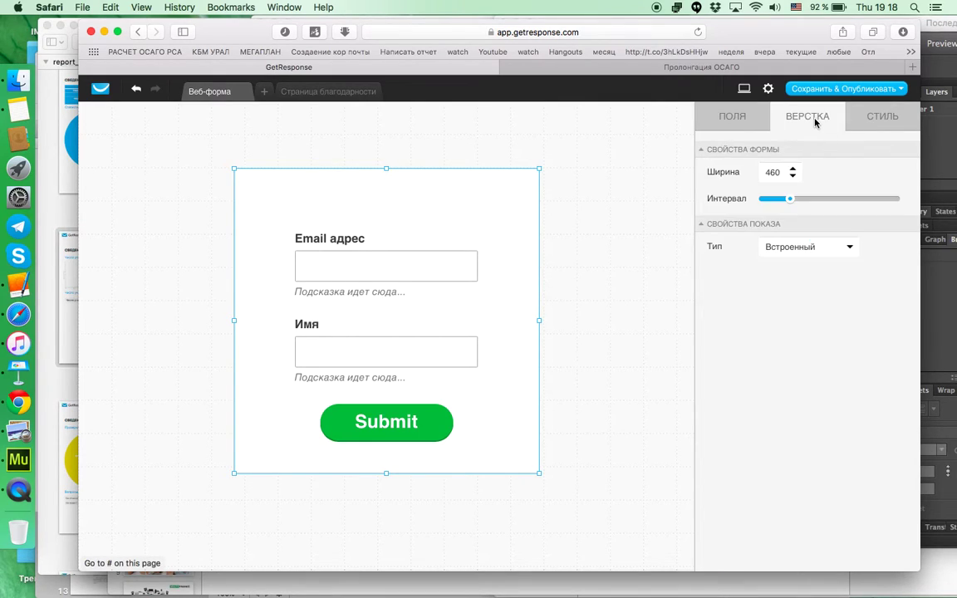
click(875, 121)
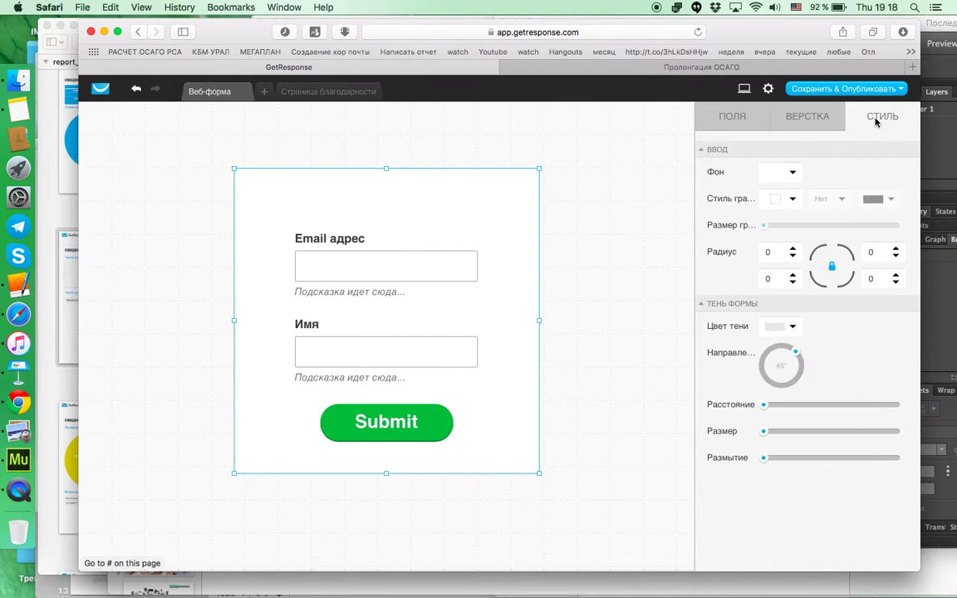
click(779, 180)
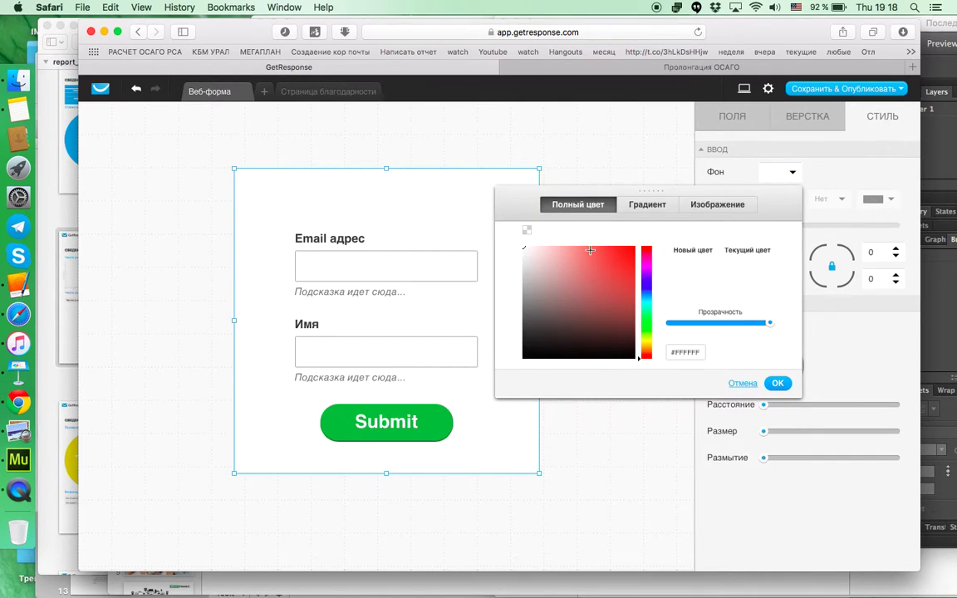
click(526, 230)
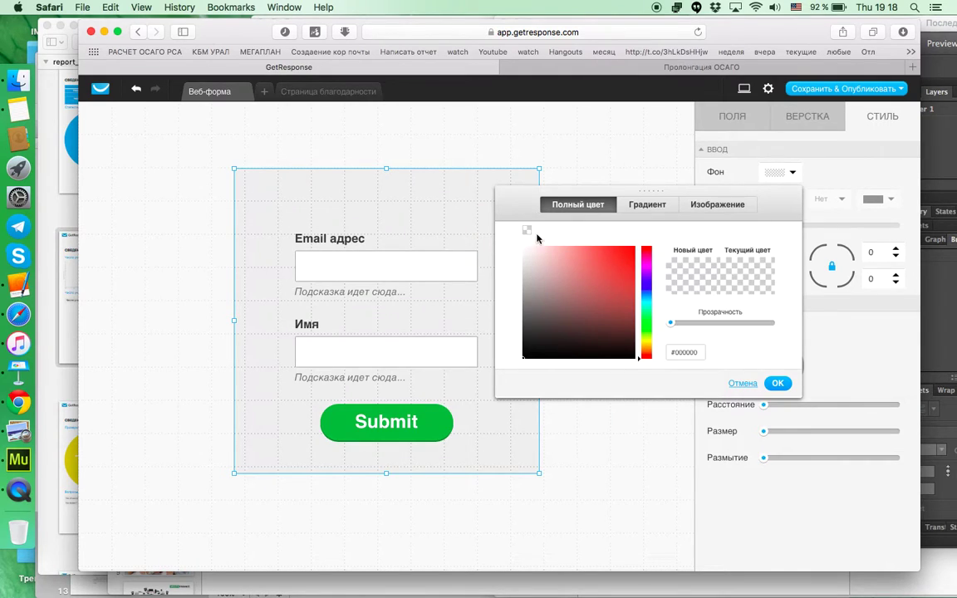
click(778, 383)
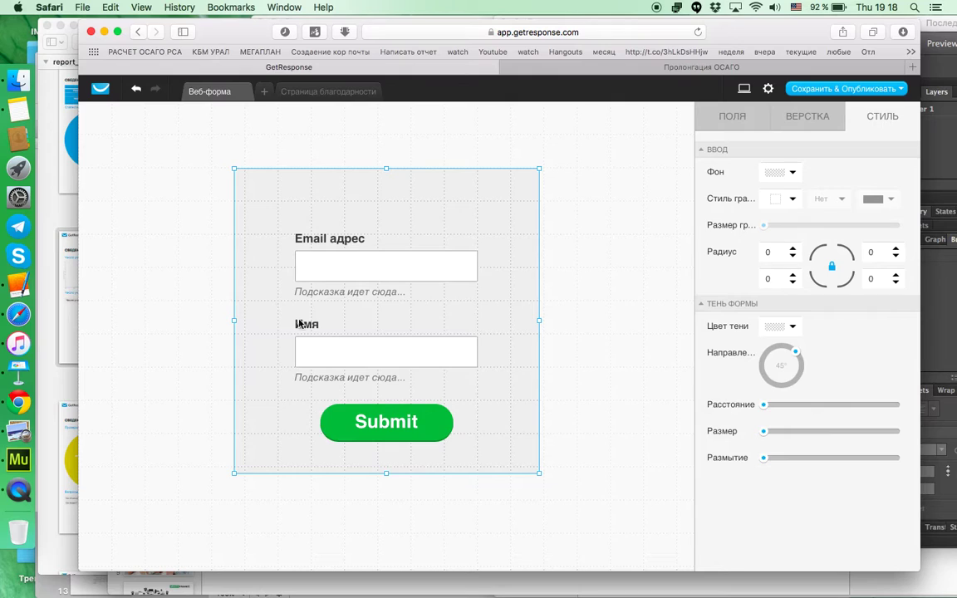
Step: Shorten the form box by pulling its bottom edge up and top edge down
click(386, 466)
drag(387, 474, 387, 461)
drag(386, 179, 386, 208)
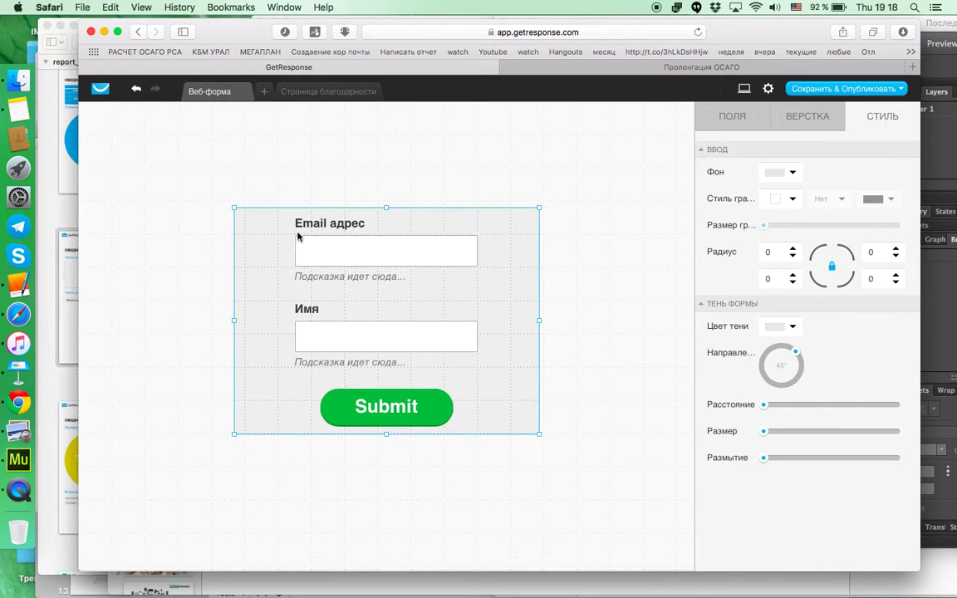
Step: Try moving the Имя field above Email адрес and Email toward Submit
click(308, 276)
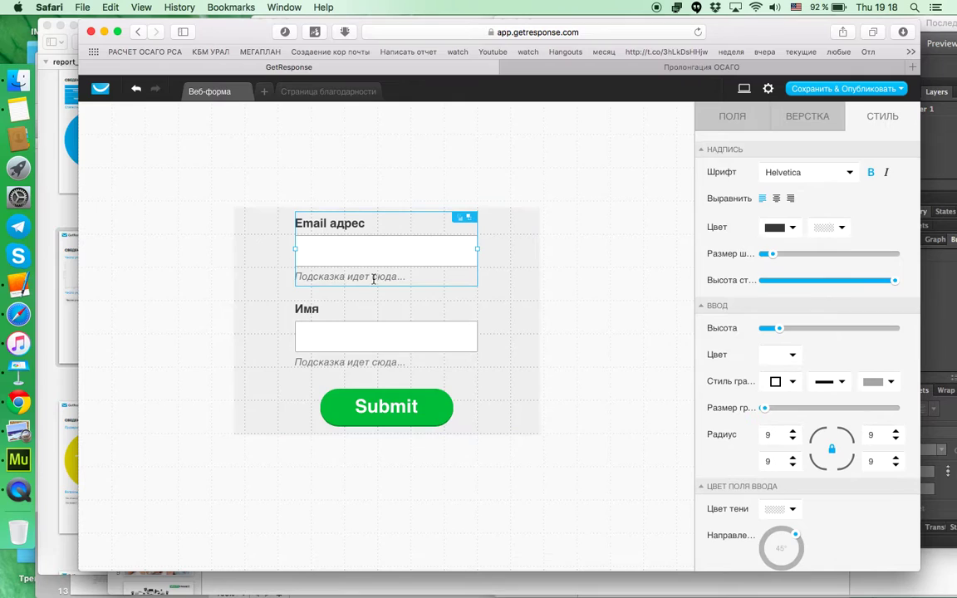
click(334, 163)
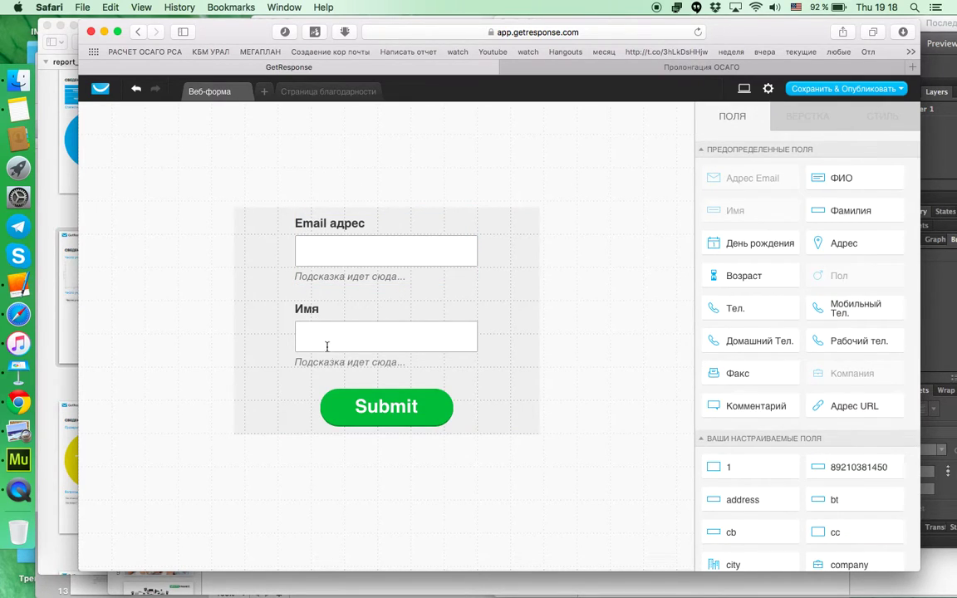
click(478, 305)
click(368, 346)
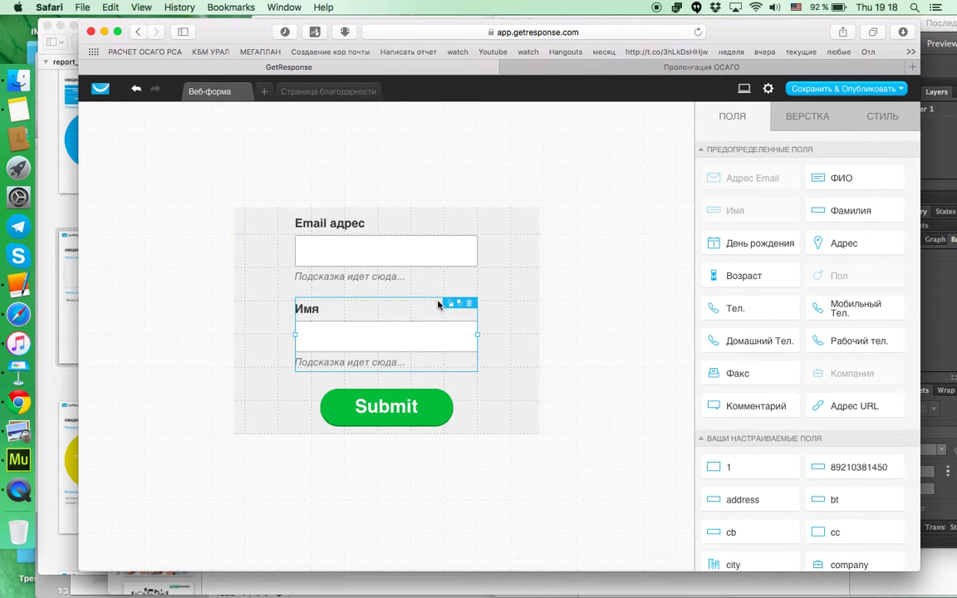
drag(406, 306, 400, 209)
drag(343, 255, 300, 404)
Step: Reposition the Email адрес and Имя fields back into a single aligned column
click(319, 347)
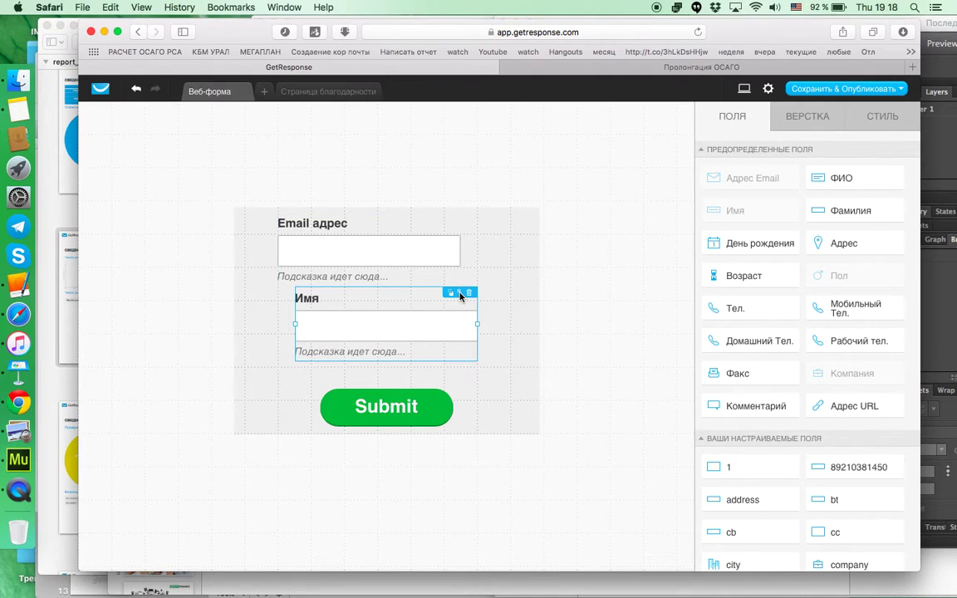
drag(412, 242, 411, 216)
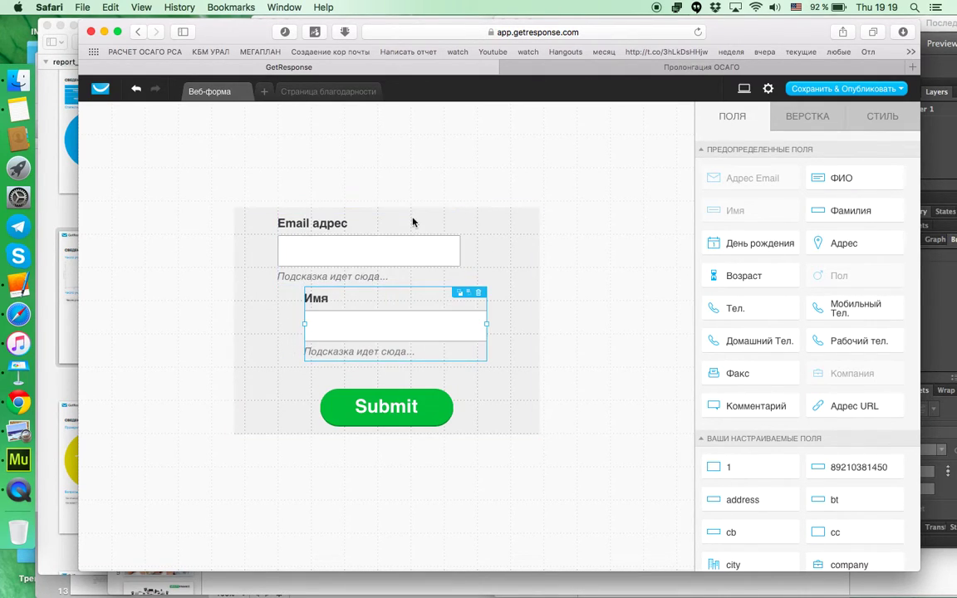
drag(353, 268, 363, 312)
click(366, 316)
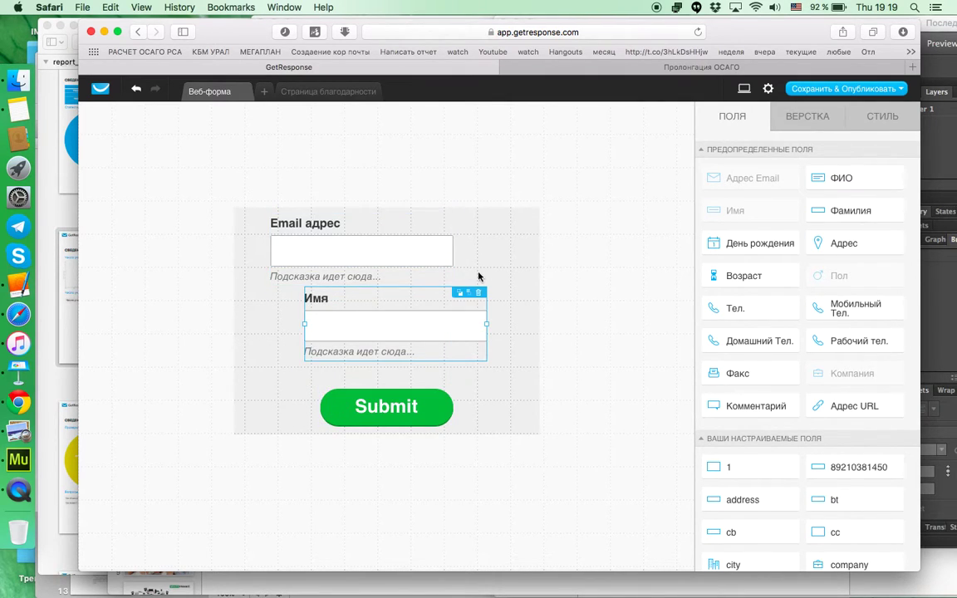
click(441, 248)
drag(418, 246, 316, 391)
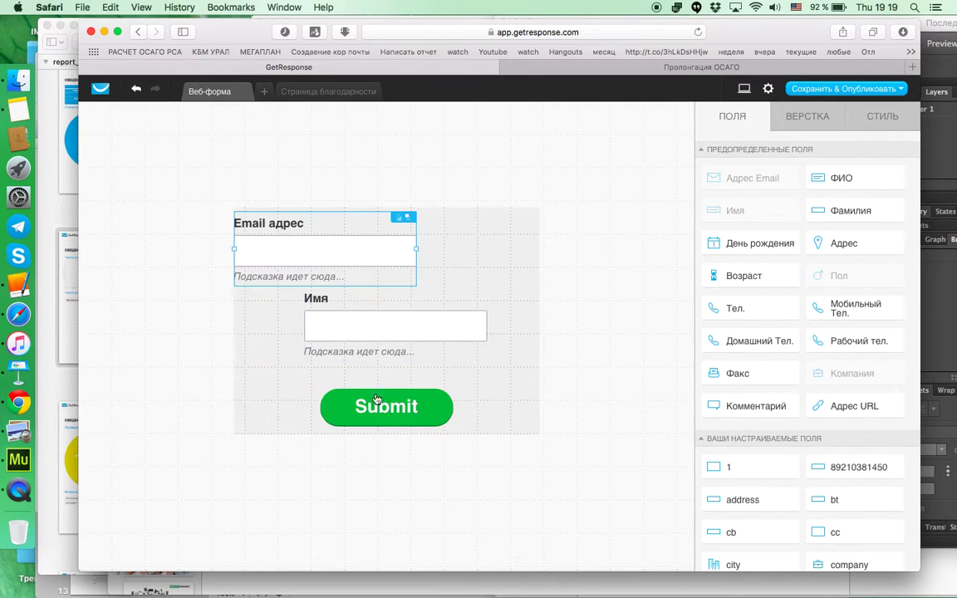
drag(386, 406, 501, 267)
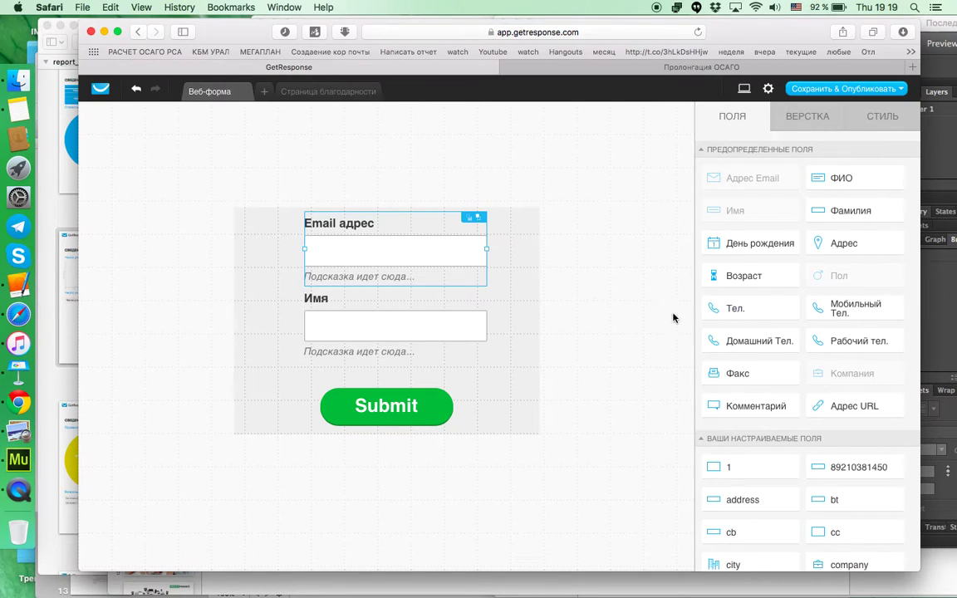
Step: Add a phone field, make the form container taller and move Submit lower
drag(733, 310, 378, 284)
click(384, 331)
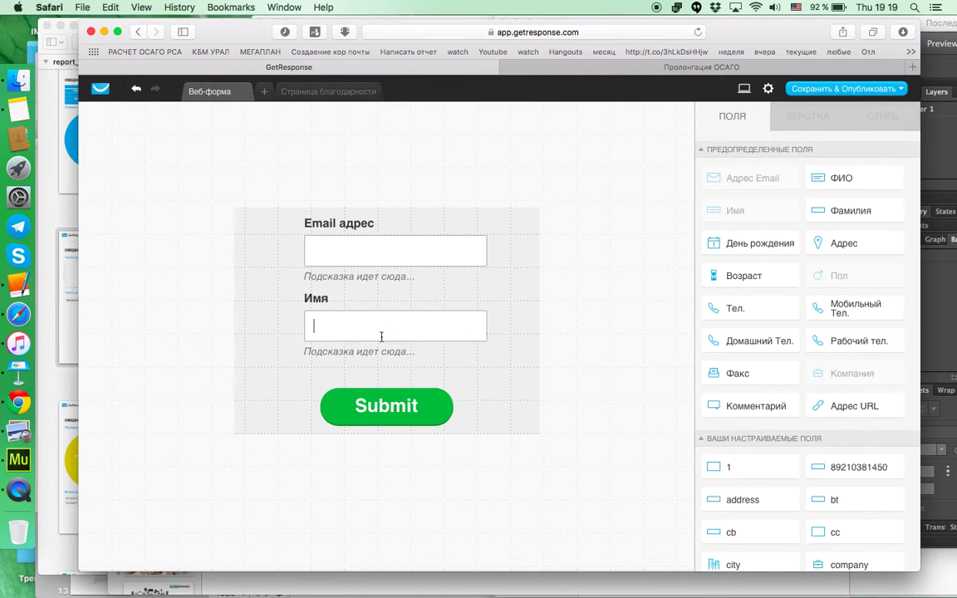
click(505, 426)
drag(539, 433, 537, 476)
drag(407, 376, 406, 434)
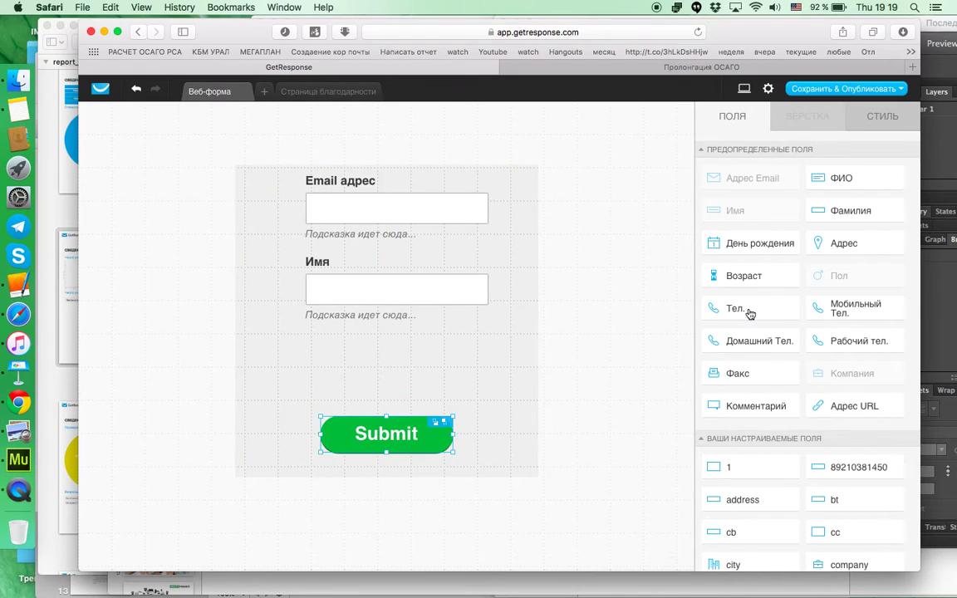
Step: Place a Тел. phone field with +7 prefix above Submit, aligned with Email адрес and Имя
drag(749, 314, 386, 350)
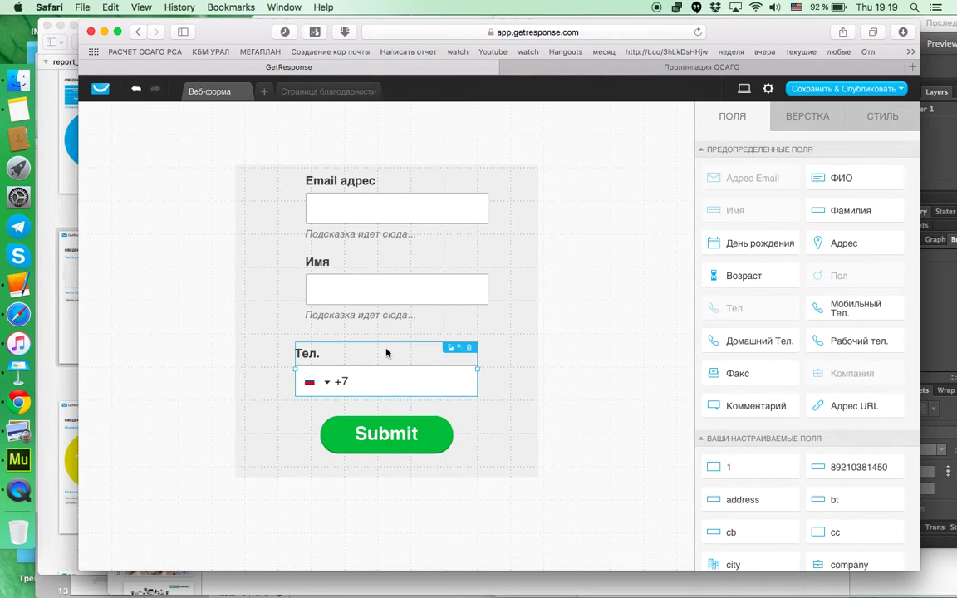
click(385, 205)
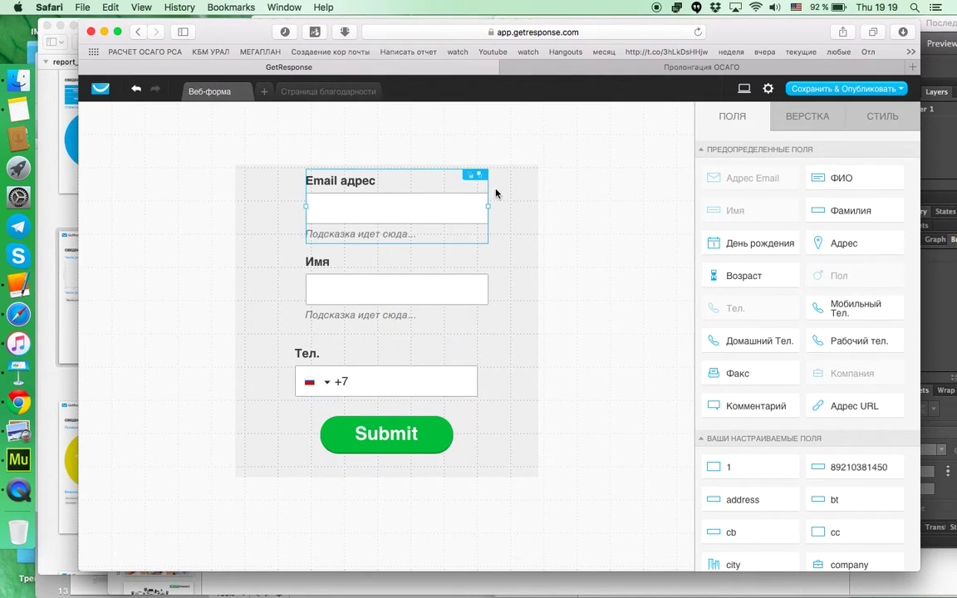
click(414, 376)
click(418, 375)
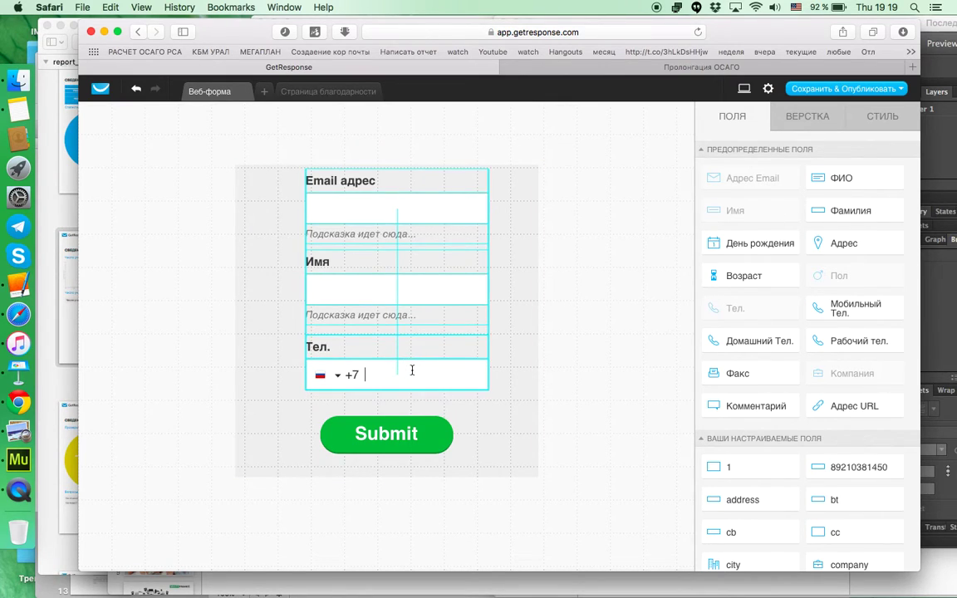
click(428, 214)
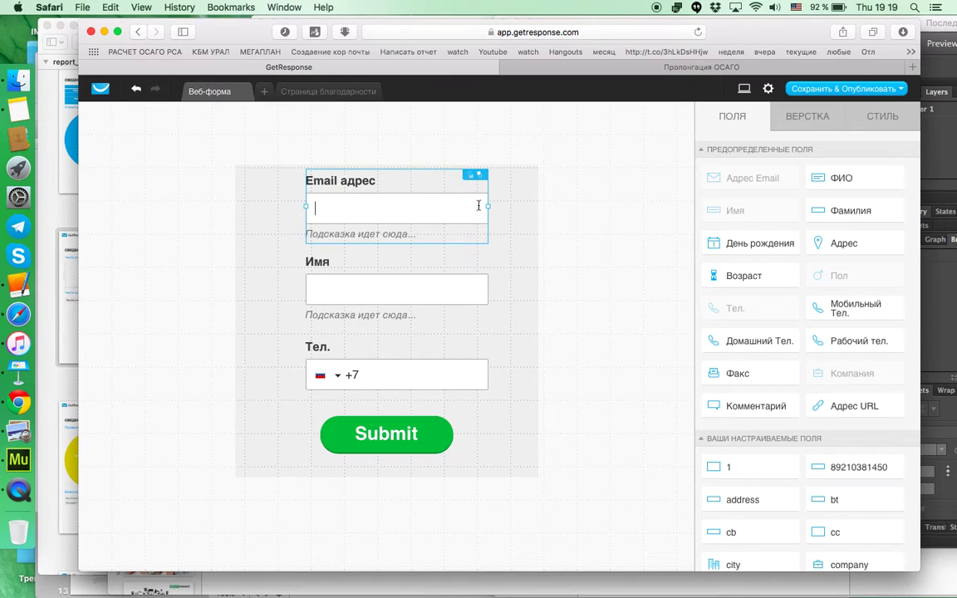
click(444, 283)
click(416, 367)
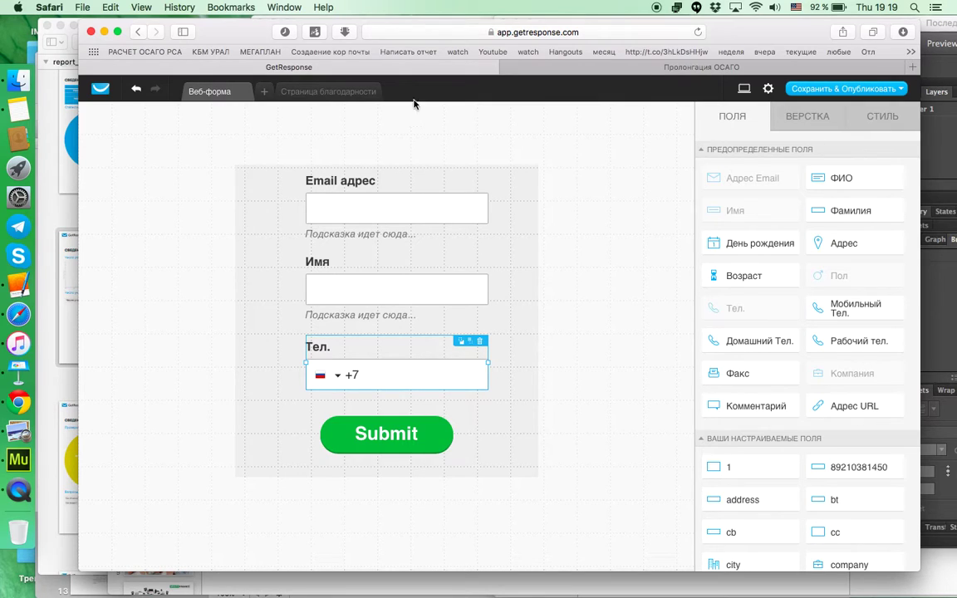
Step: Try reordering the fields by dragging Тел. above Email адрес and Имя below it
click(430, 215)
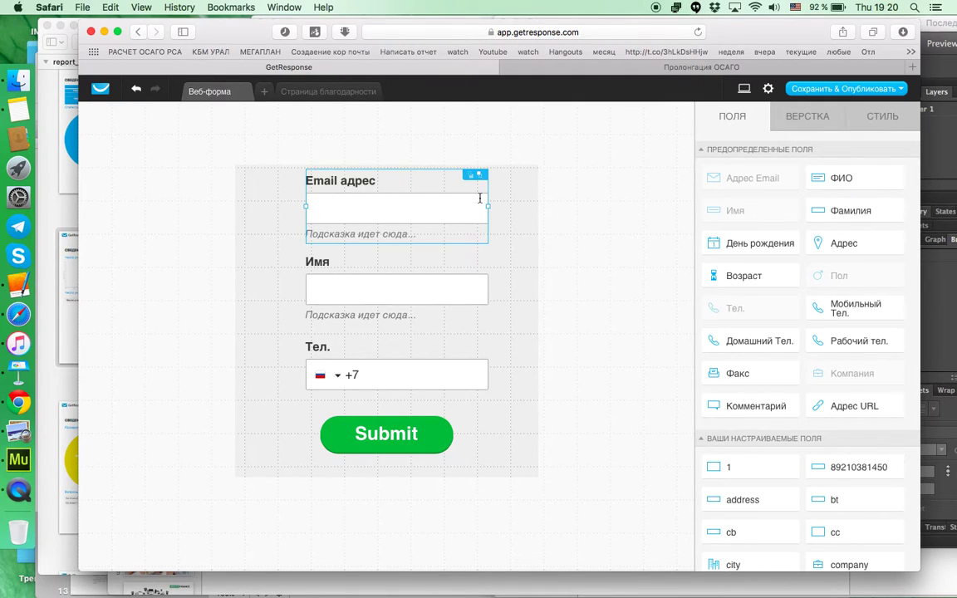
drag(351, 170, 385, 206)
drag(372, 374, 386, 155)
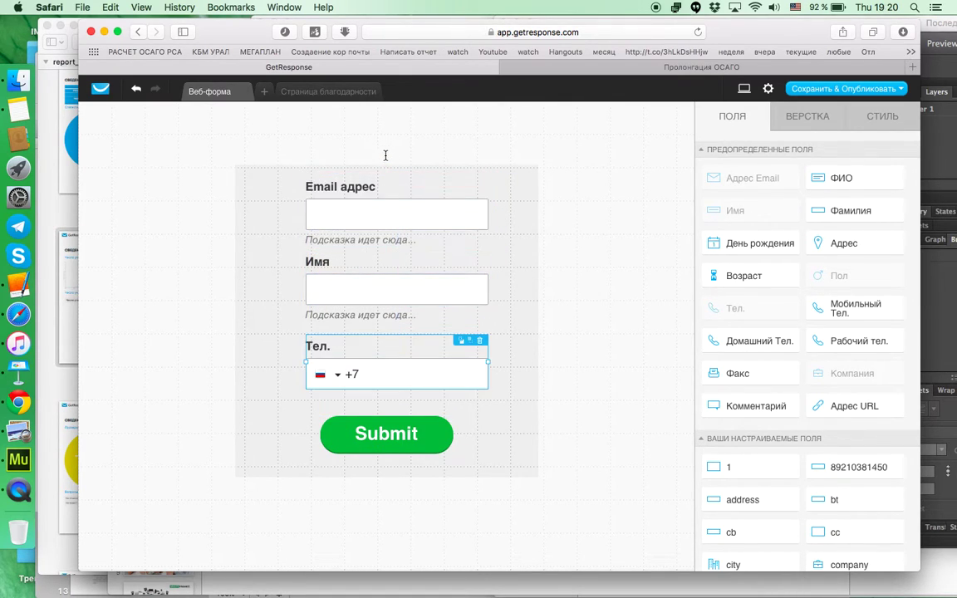
drag(746, 176, 748, 228)
drag(357, 303, 352, 407)
drag(356, 288, 326, 400)
drag(326, 312, 412, 410)
click(403, 376)
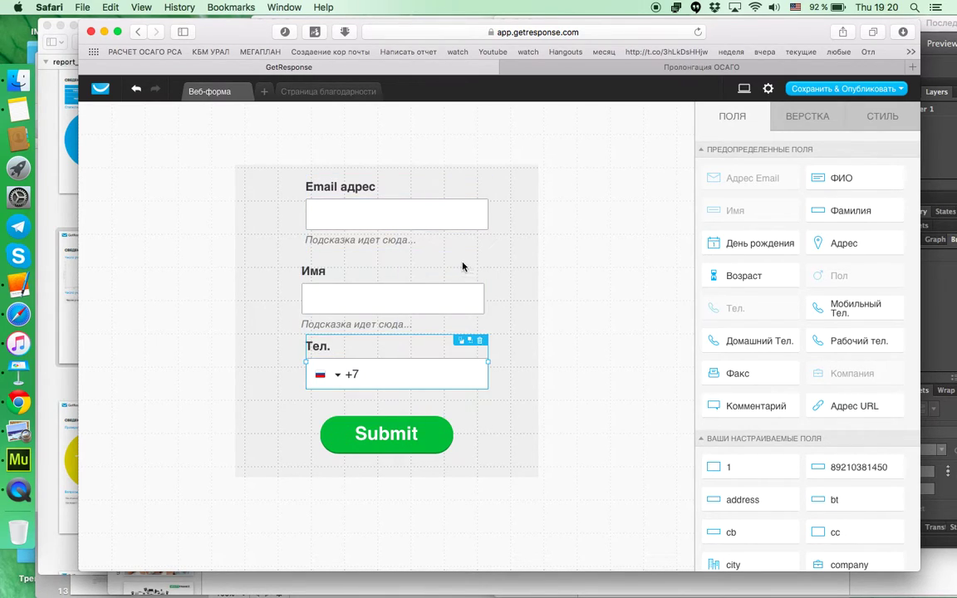
drag(421, 359, 423, 233)
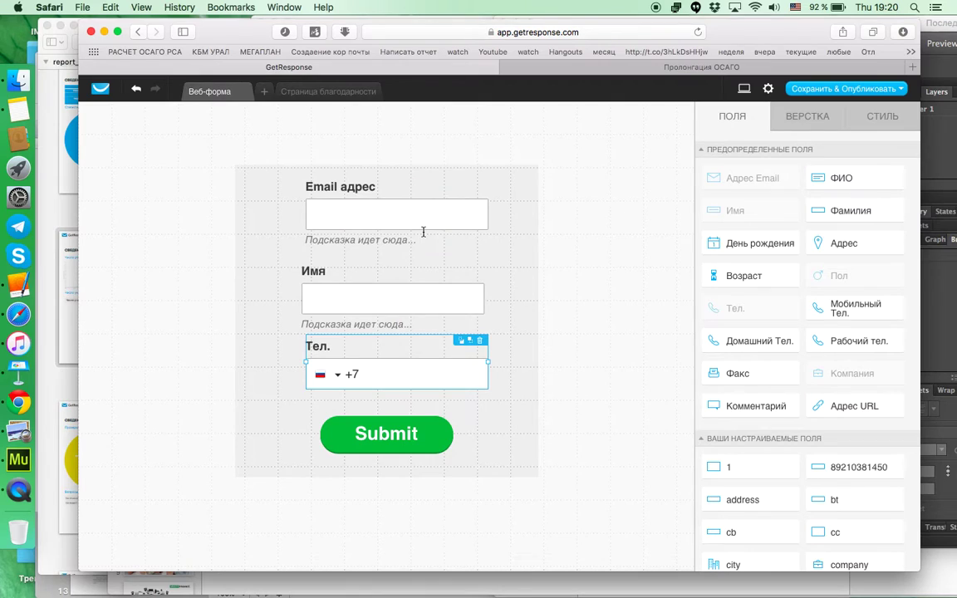
click(403, 299)
drag(427, 290, 412, 374)
drag(402, 217, 397, 218)
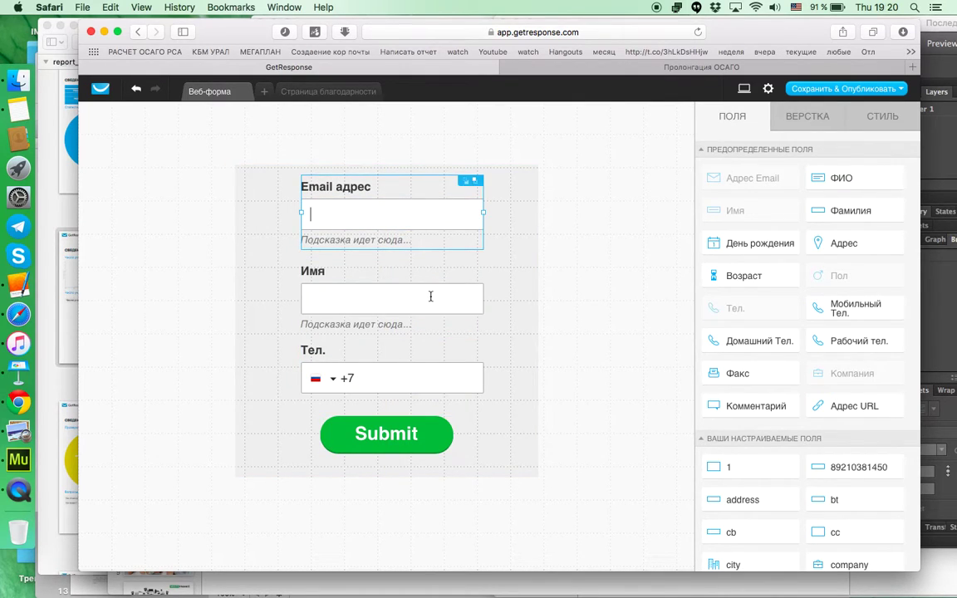
Step: Remove Имя and Тел., move Email адрес down, and re-add Имя then Тел. above it
drag(430, 296, 408, 314)
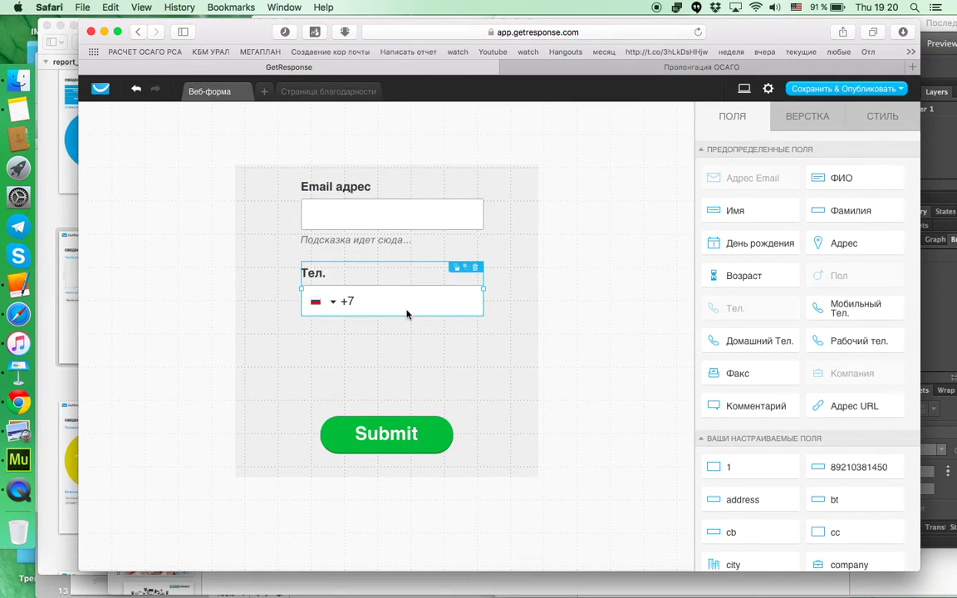
click(476, 269)
drag(412, 199, 406, 313)
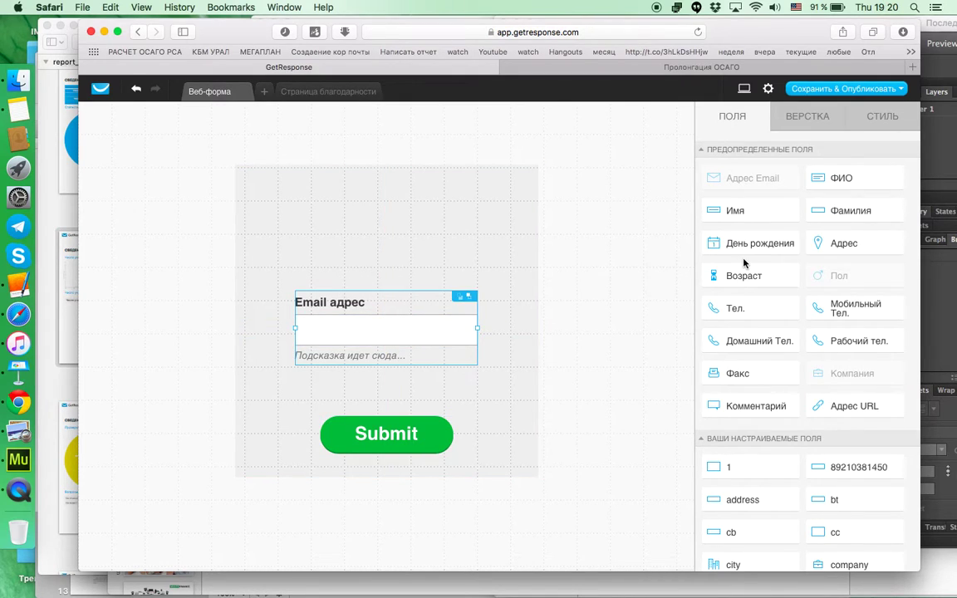
drag(740, 211, 388, 206)
click(363, 219)
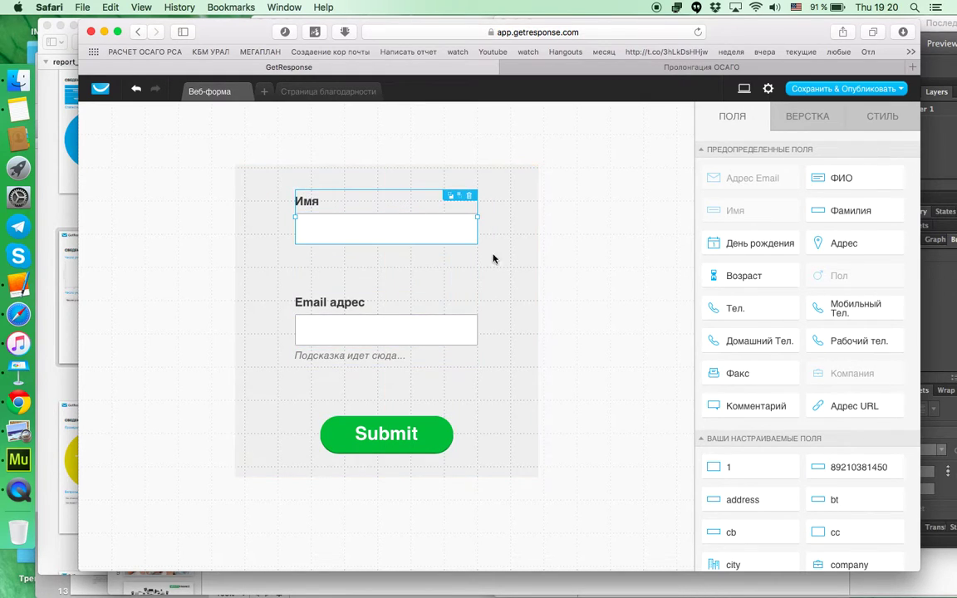
drag(404, 330, 405, 365)
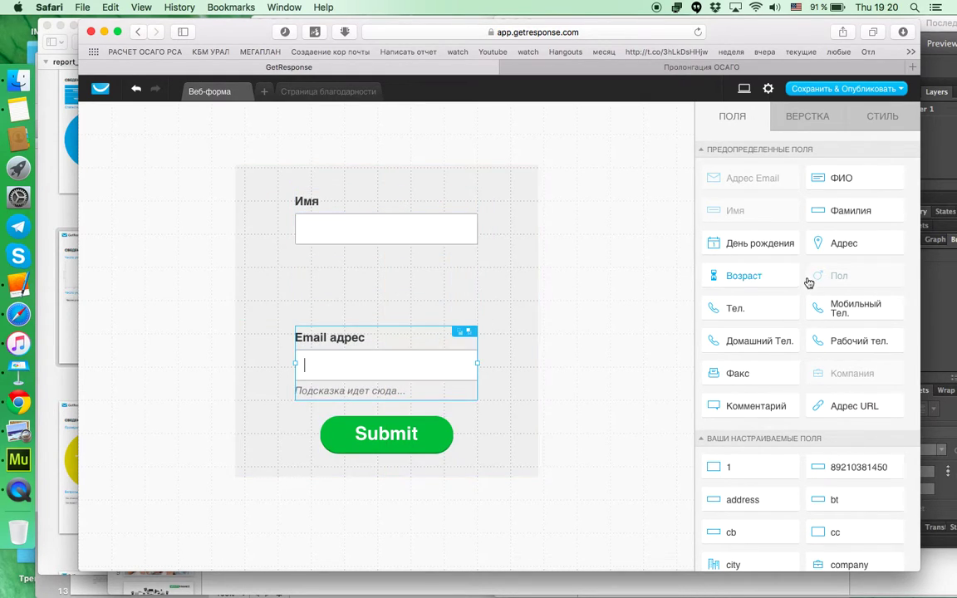
drag(767, 315, 386, 299)
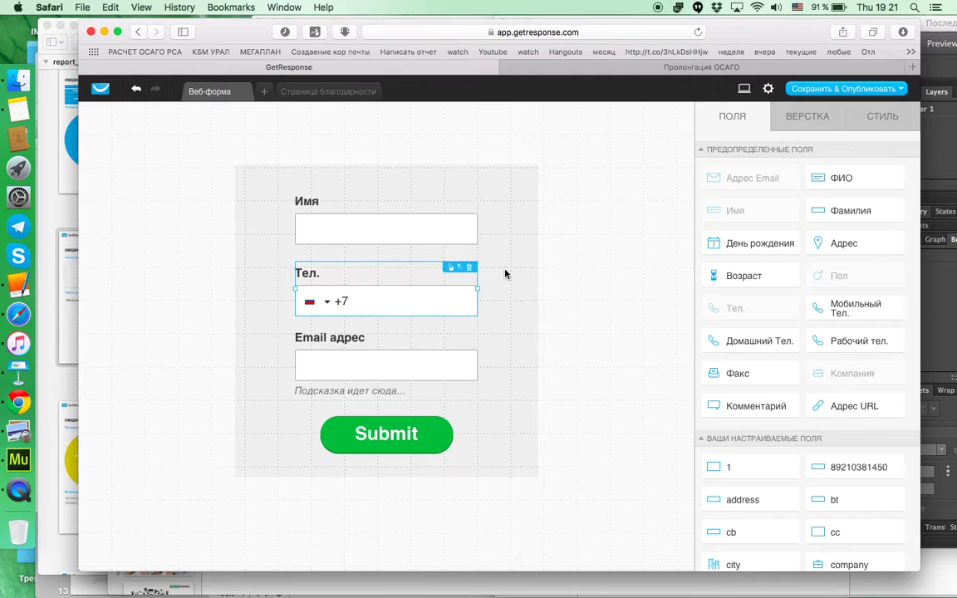
click(406, 440)
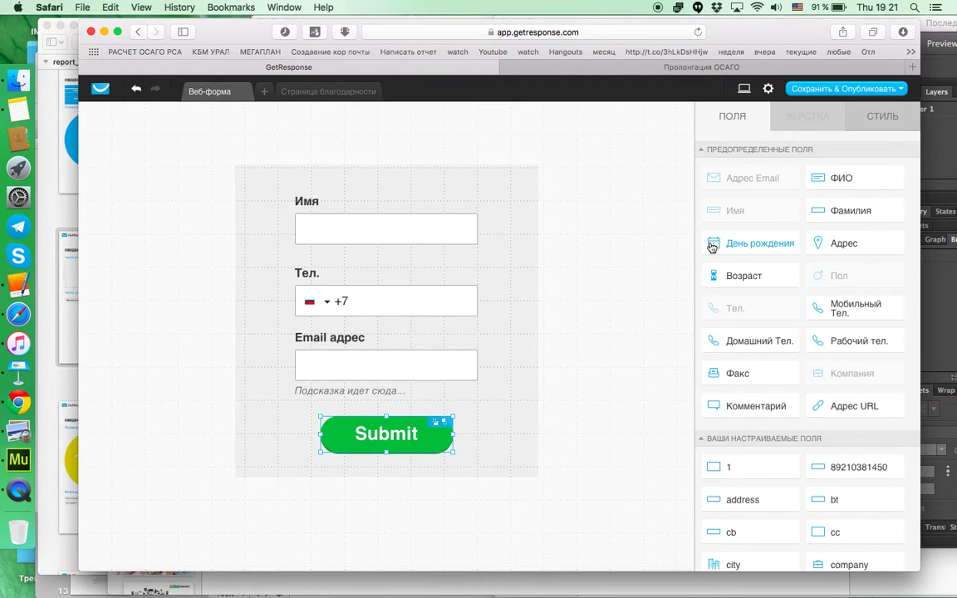
Step: Replace the Submit button label with 'Да, я хочу'
click(387, 447)
double_click(404, 440)
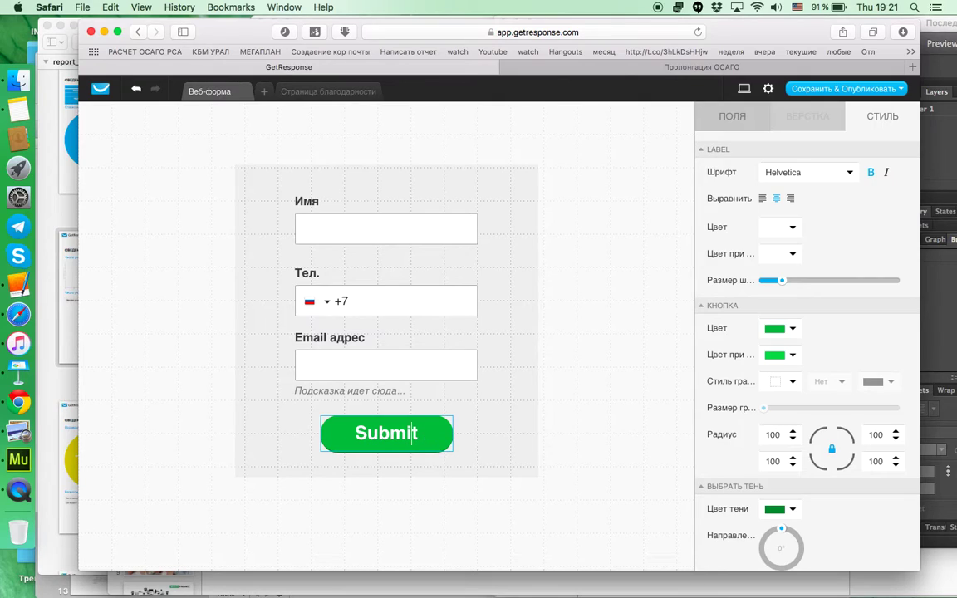
key(BackSpace)
key(BackSpace)
key(BackSpace)
key(BackSpace)
key(BackSpace)
key(BackSpace)
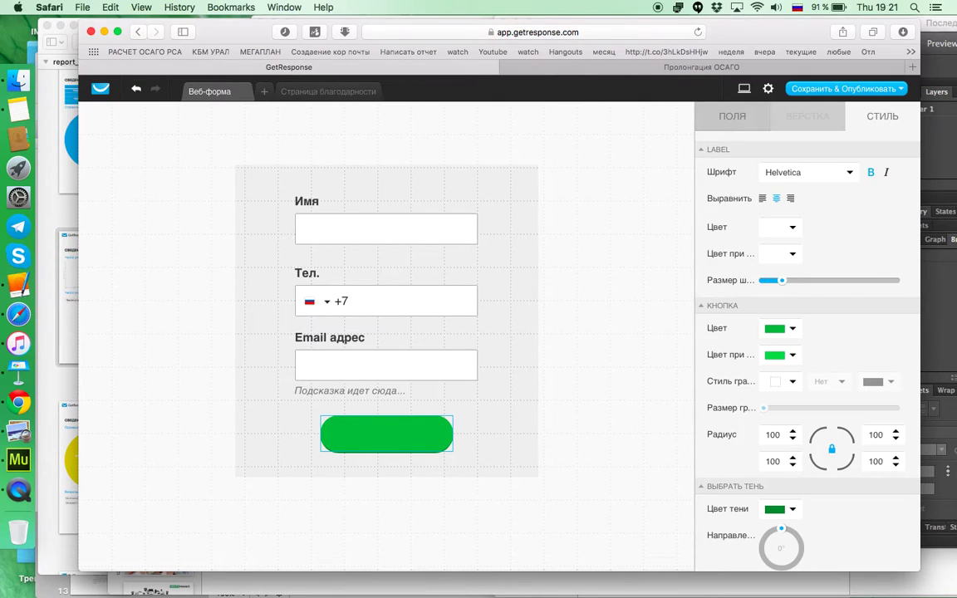
text(Д)
key(BackSpace)
text(Да, я хочу)
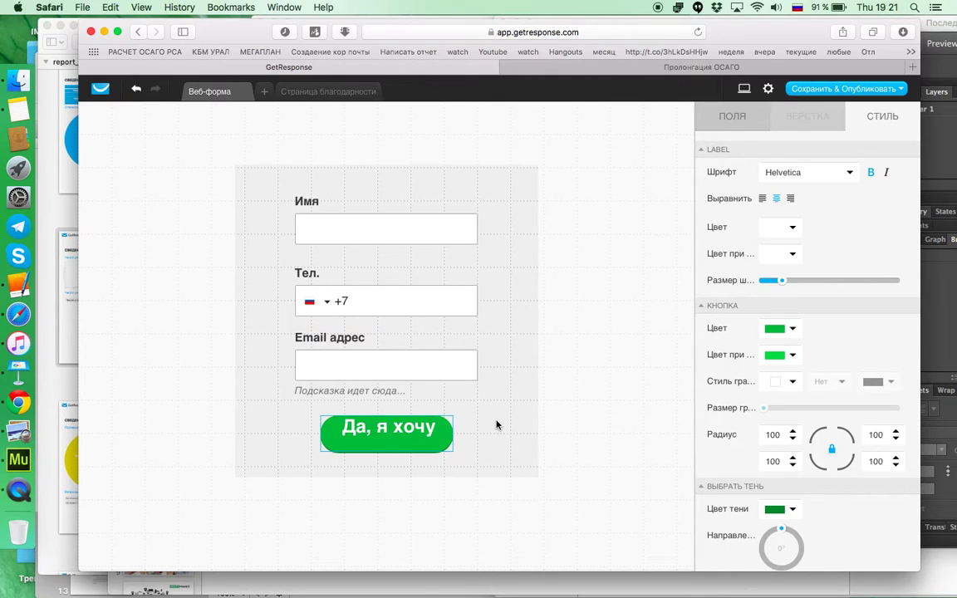
click(478, 425)
Step: Rename the email label to 'Ваш Email' and set Положение надписи to Внутри
click(306, 226)
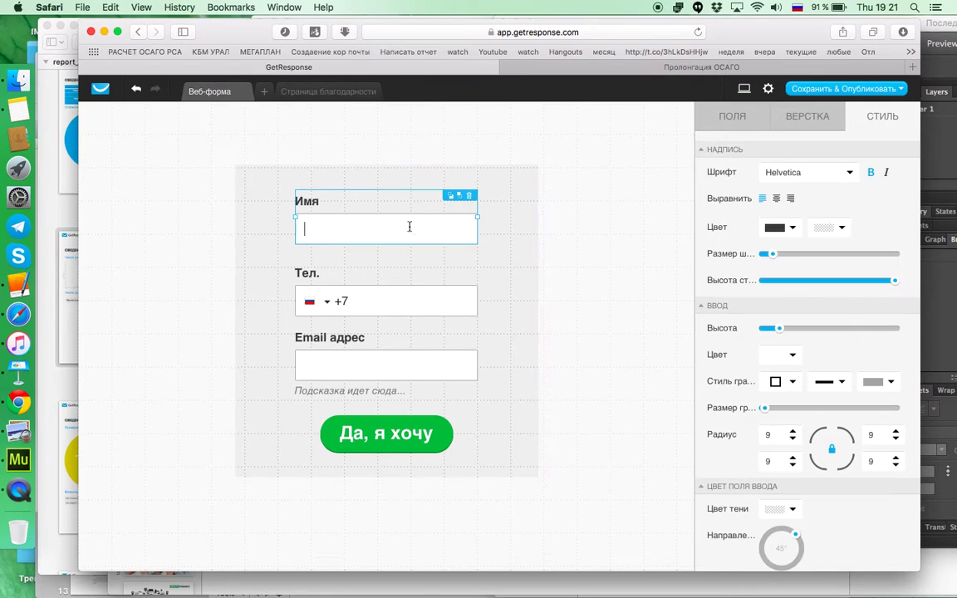
drag(407, 237, 300, 239)
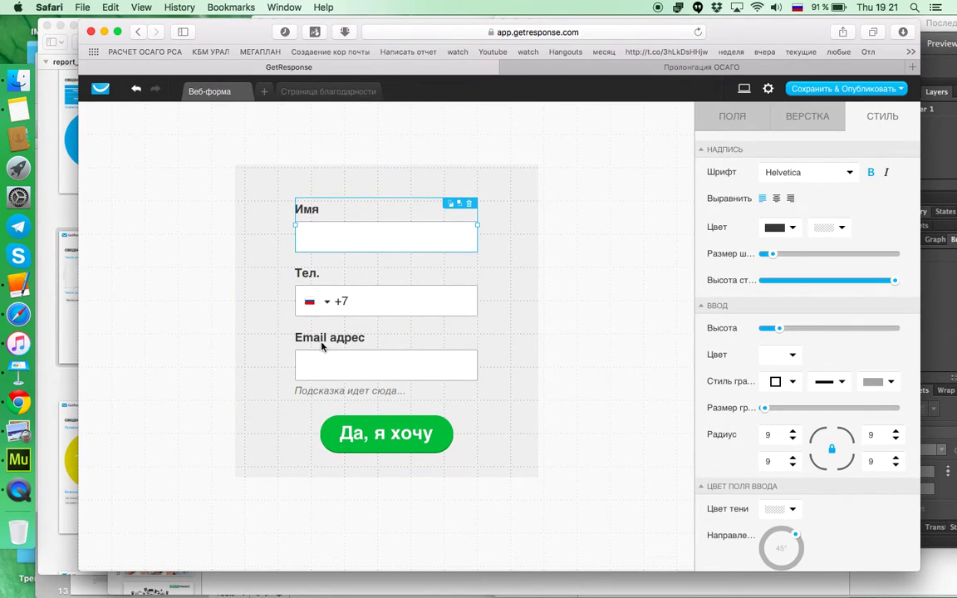
click(437, 372)
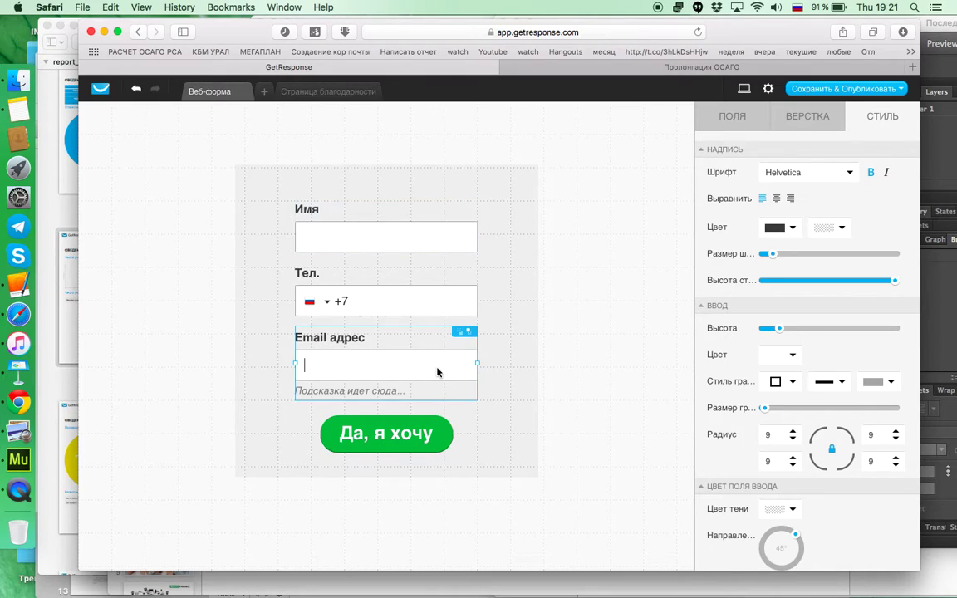
click(812, 120)
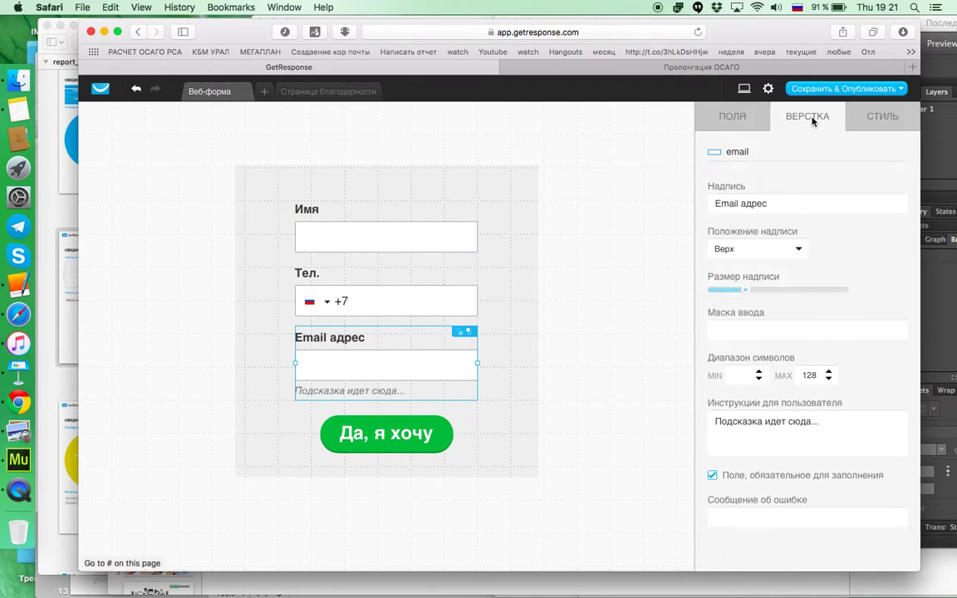
click(770, 203)
key(BackSpace)
key(BackSpace)
key(BackSpace)
key(BackSpace)
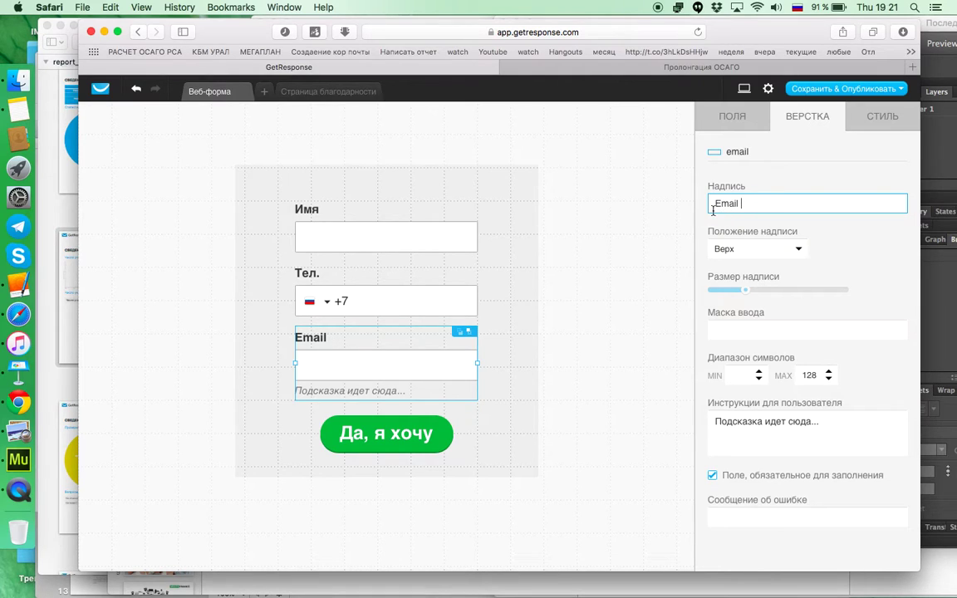
text(Ваш)
click(798, 247)
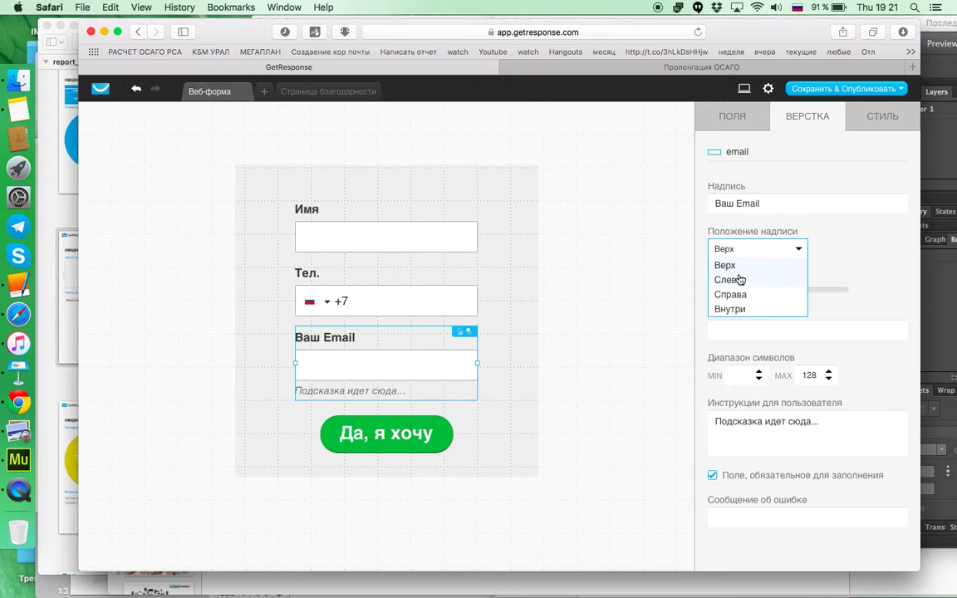
click(728, 309)
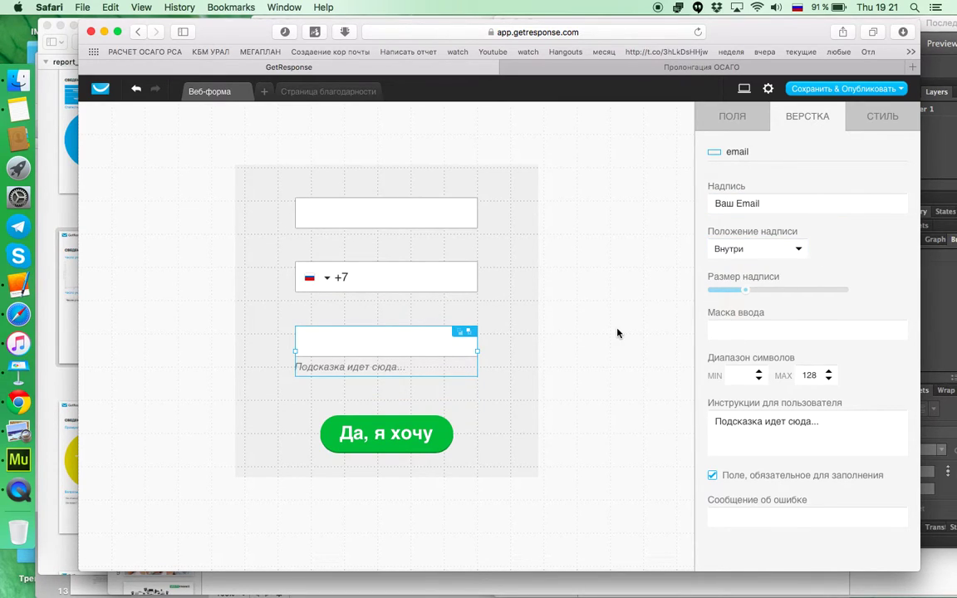
Step: Delete the email field's hint text and move the 'Да, я хочу' button up
drag(868, 422, 655, 412)
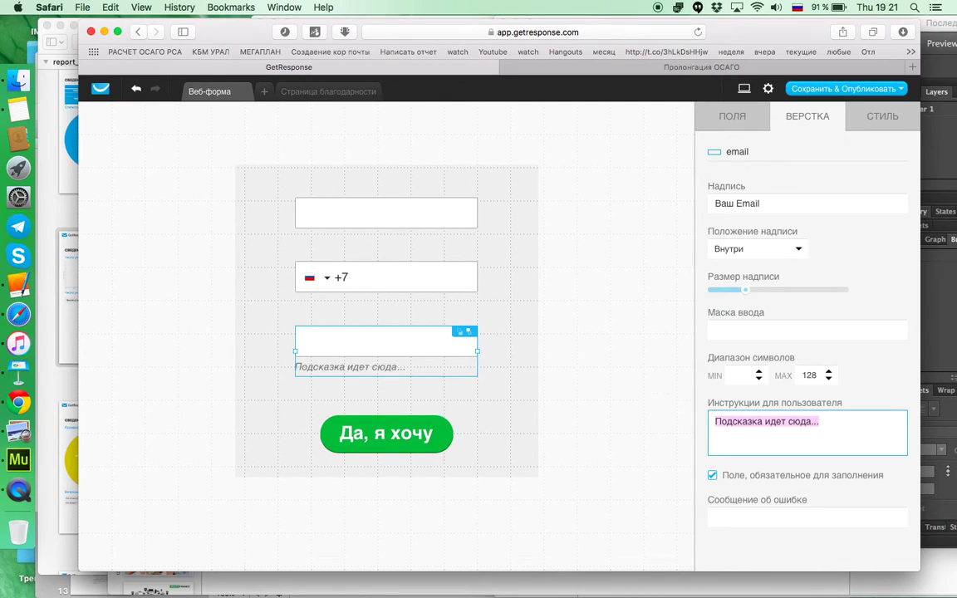
key(BackSpace)
drag(397, 418, 410, 370)
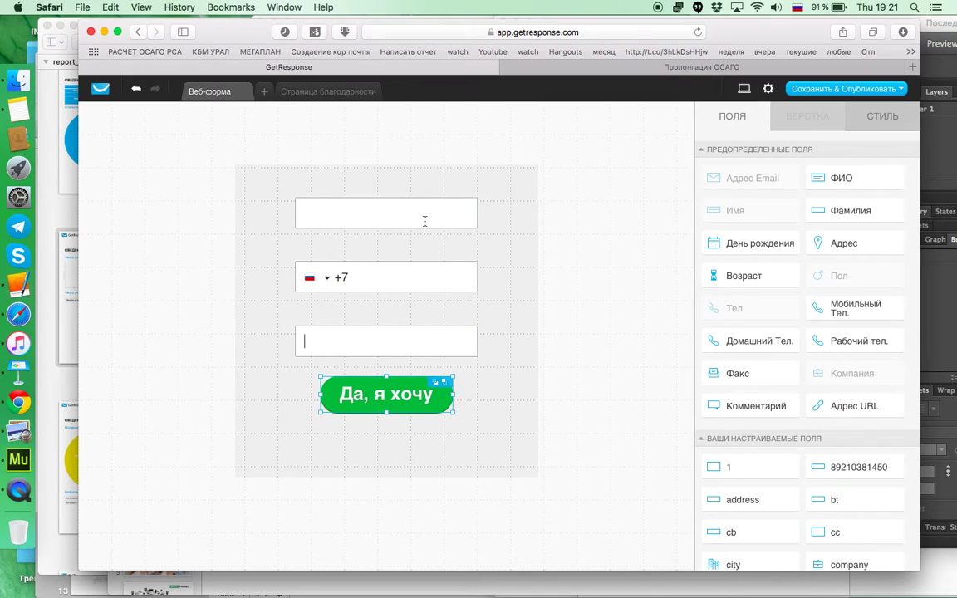
Step: Space the three fields and the green button evenly by dragging them closer together
click(372, 223)
click(368, 208)
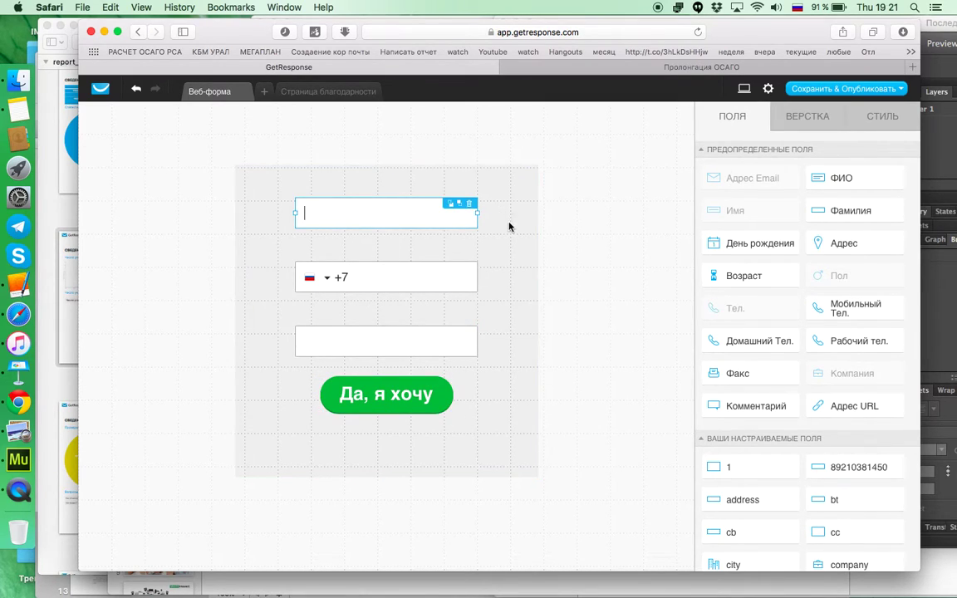
drag(406, 329, 404, 319)
drag(390, 220, 387, 231)
drag(399, 390, 395, 376)
Step: Trim the form area's bottom and top edges to fit snugly around the fields and button
click(386, 477)
drag(385, 477, 385, 442)
drag(385, 199, 386, 220)
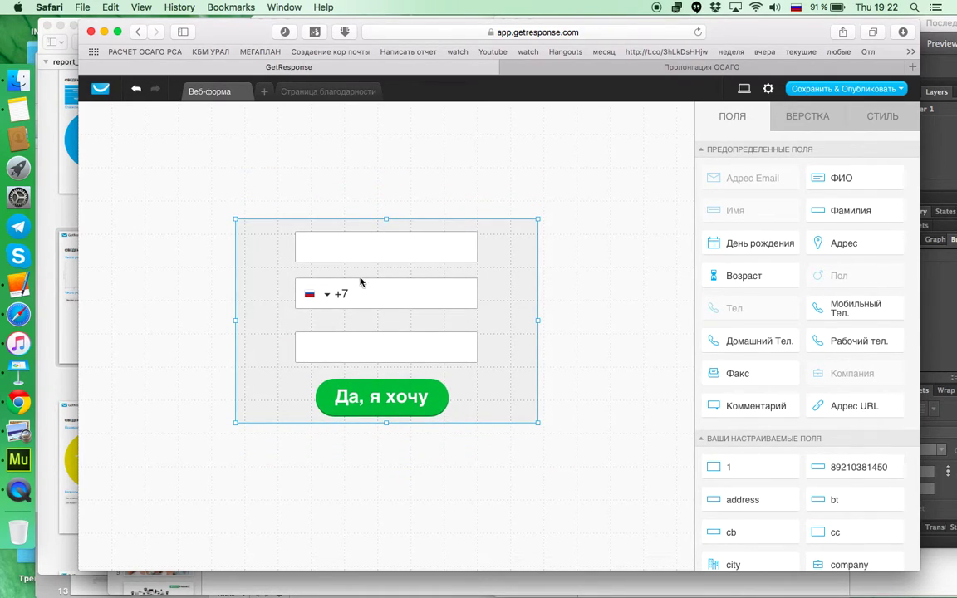
click(827, 93)
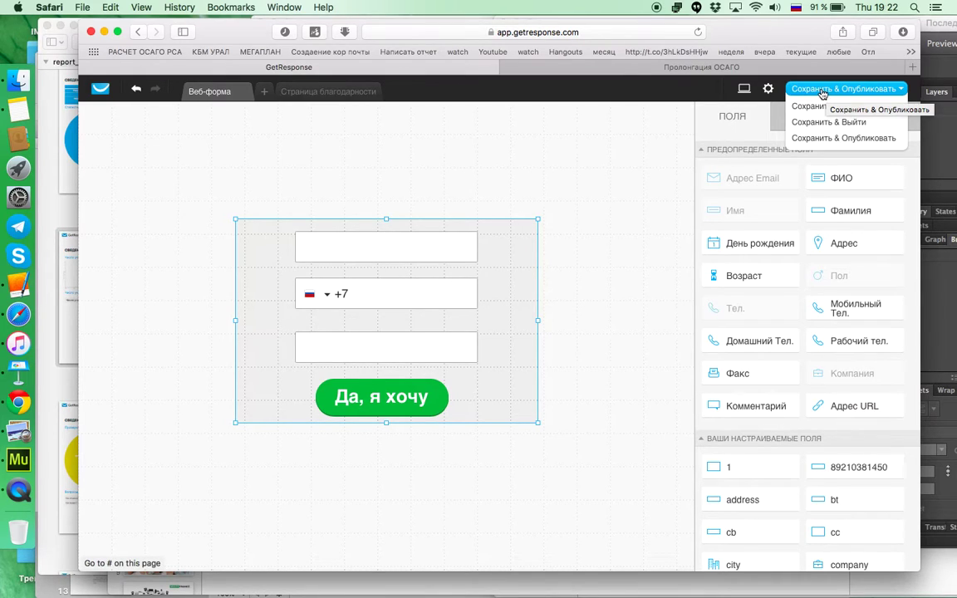
Step: Save and publish the web form, then copy its JavaScript embed code
click(814, 143)
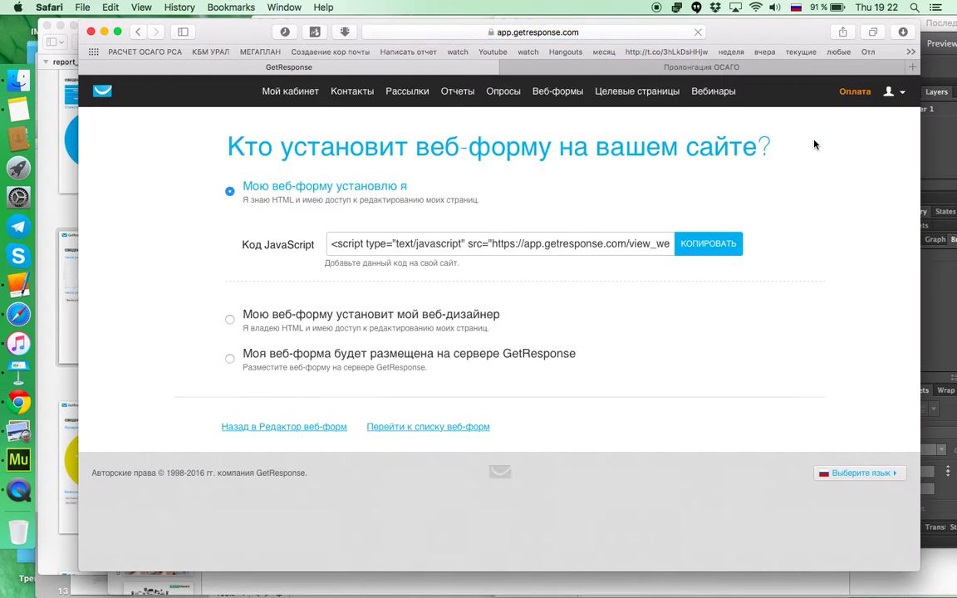
click(351, 246)
click(333, 248)
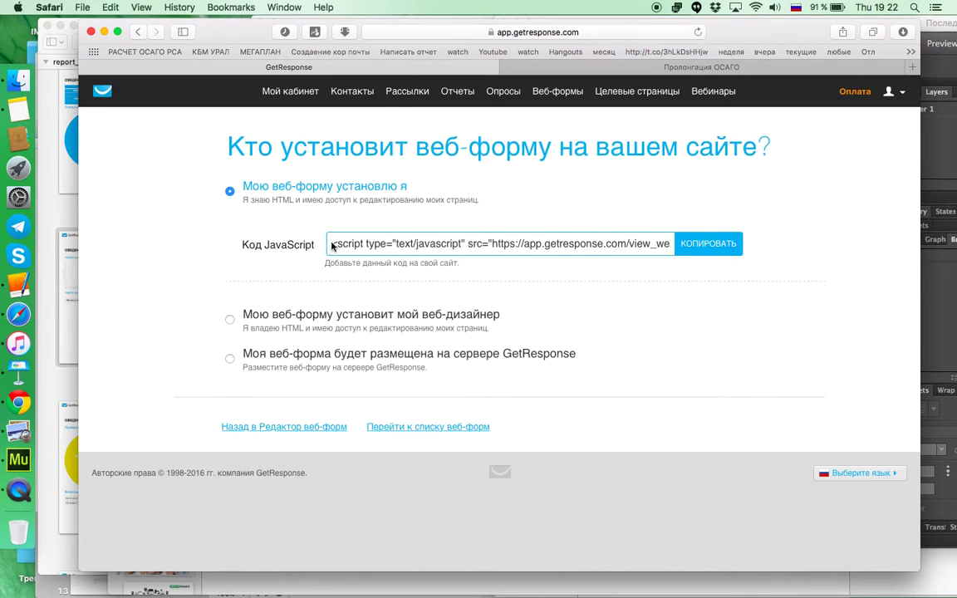
click(715, 249)
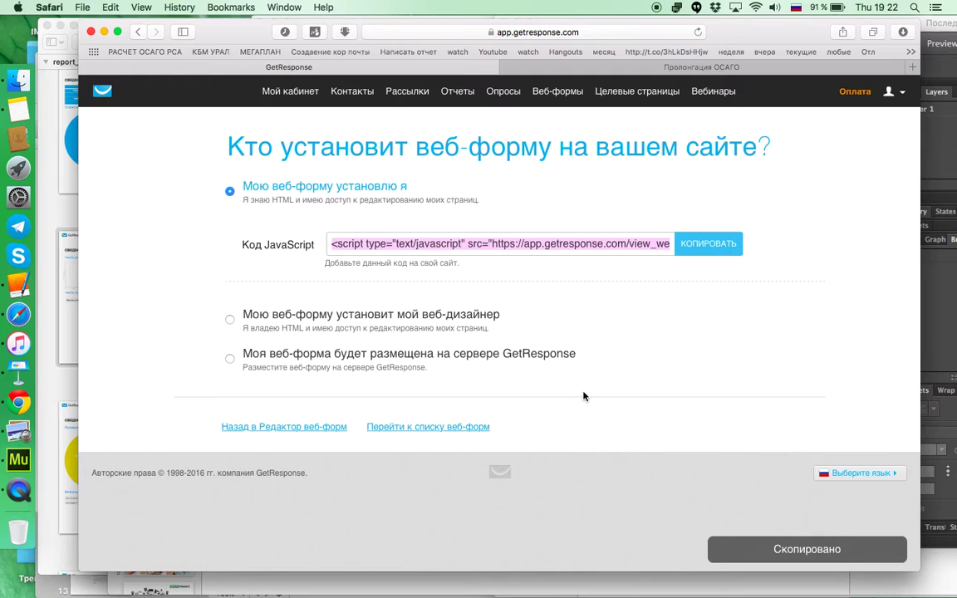
key(super+Tab)
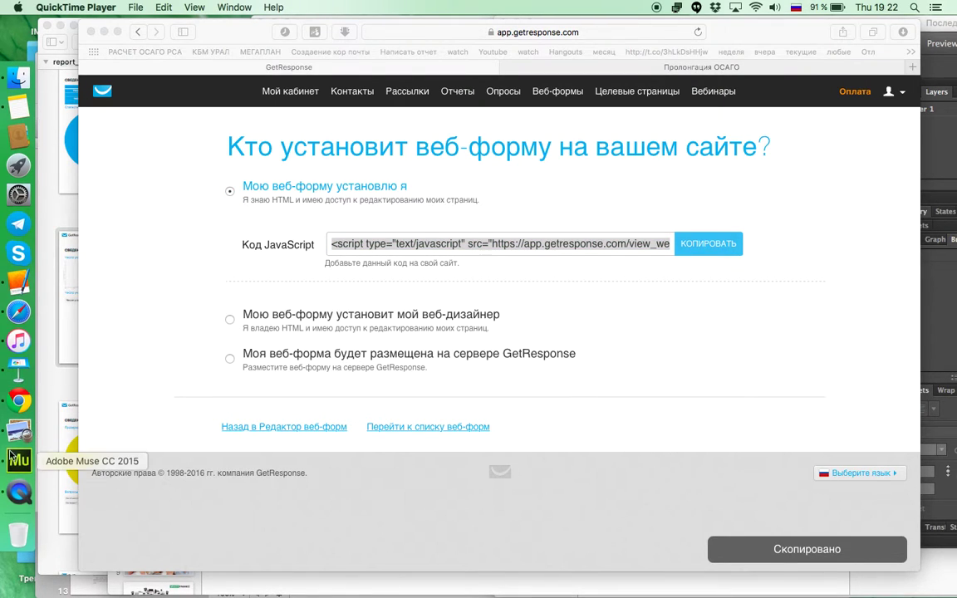
Step: In Adobe Muse, start an Object > Insert HTML element and deny incoming network connections
click(19, 459)
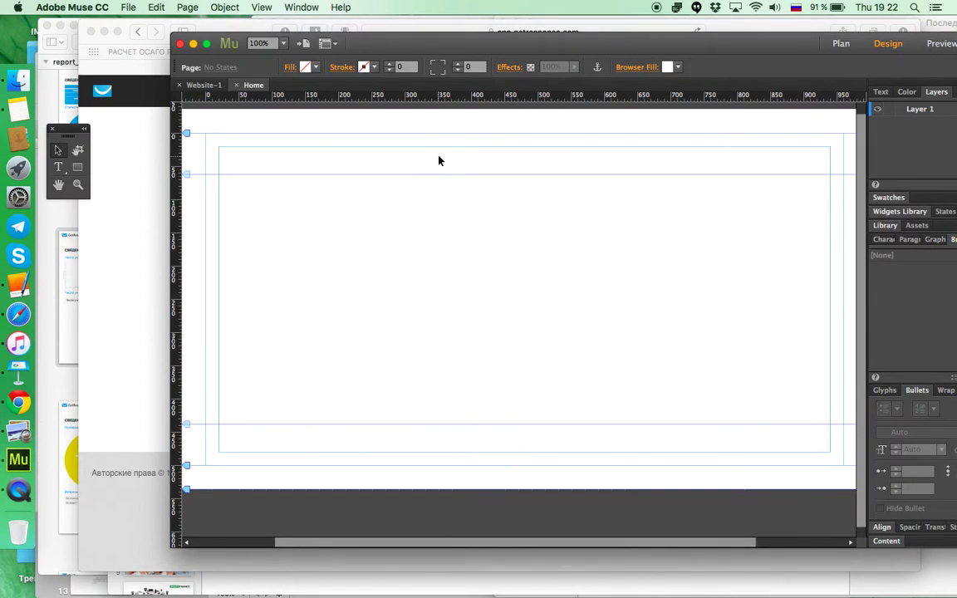
drag(406, 52, 374, 50)
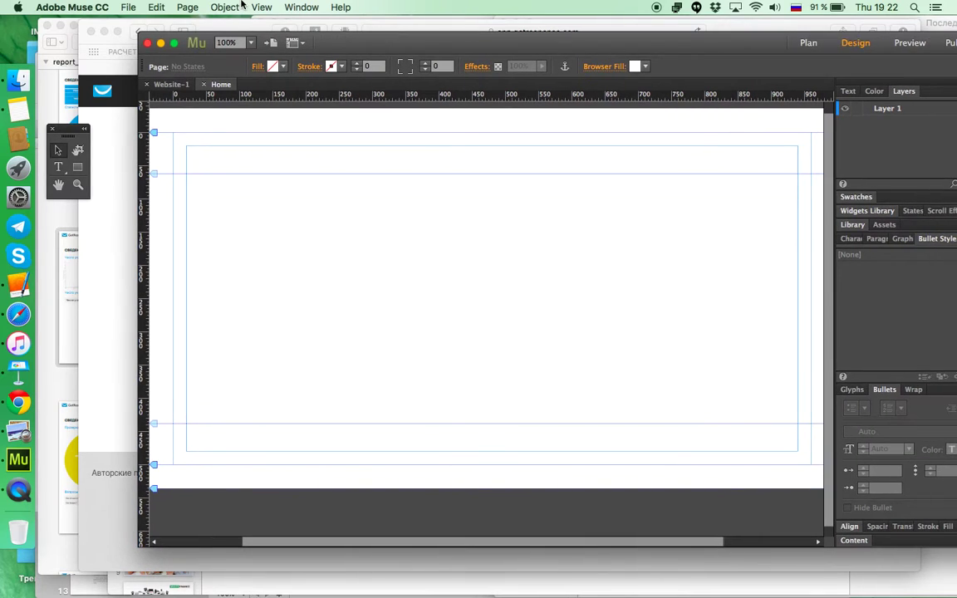
click(186, 8)
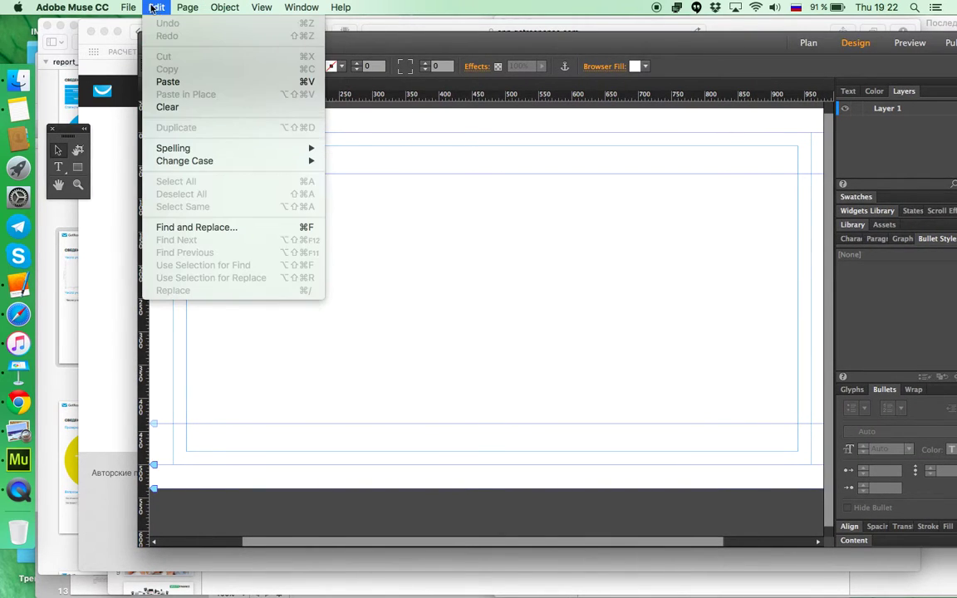
mouse_move(129, 8)
click(455, 228)
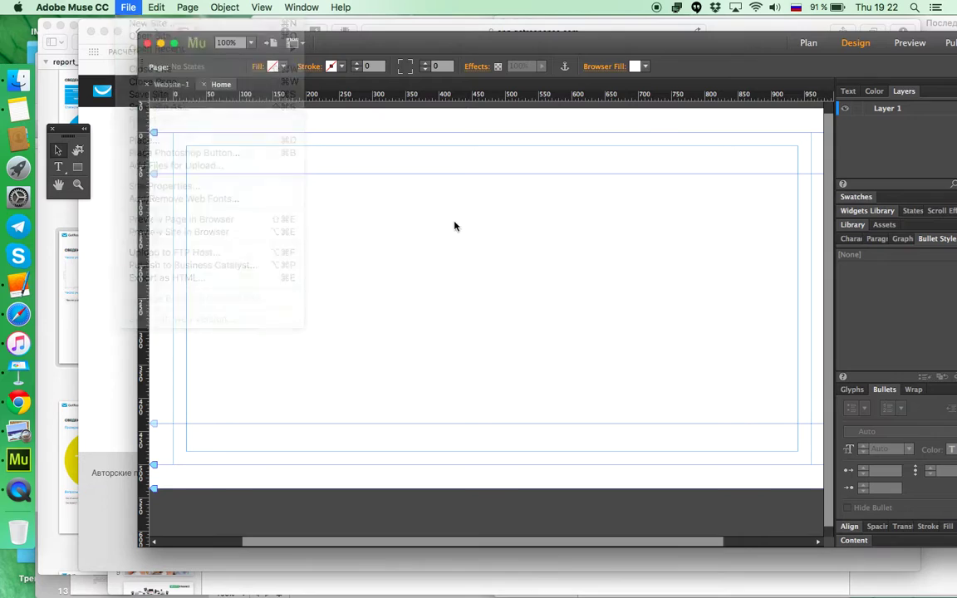
click(262, 8)
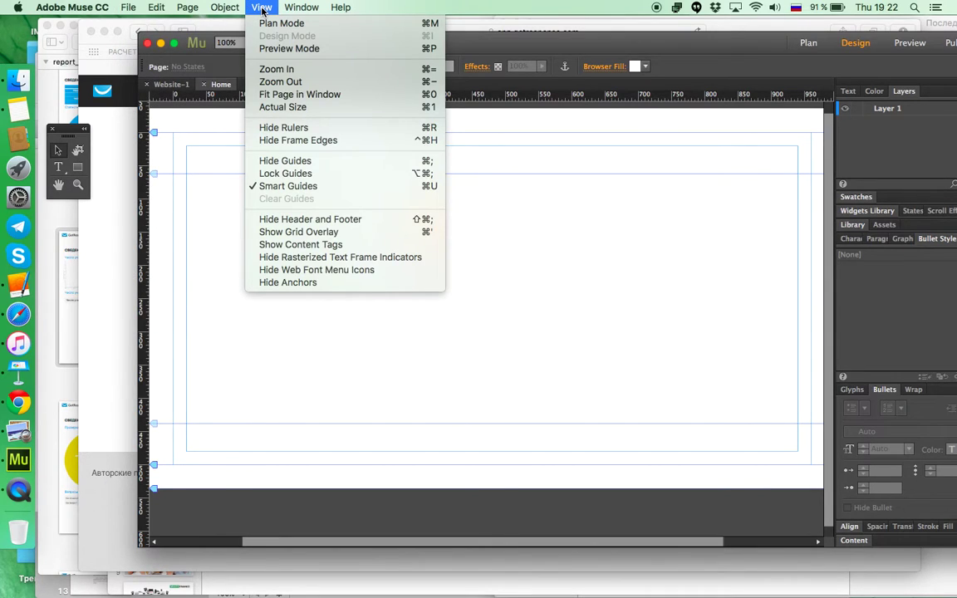
mouse_move(224, 8)
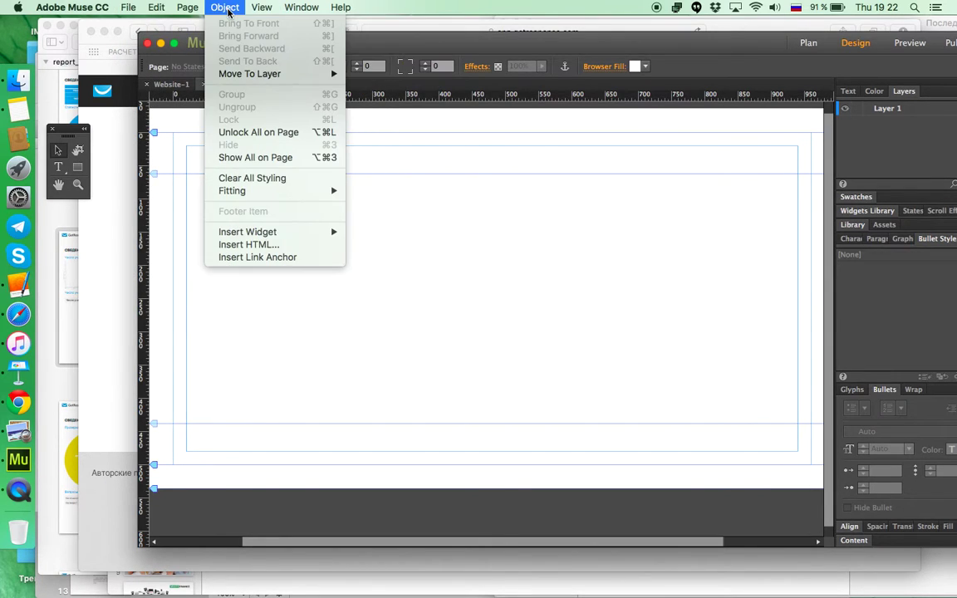
click(248, 248)
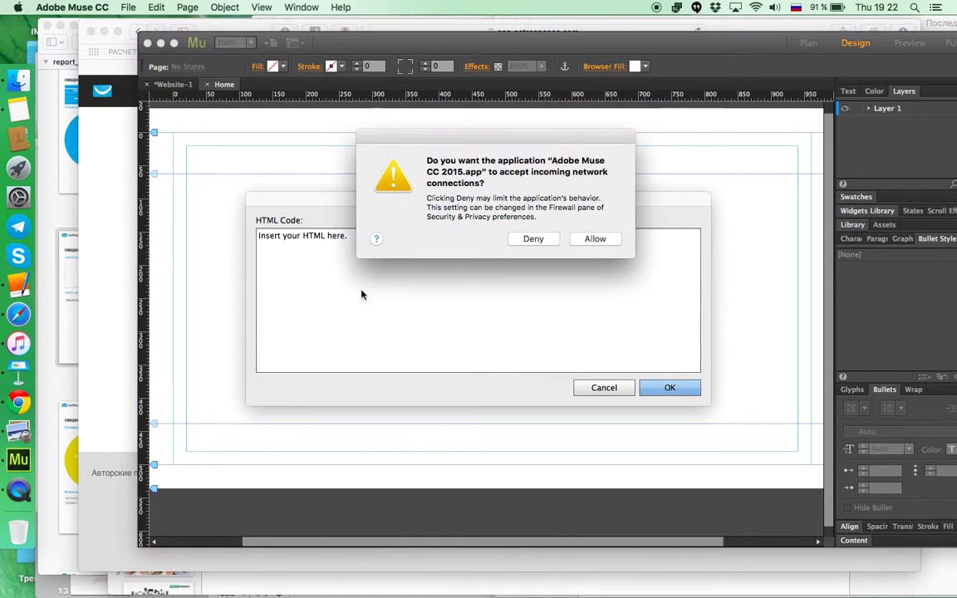
click(536, 240)
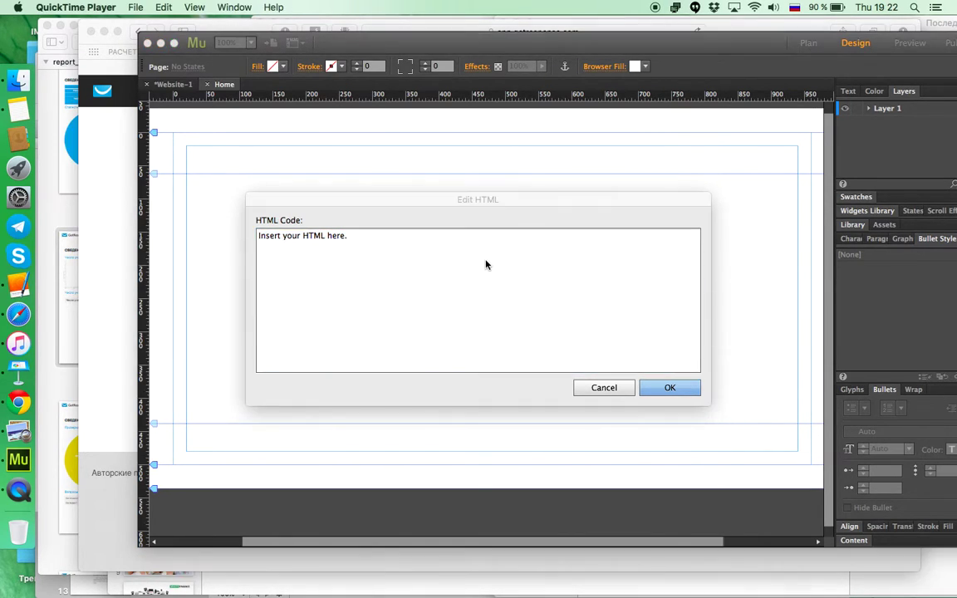
Step: Recopy the GetResponse embed code, paste it over the placeholder HTML and confirm with OK
click(116, 161)
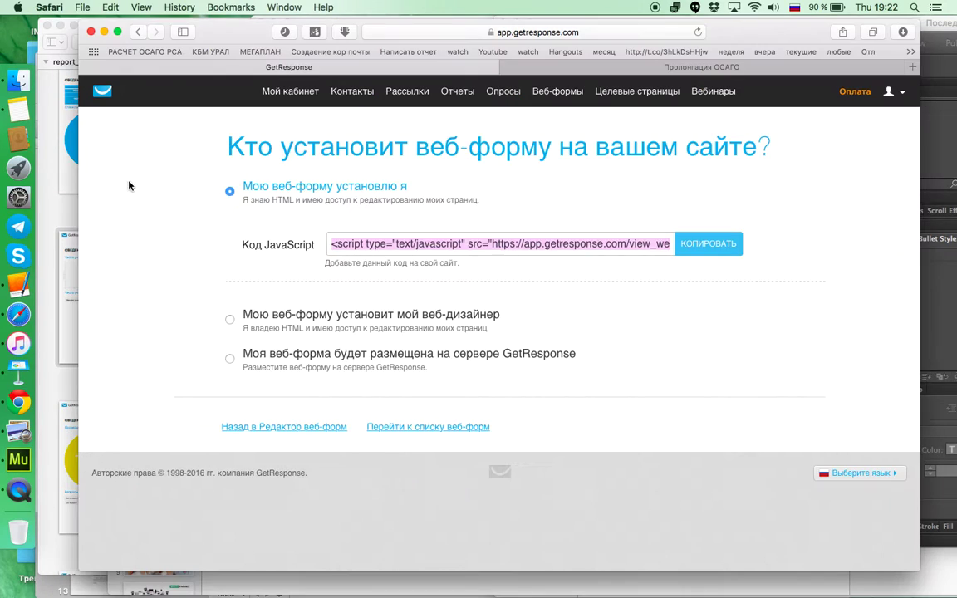
click(693, 248)
key(super+Tab)
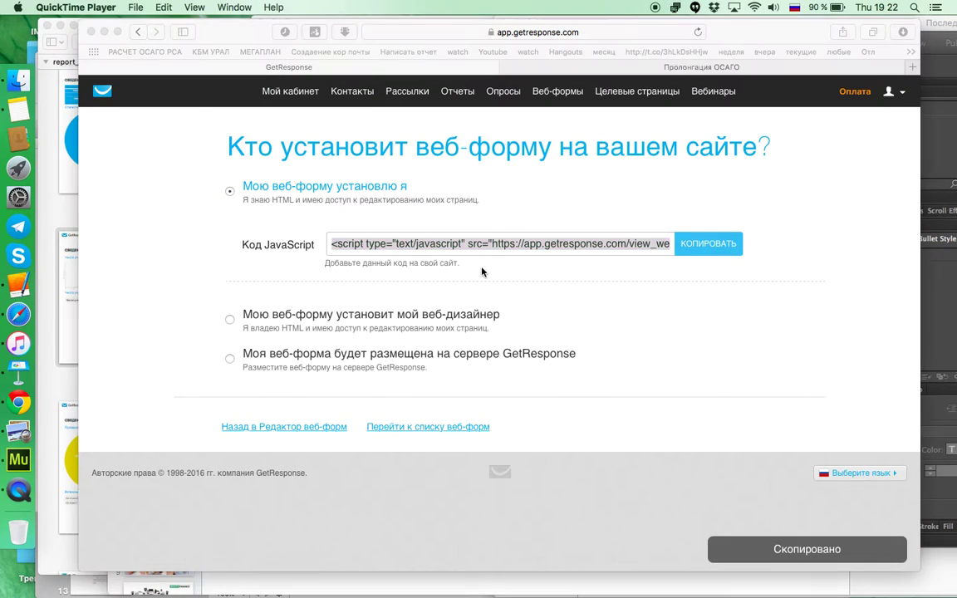
click(944, 160)
click(391, 260)
key(super+a)
key(BackSpace)
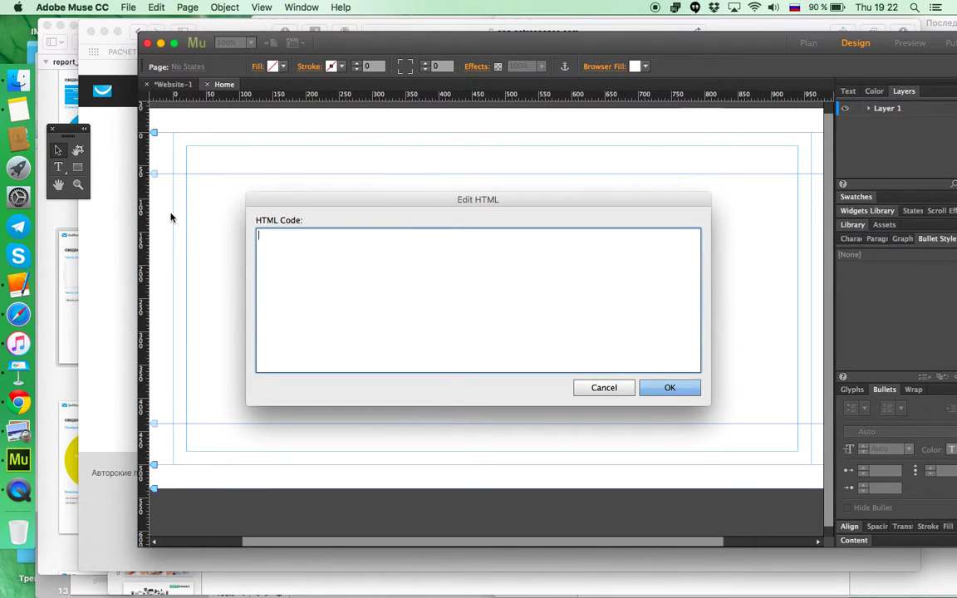
text(<script type="text/javascript" src="https://app.getresponse.com/view_webform_v2.js?u=S11m&webforms_id=2434606"></script>)
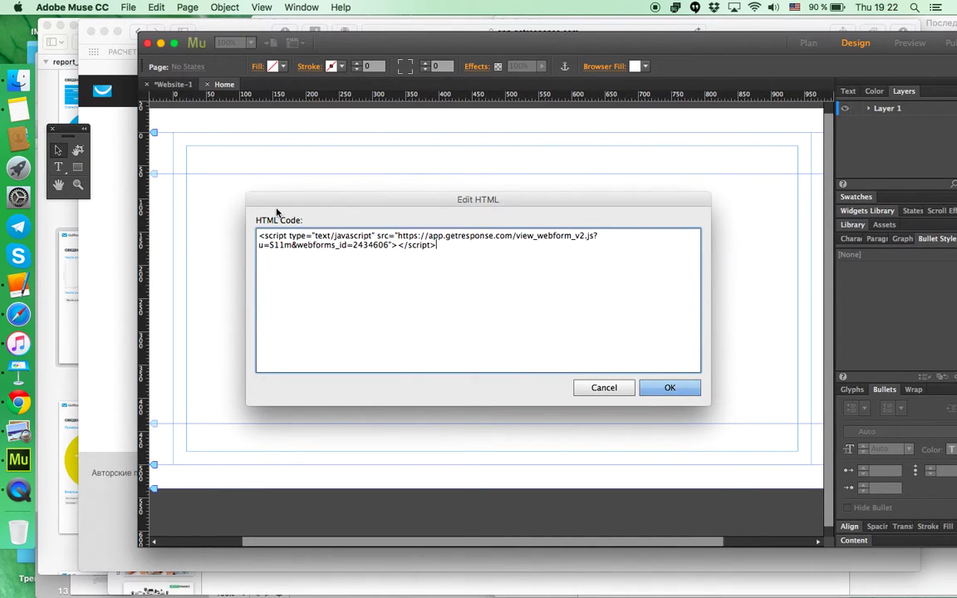
click(668, 389)
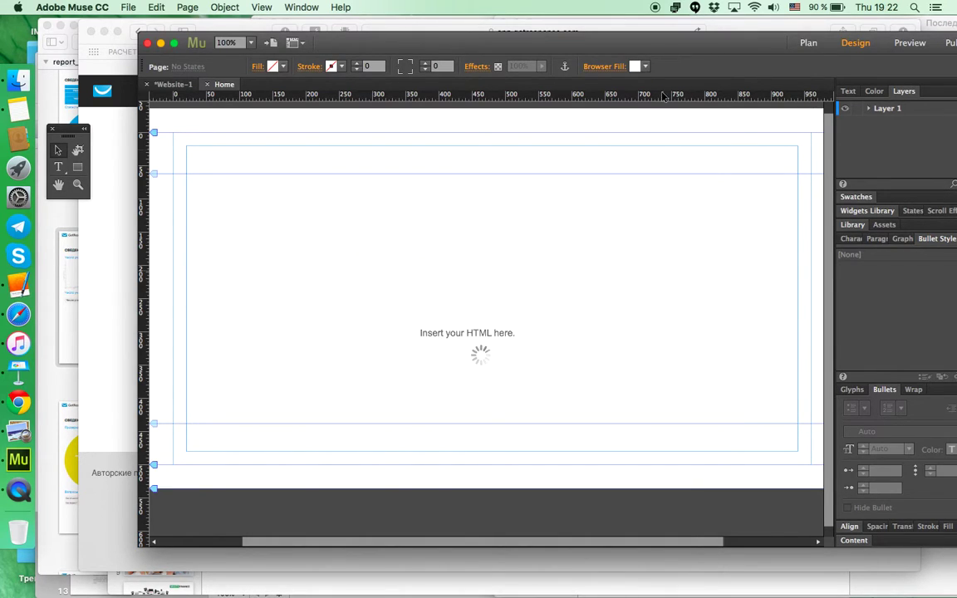
Step: Move the embedded GetResponse form up and left on the Muse Home page
click(721, 47)
drag(720, 46, 665, 45)
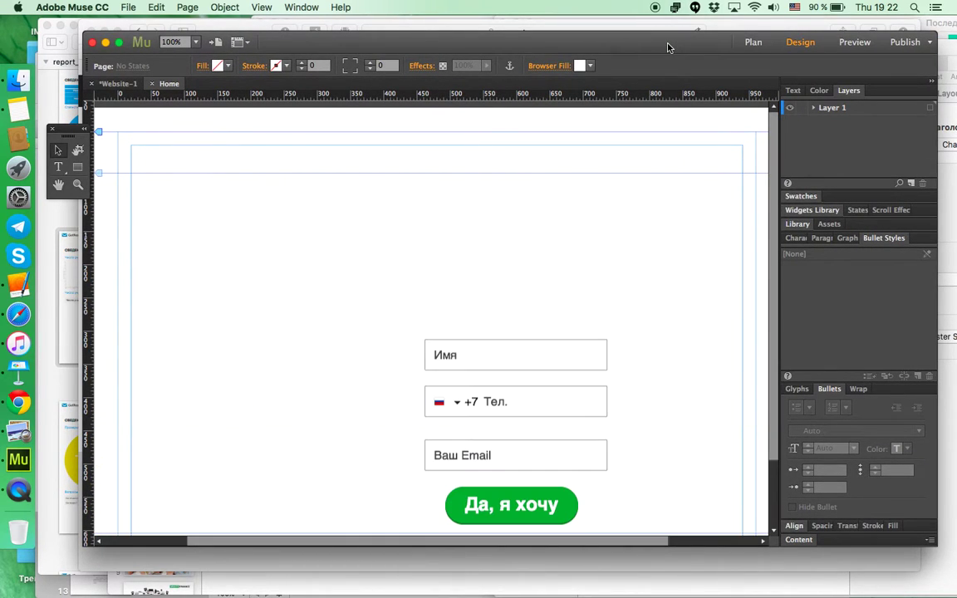
drag(545, 367, 519, 324)
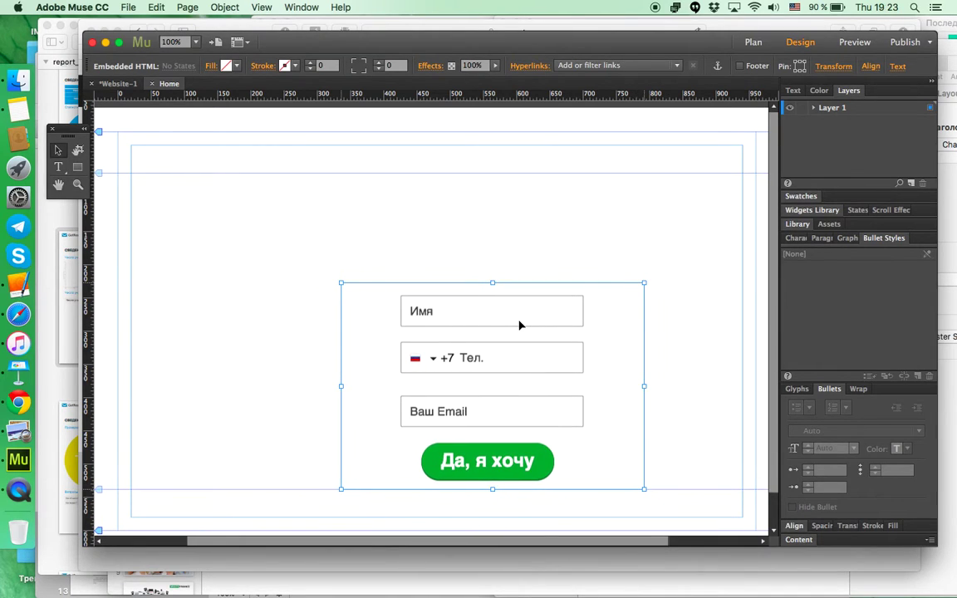
click(487, 363)
Step: Move the Muse window lower and bring the GetResponse embed-code page back to front
key(super+Tab)
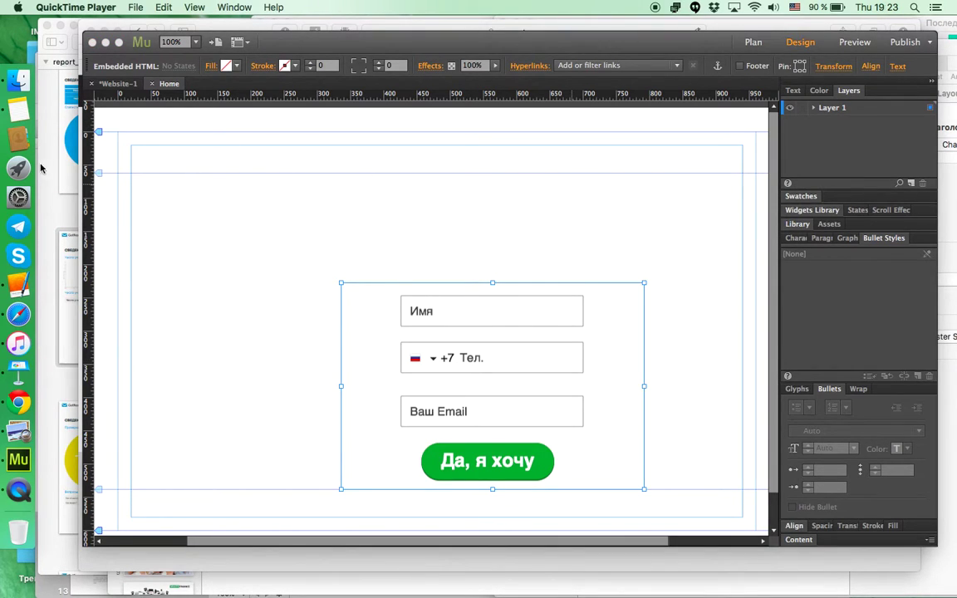
click(312, 42)
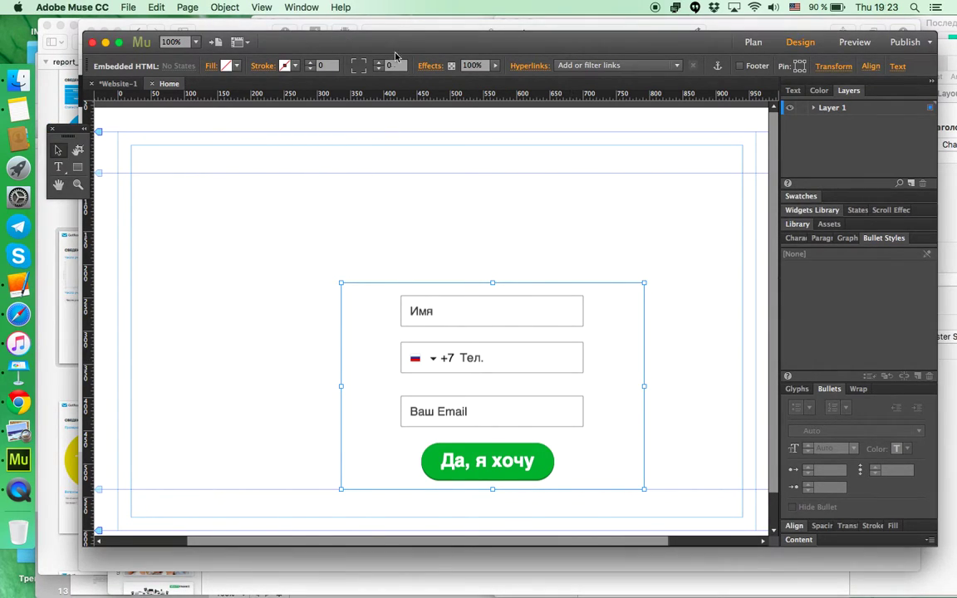
drag(419, 40, 418, 177)
click(570, 122)
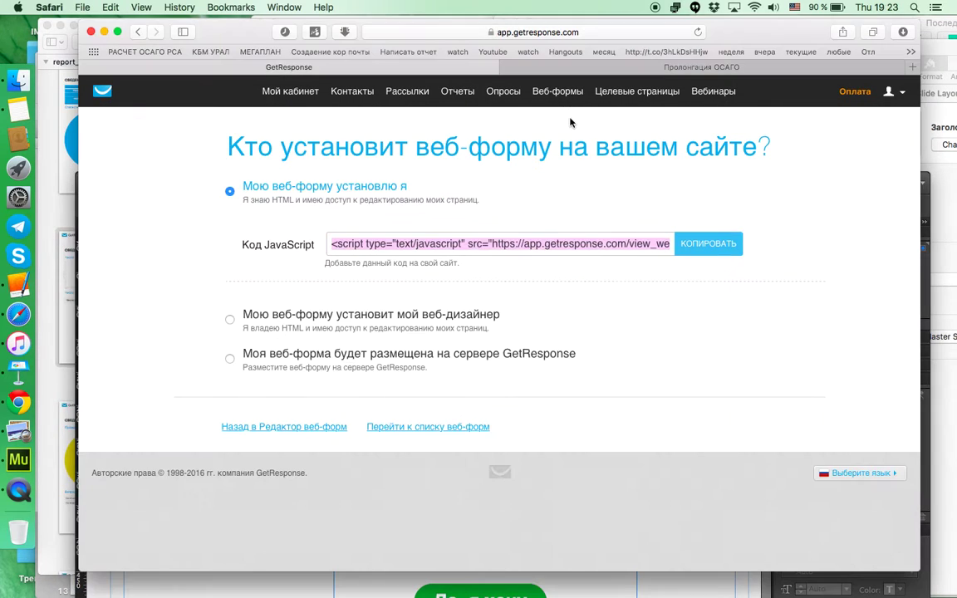
Step: Close the unrelated Пролонгация ОСАГО tab and return to the GetResponse form pages
click(314, 429)
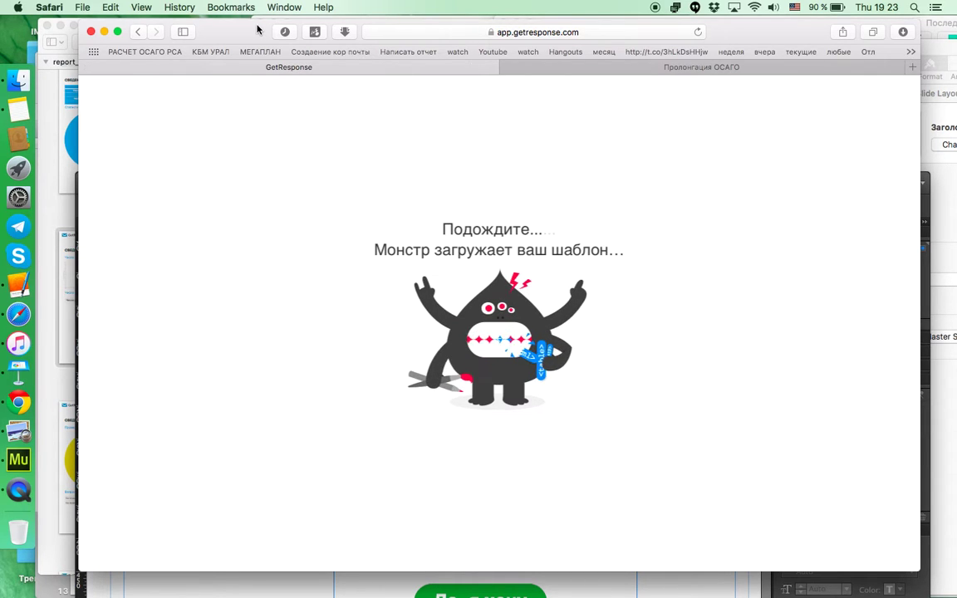
drag(253, 32, 249, 16)
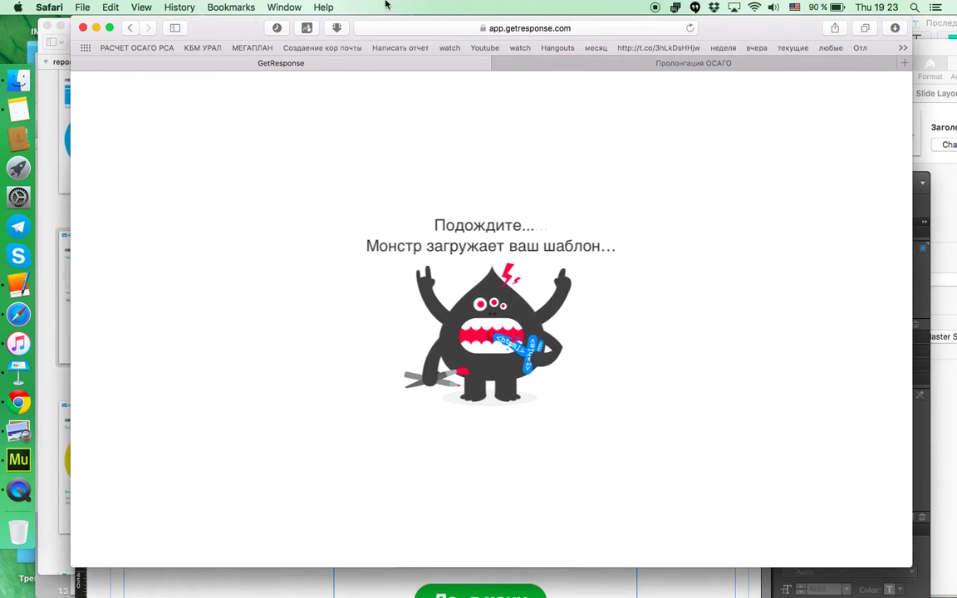
click(617, 63)
click(449, 64)
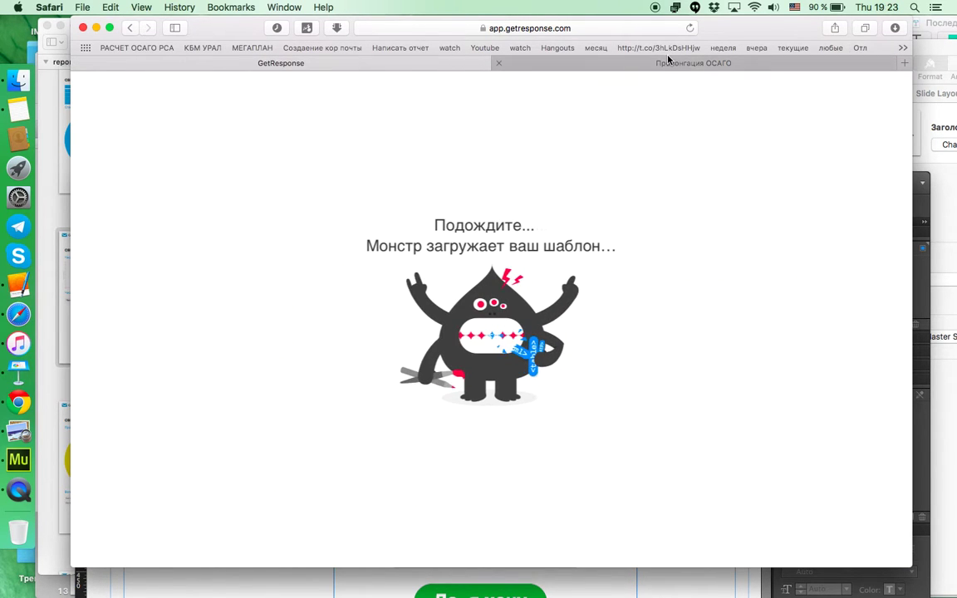
click(498, 63)
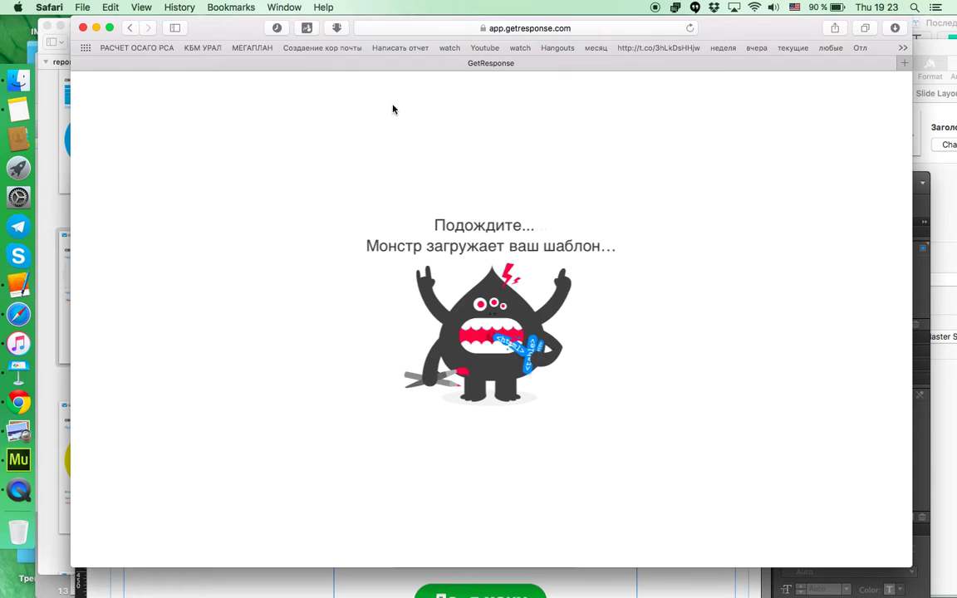
click(129, 29)
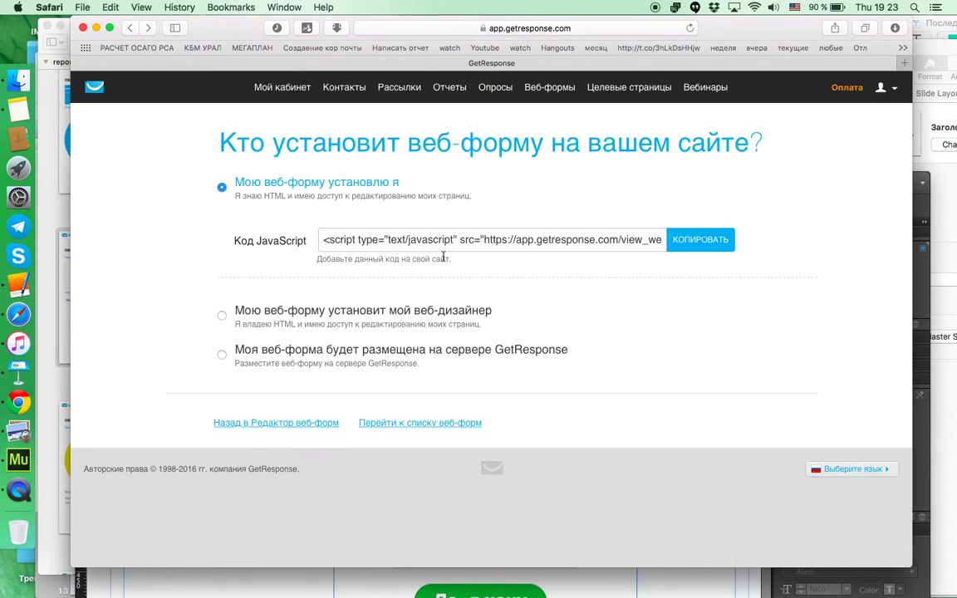
click(277, 424)
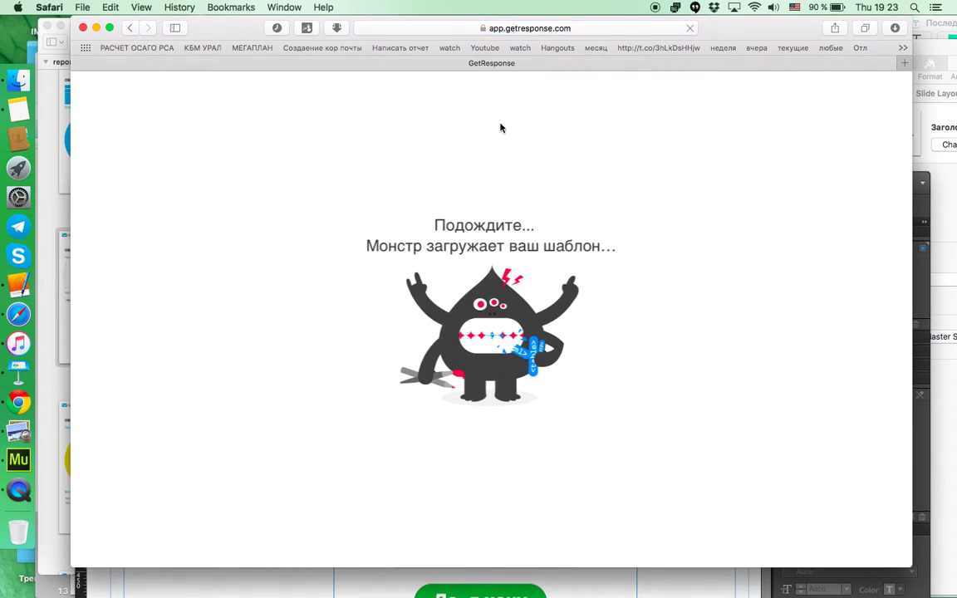
Step: In a new tab, load getresponse, log in and open Webform - 28.01.2016 from Мои формы
click(902, 64)
click(629, 27)
text(getresponse)
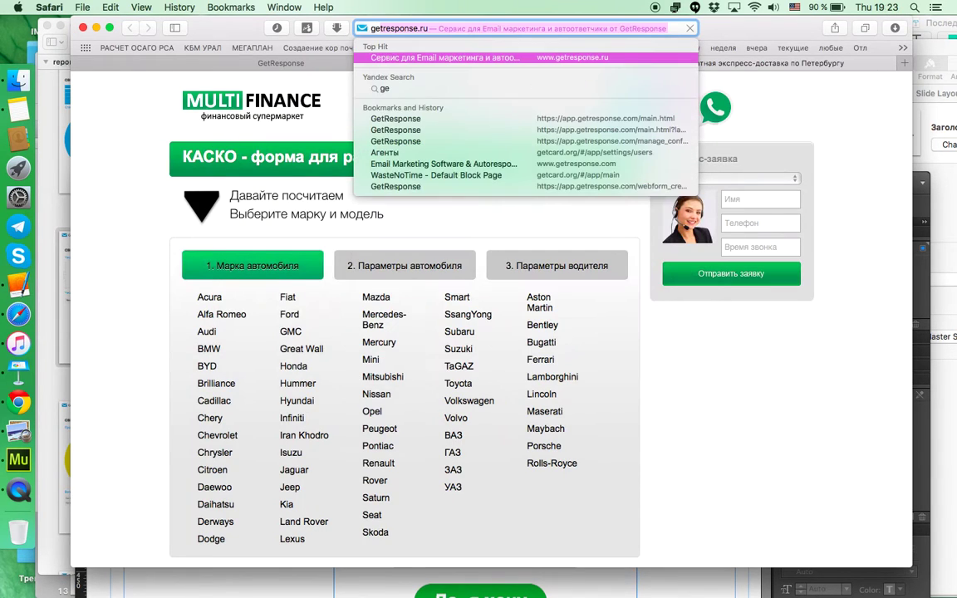
key(Return)
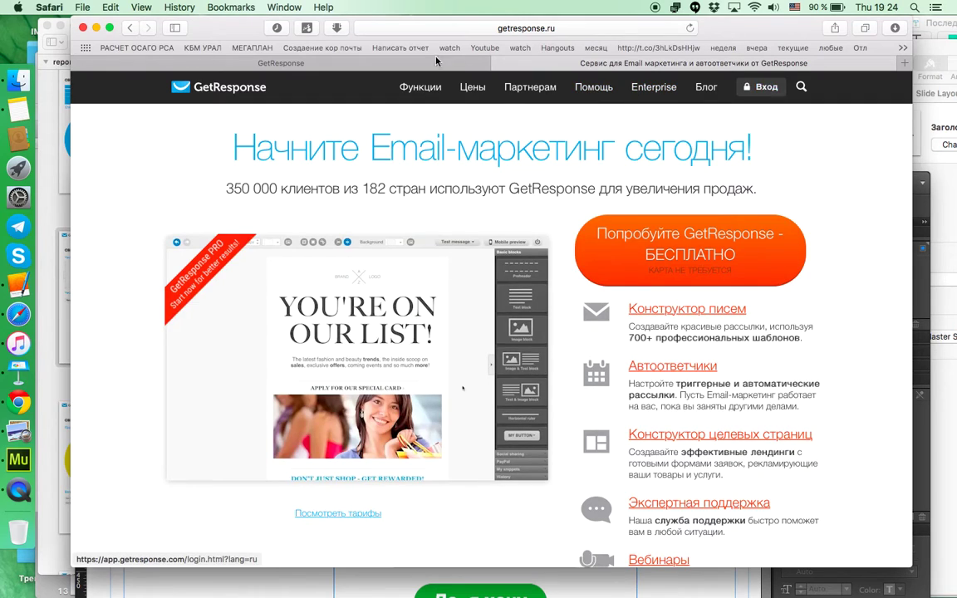
click(419, 62)
click(666, 62)
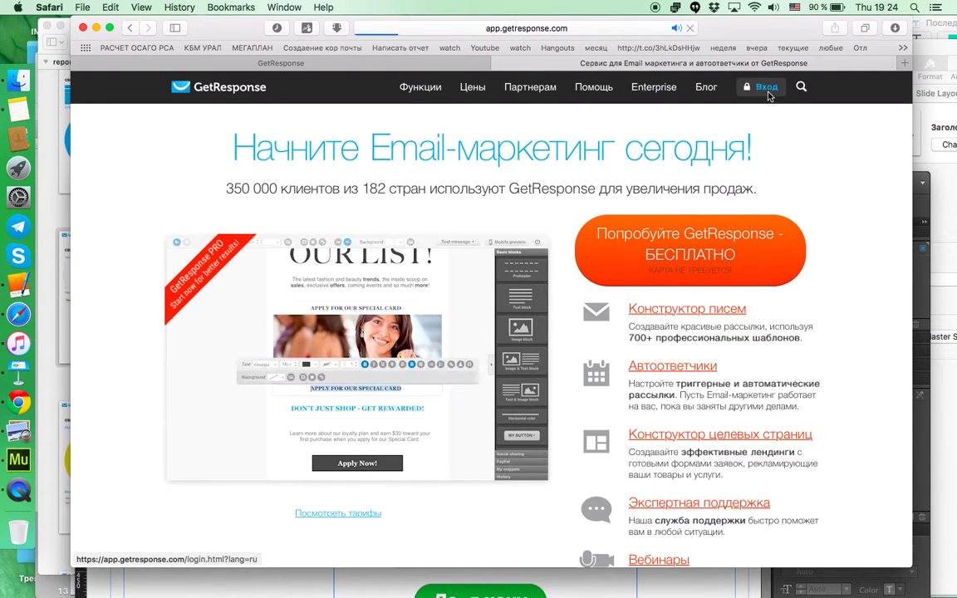
click(766, 90)
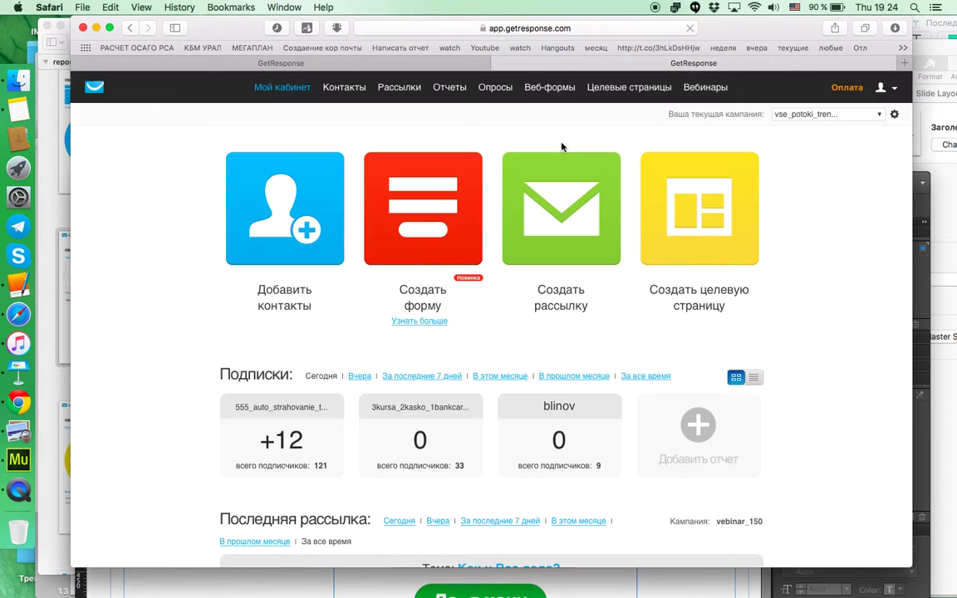
mouse_move(546, 91)
click(536, 135)
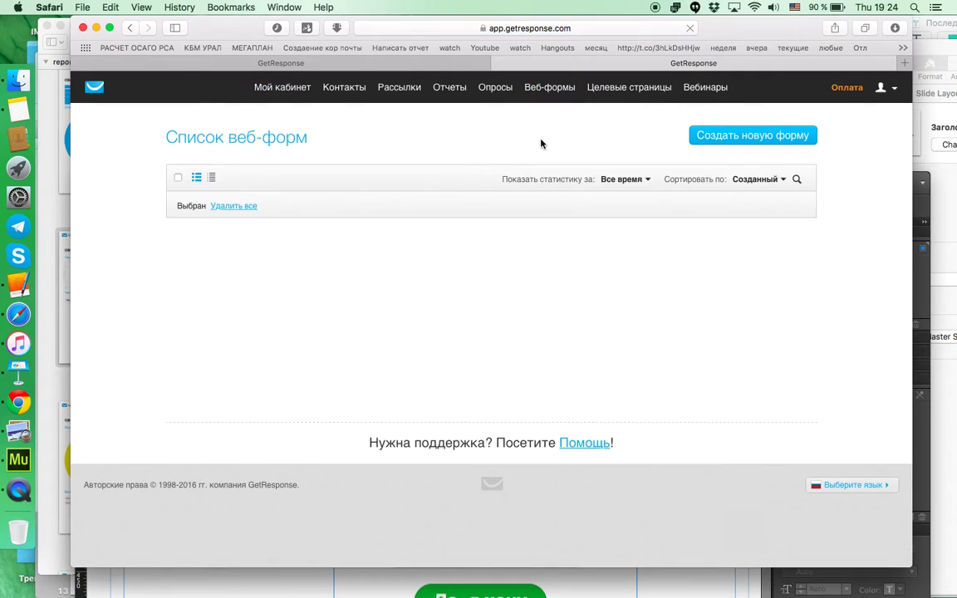
click(308, 217)
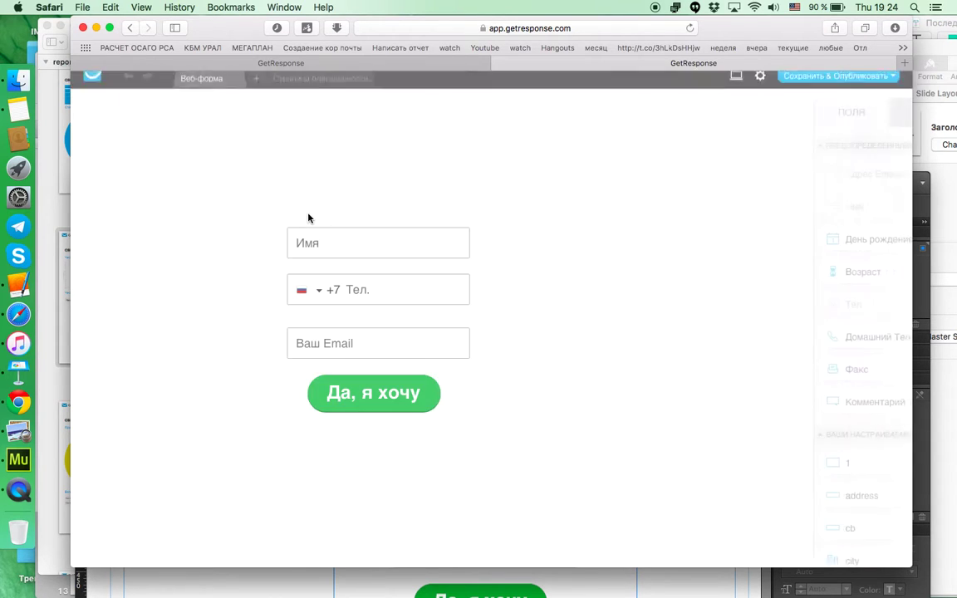
Step: Clear the phone field's Надпись label in its layout settings and save the form
click(398, 290)
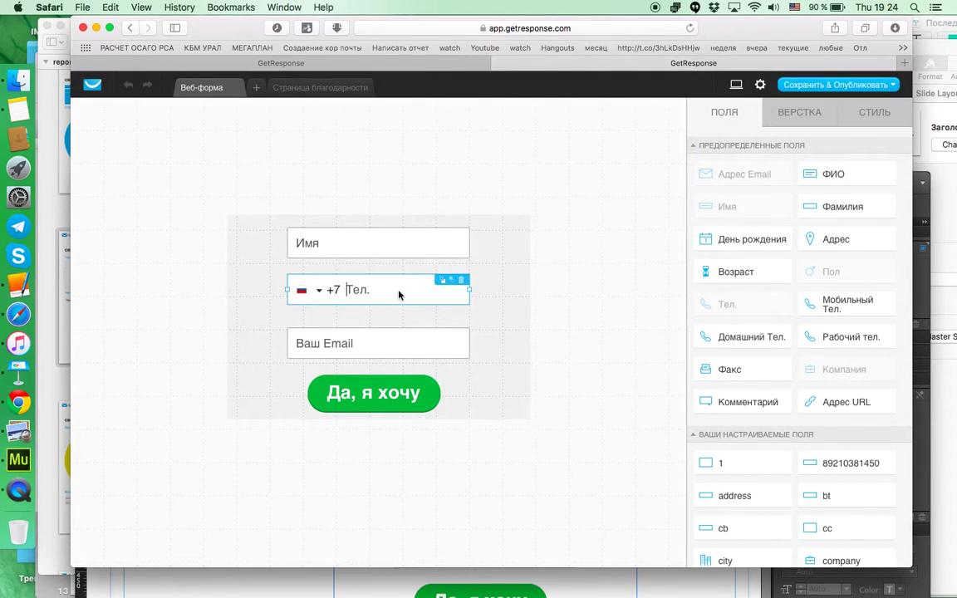
click(805, 122)
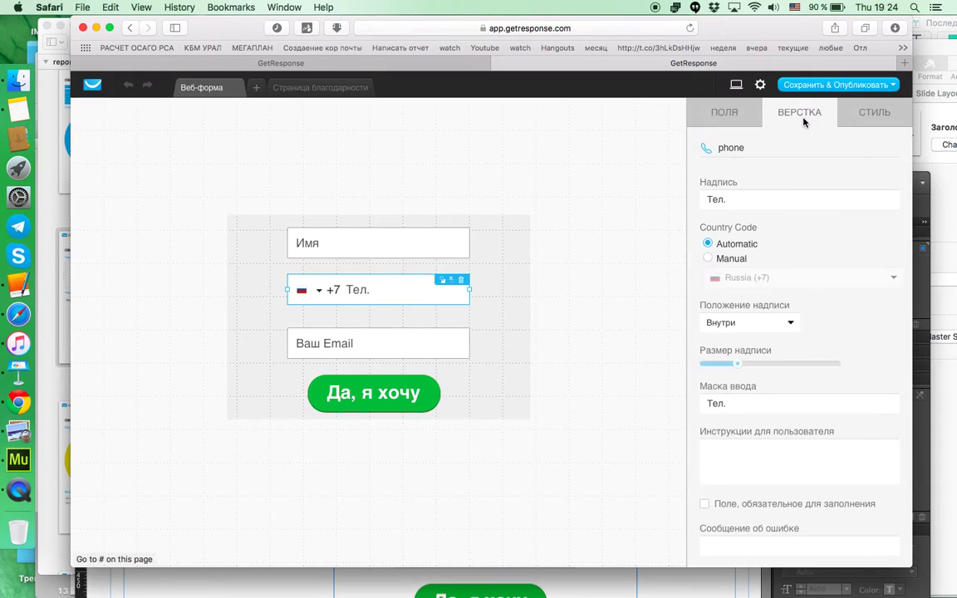
click(710, 201)
key(BackSpace)
click(628, 241)
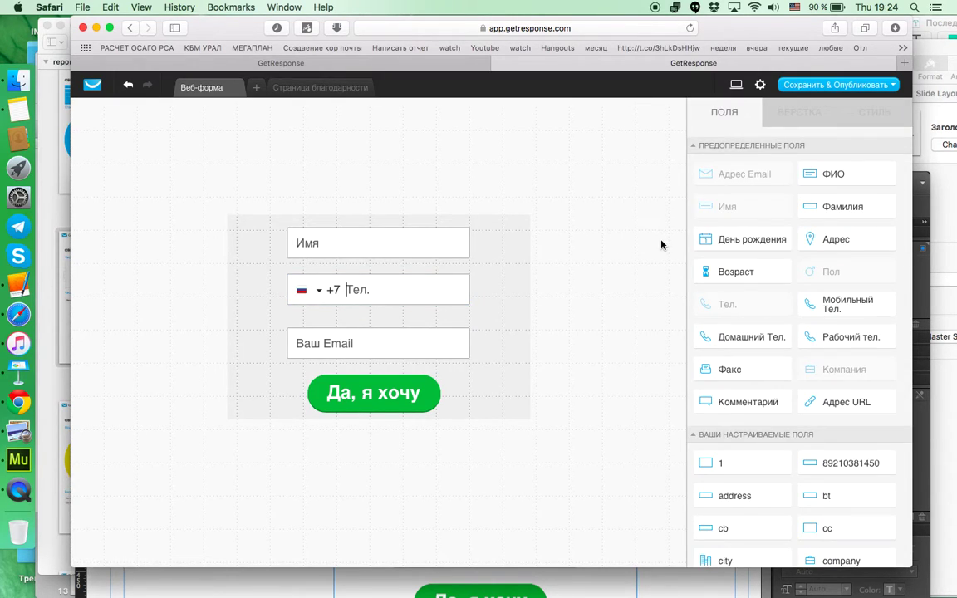
click(810, 86)
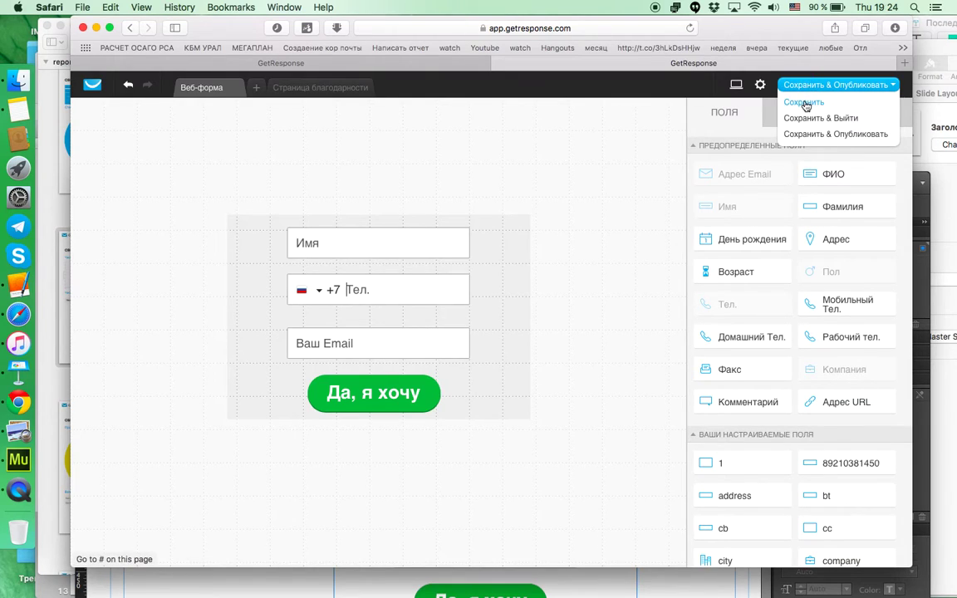
click(803, 101)
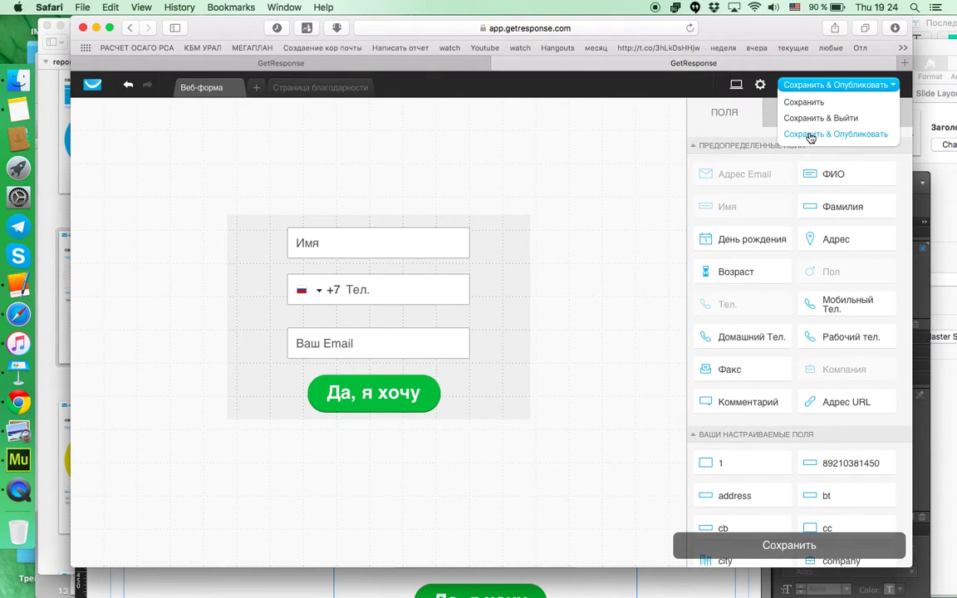
click(789, 120)
Step: Open the Muse page preview and enter a test name in the Имя field
click(920, 216)
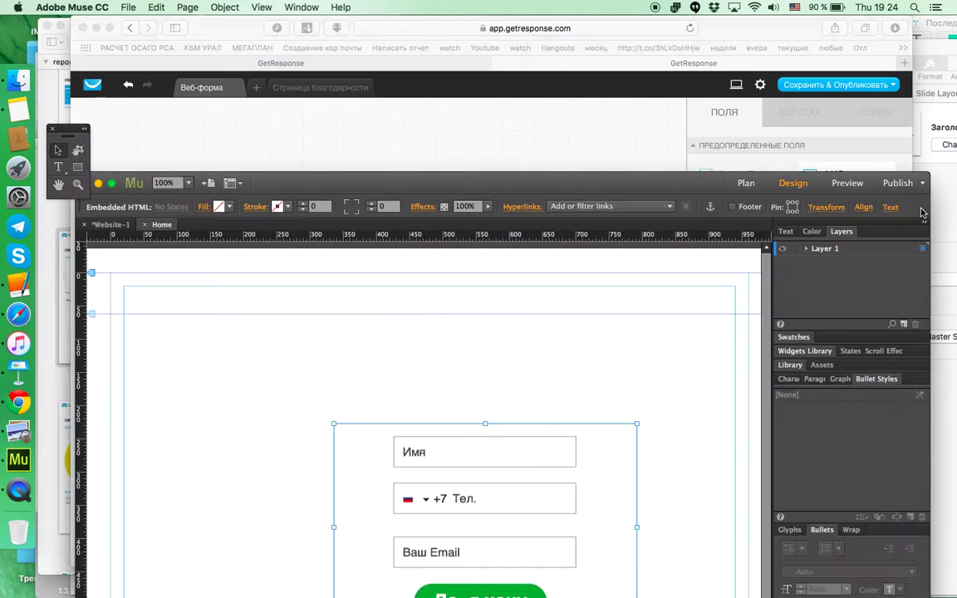
drag(587, 169, 649, 65)
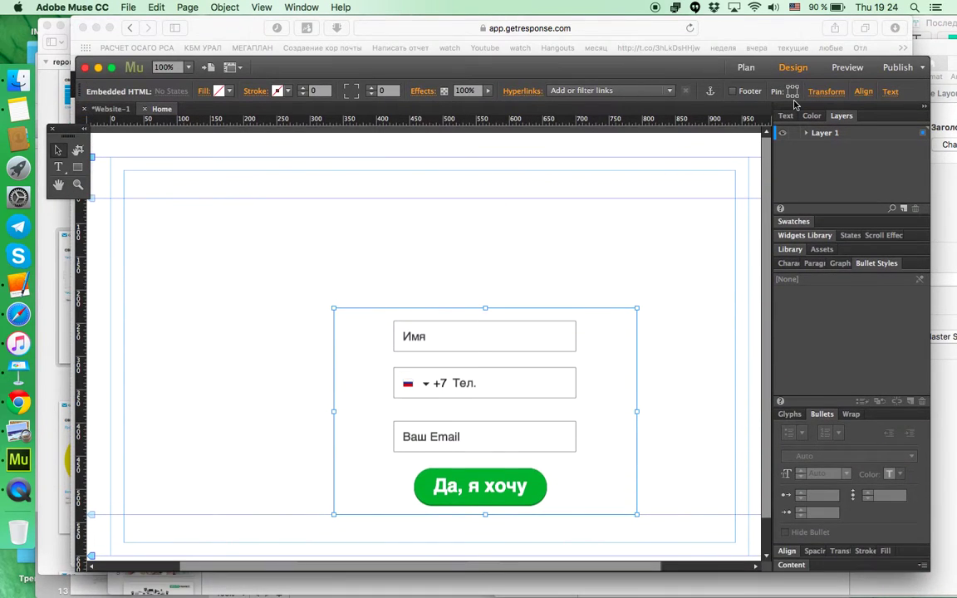
click(846, 70)
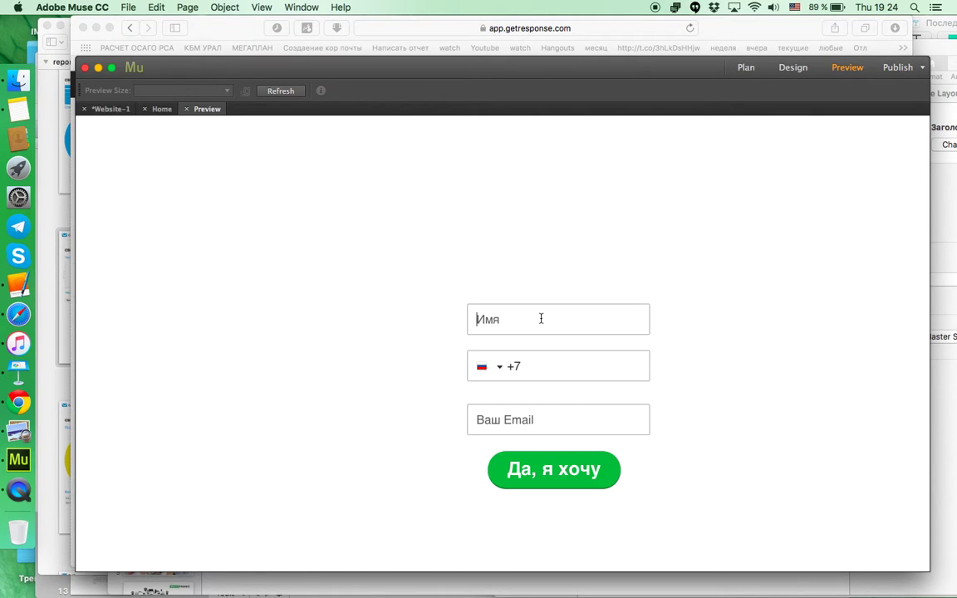
text(Я)
key(BackSpace)
text(Кирилл)
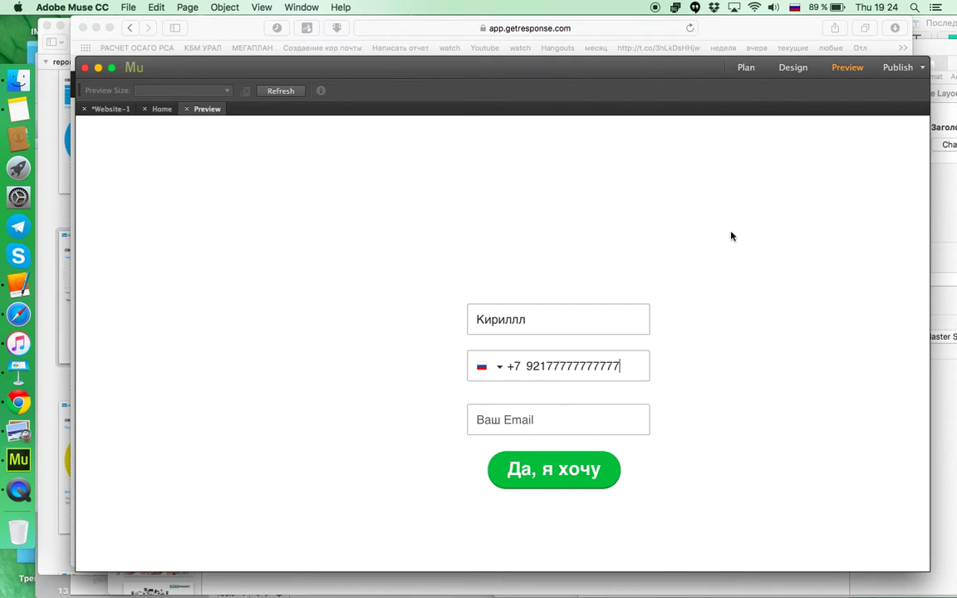
Step: Enter a test email, submit, shorten the phone number to a valid length and resubmit
click(531, 416)
key(ctrl+space)
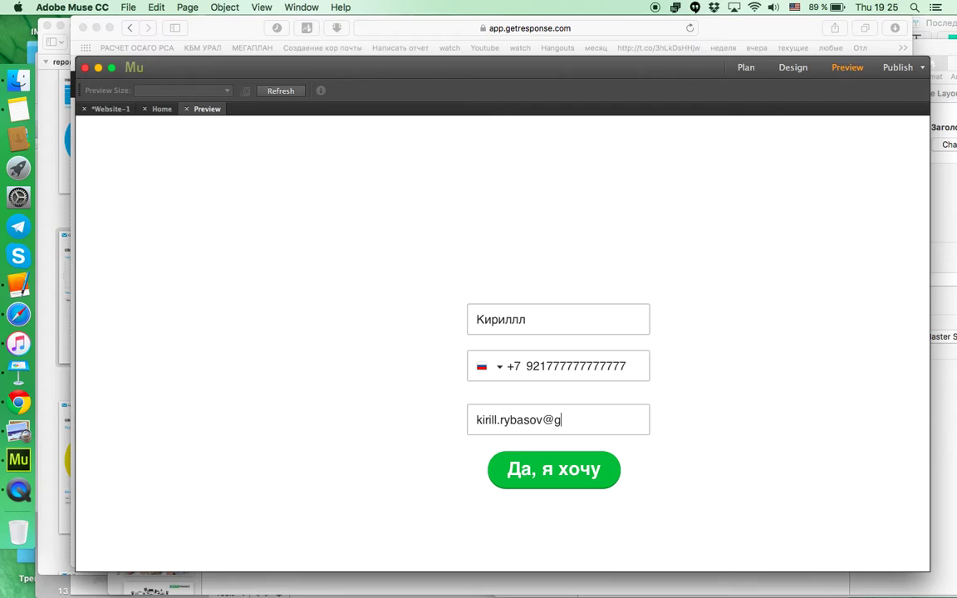
key(super+a)
text(i)
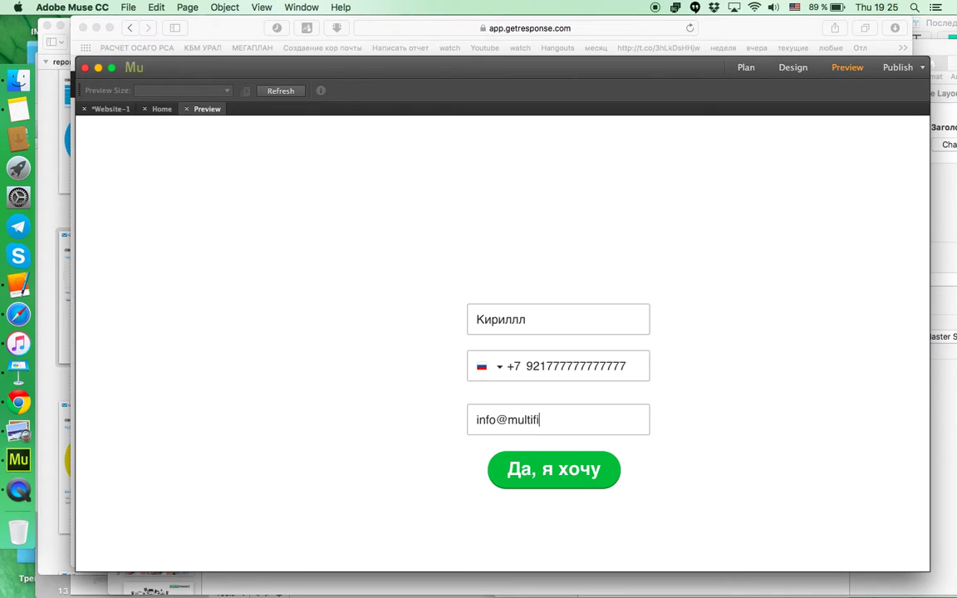
click(579, 476)
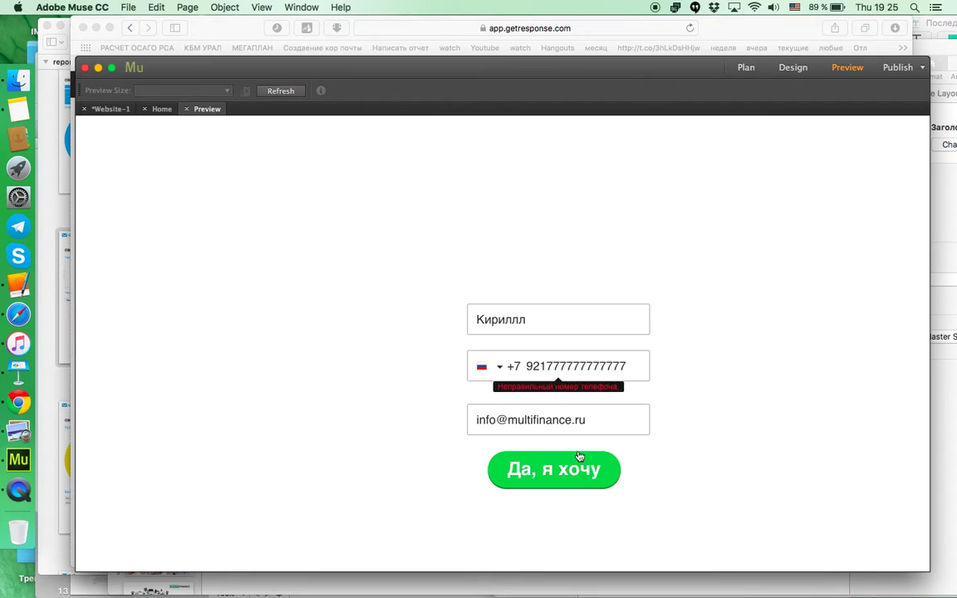
click(636, 370)
key(BackSpace)
key(BackSpace)
key(BackSpace)
key(BackSpace)
key(BackSpace)
key(BackSpace)
key(BackSpace)
key(BackSpace)
key(BackSpace)
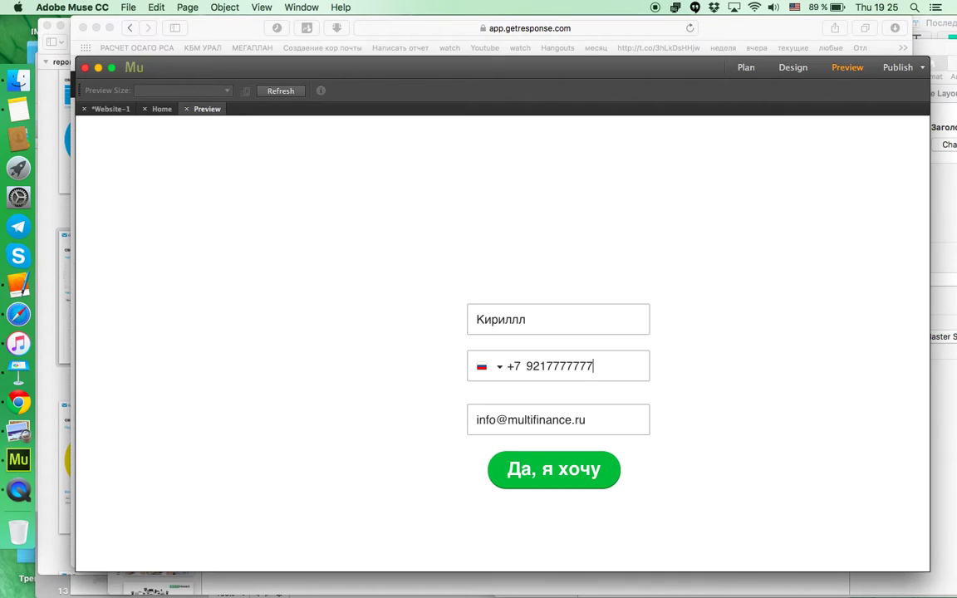
click(569, 475)
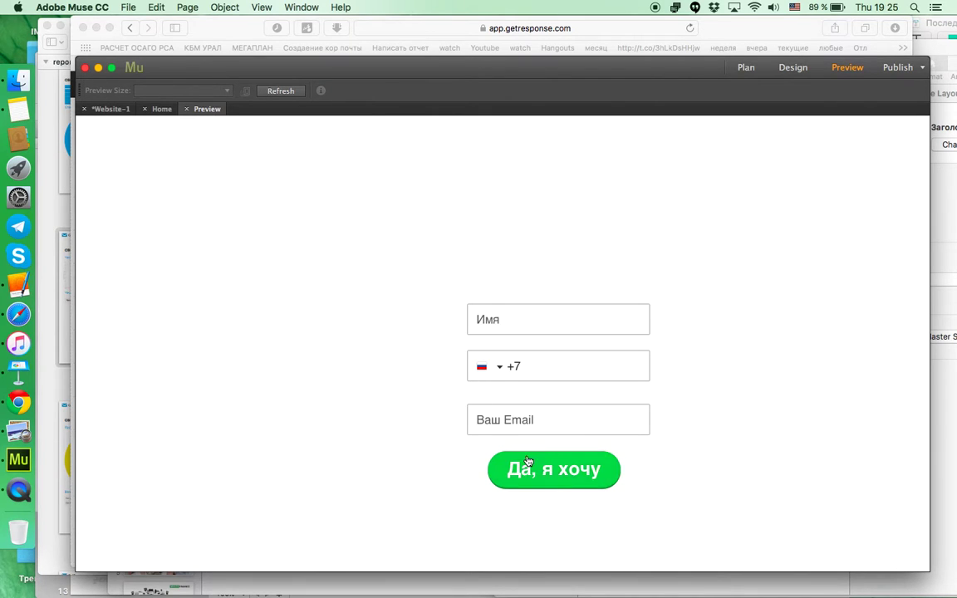
Step: Bring the GetResponse form editor forward and dismiss the saving options
drag(605, 70, 636, 273)
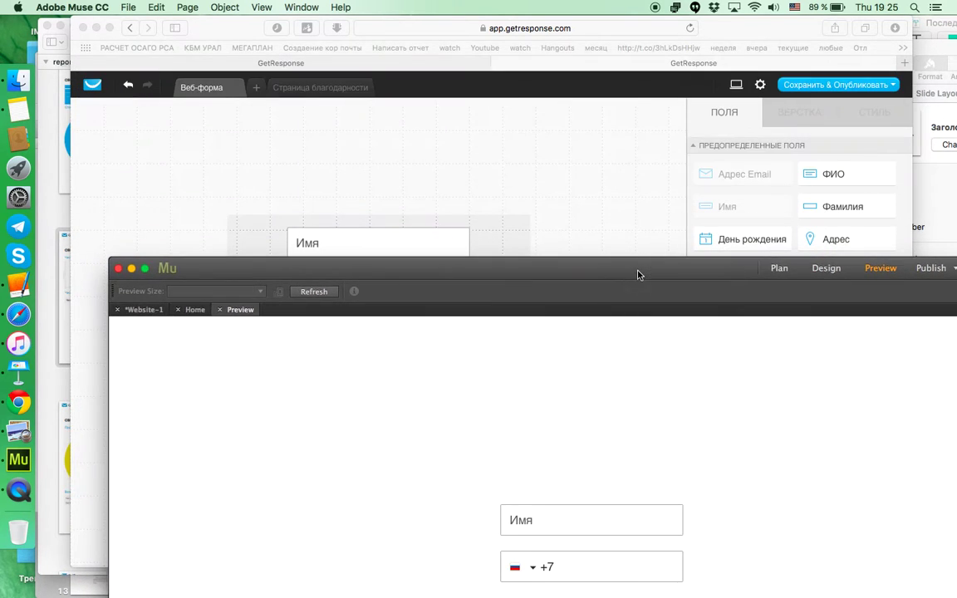
click(609, 183)
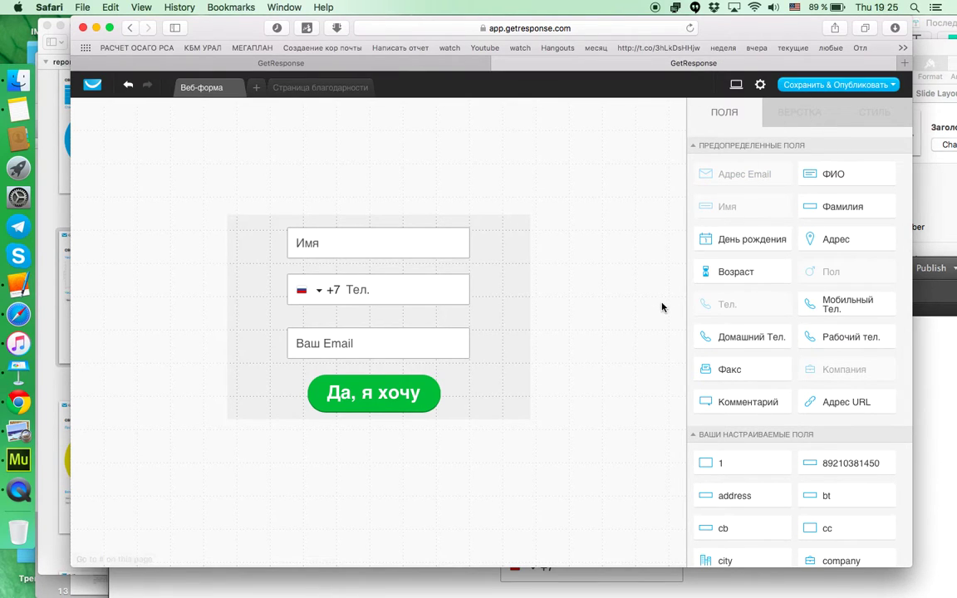
drag(245, 35, 249, 36)
click(809, 103)
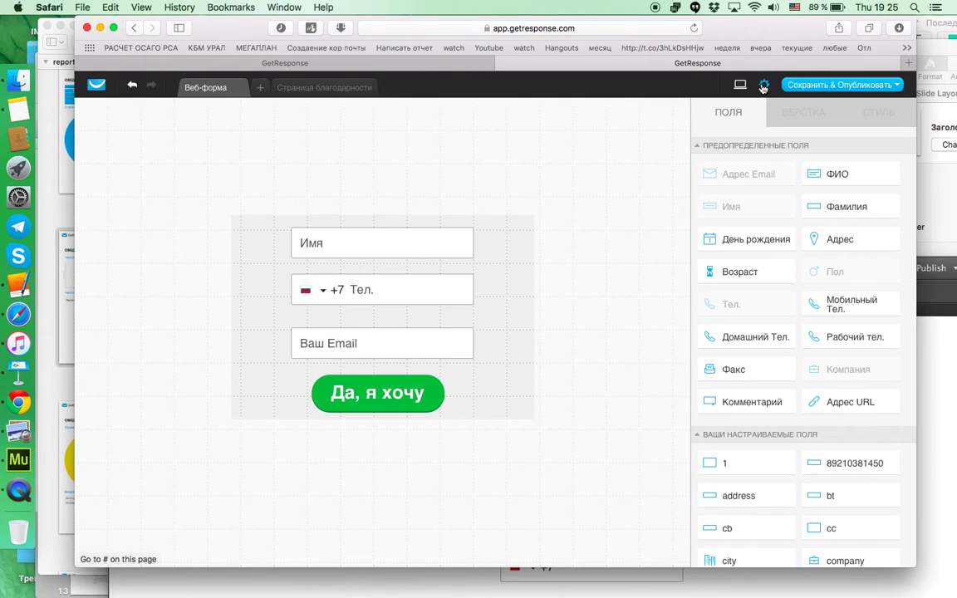
Step: Review form settings, keeping campaign vse_potoki_treninga and confirmed subscription off, then cancel
click(763, 87)
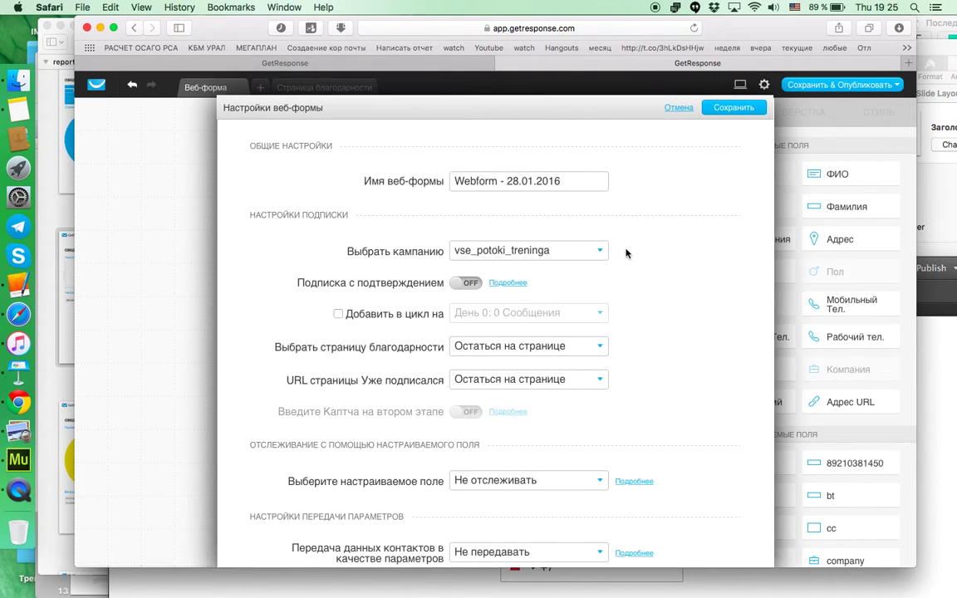
click(599, 252)
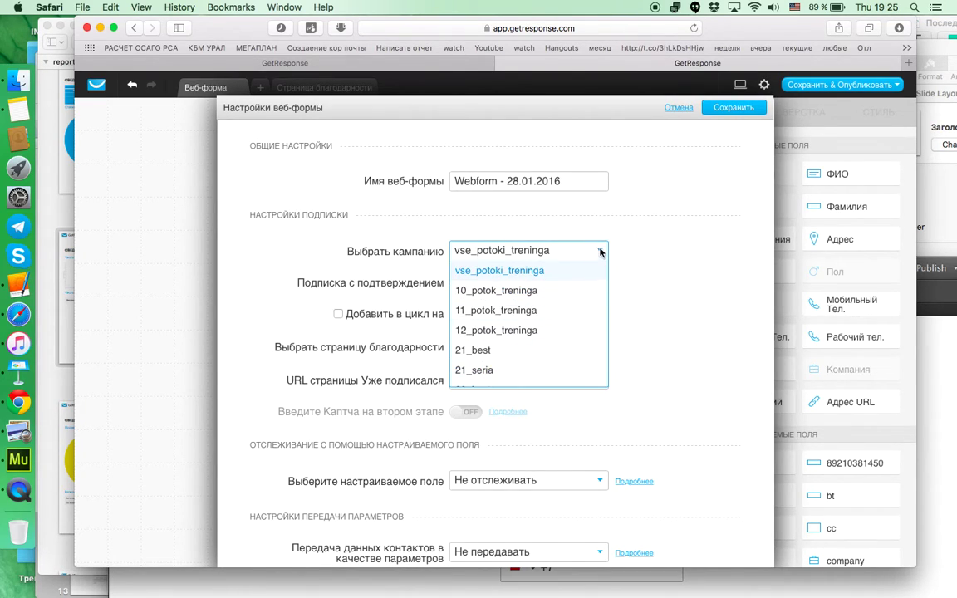
click(601, 252)
scroll(629, 256, down, 3)
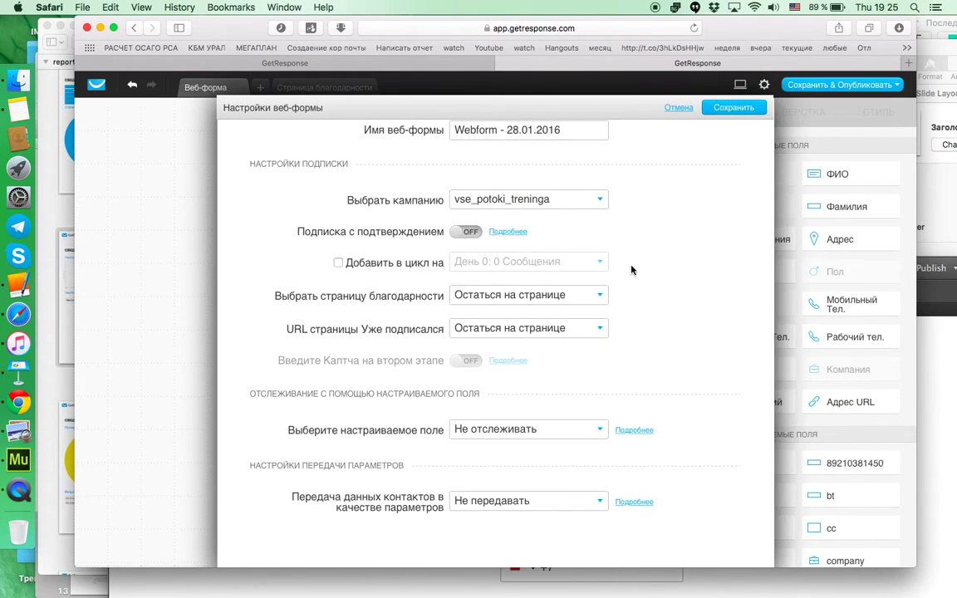
scroll(632, 271, up, 3)
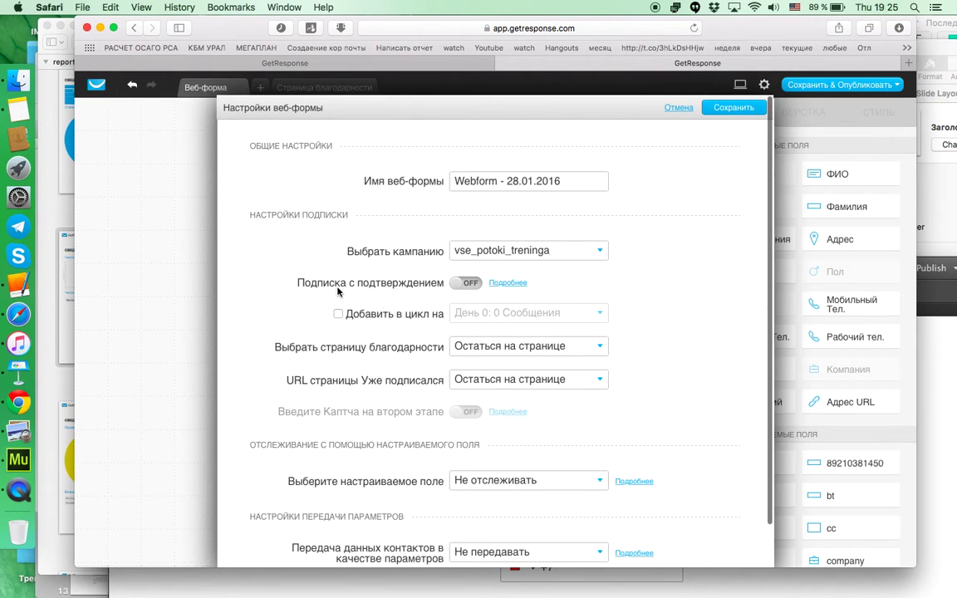
click(477, 288)
click(461, 286)
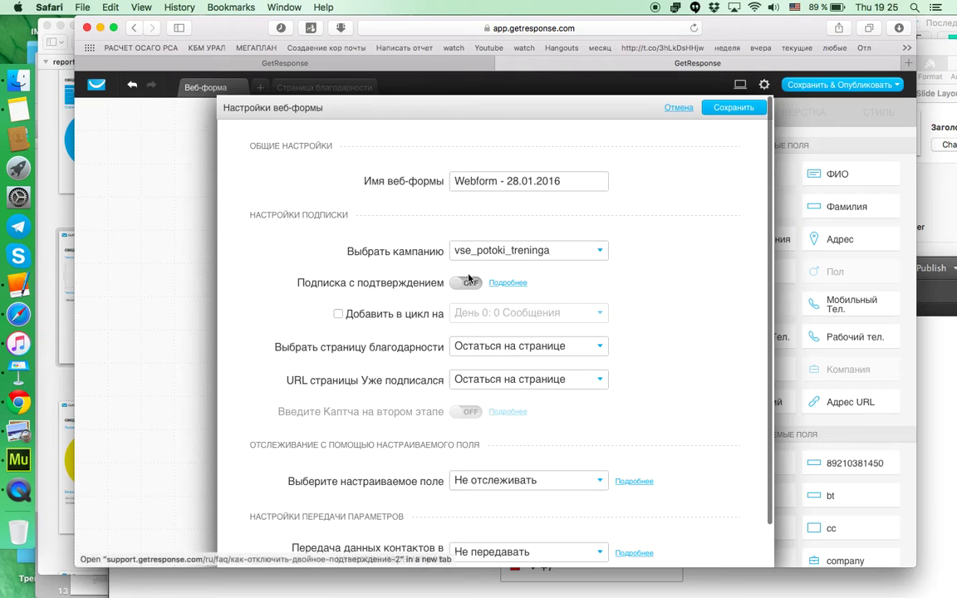
click(673, 110)
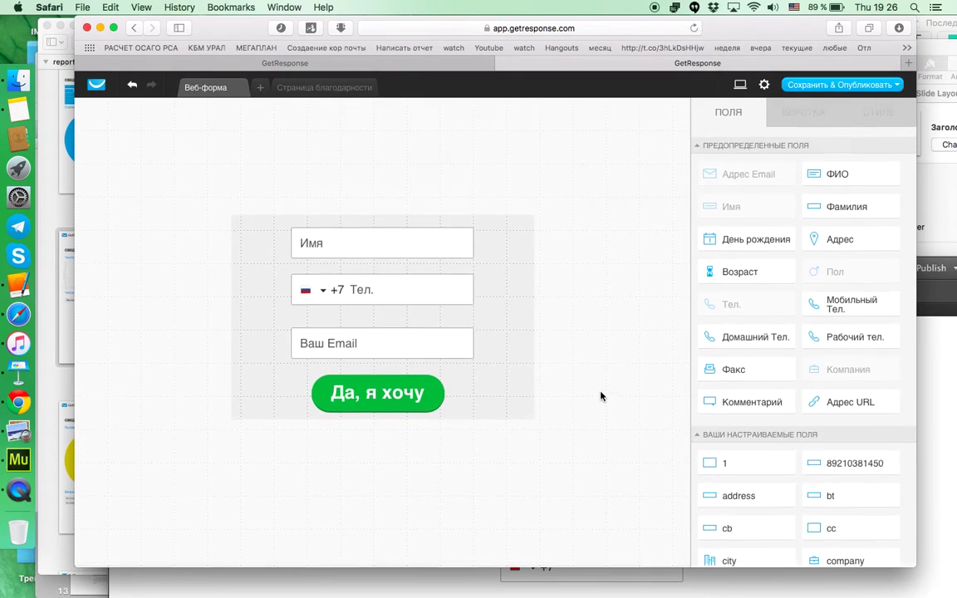
Step: Save the form with Сохранить, without publishing it
click(806, 115)
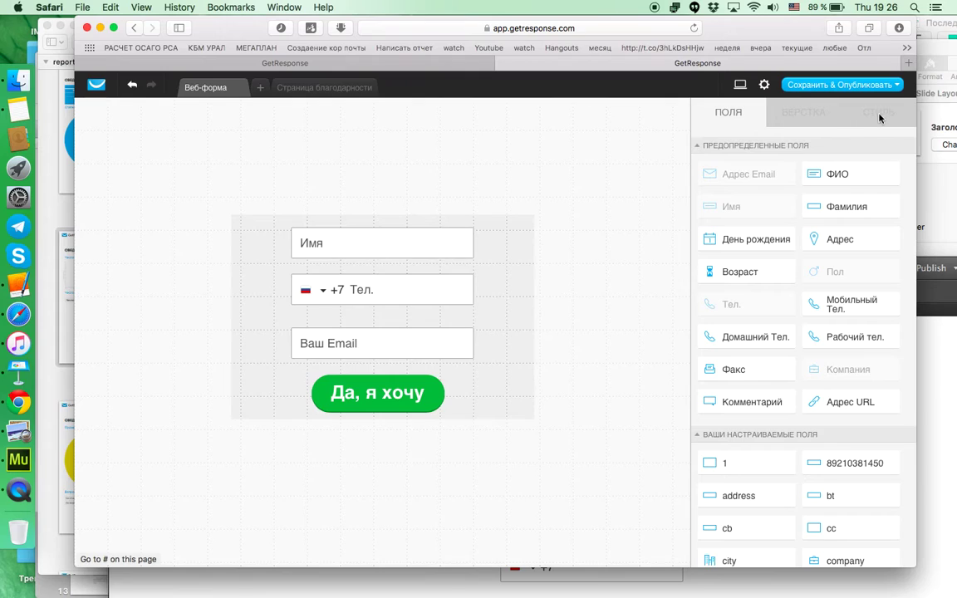
click(843, 85)
click(810, 102)
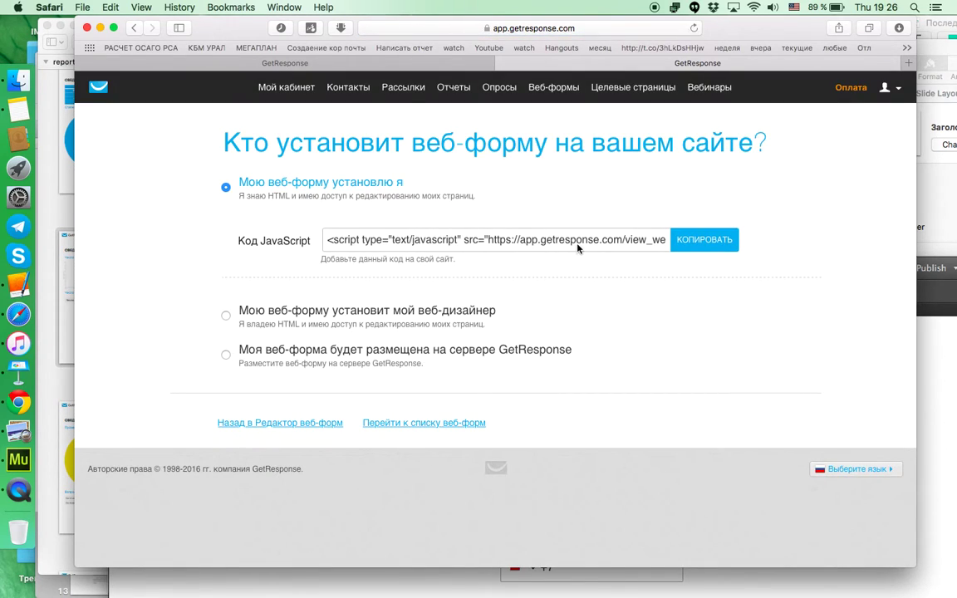
Step: Close the extra loading tab and go to the Список веб-форм page
click(375, 64)
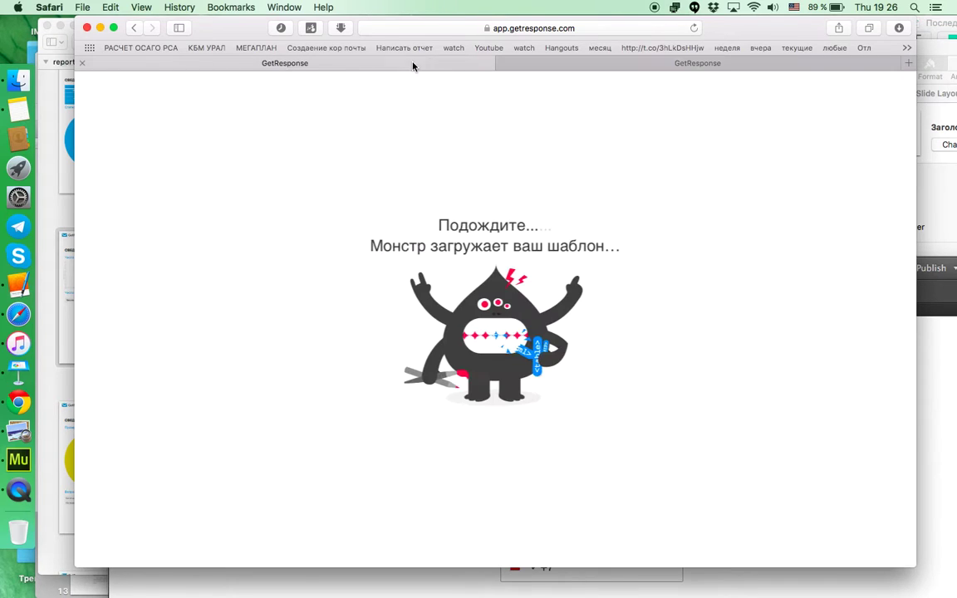
click(84, 63)
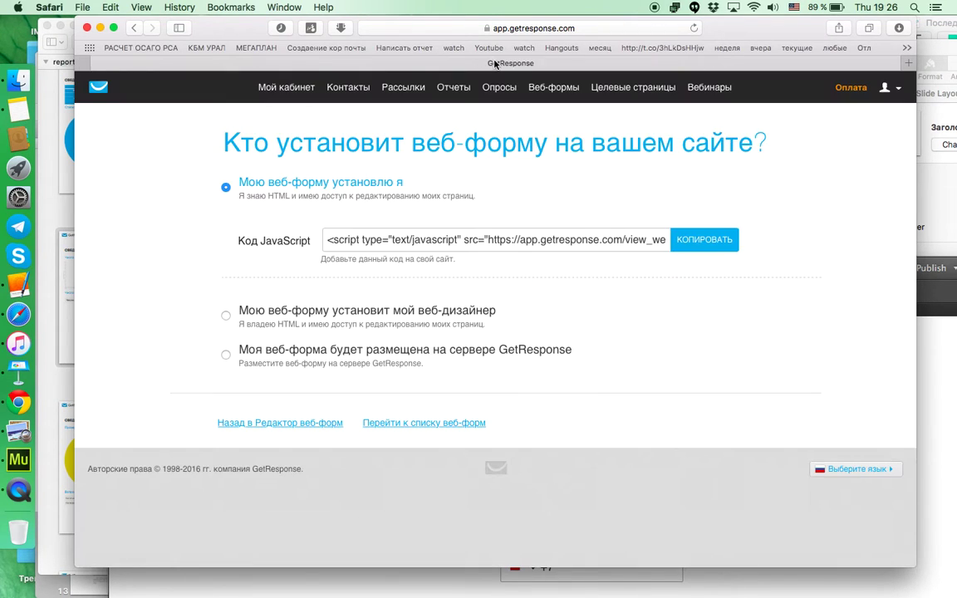
click(266, 424)
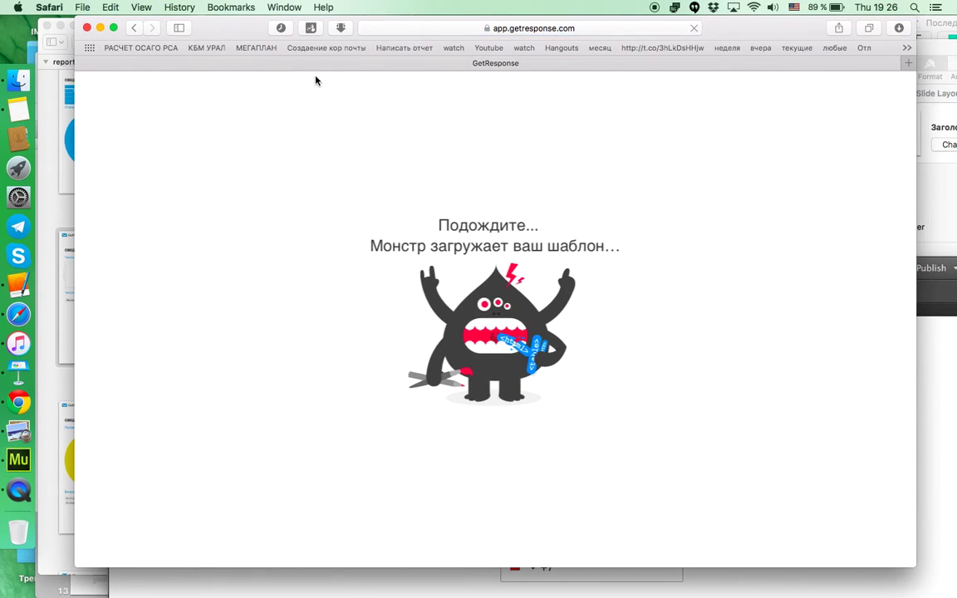
click(135, 29)
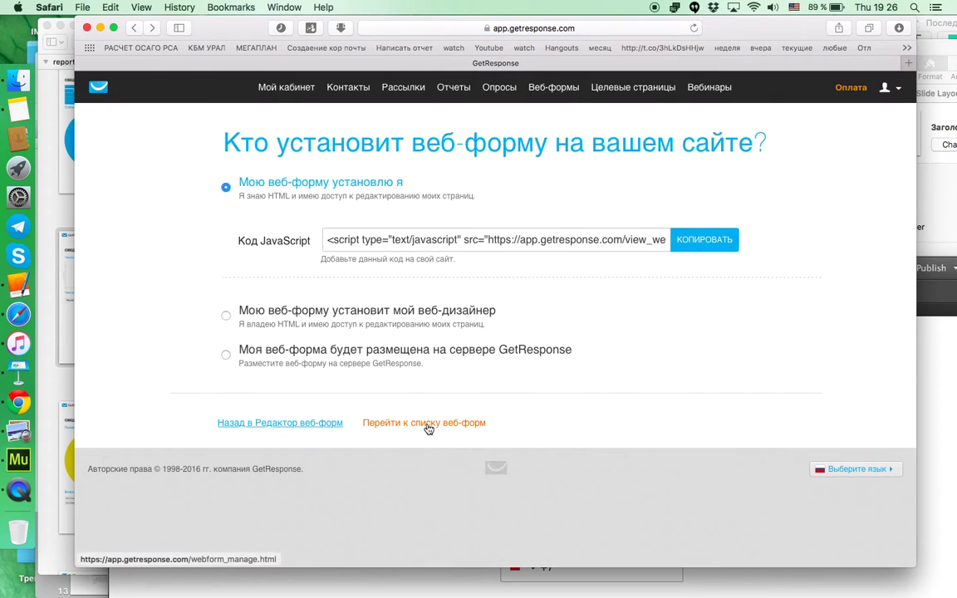
click(426, 424)
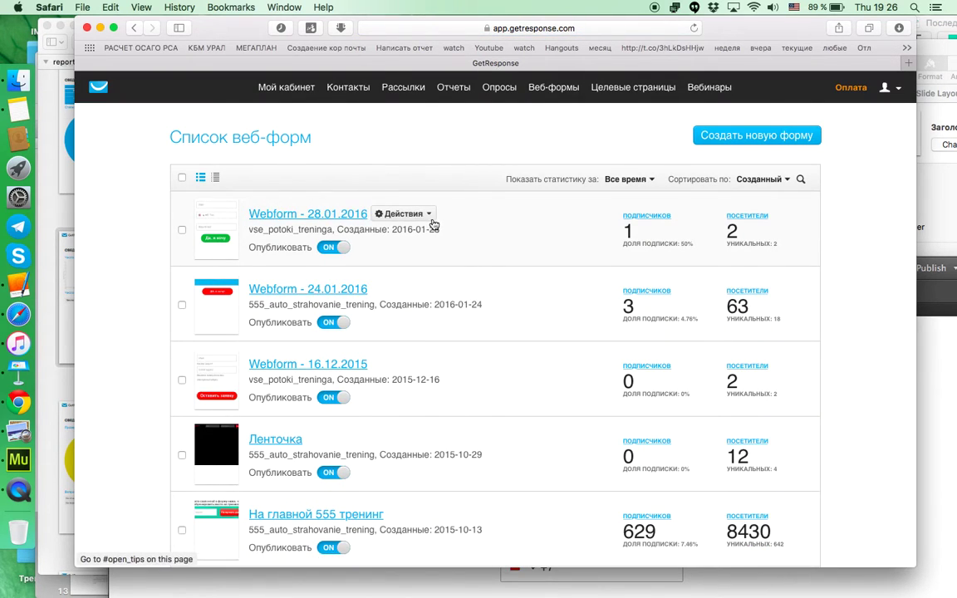
Step: Open Webform - 28.01.2016 from the web-form list in the editor
click(426, 215)
click(321, 216)
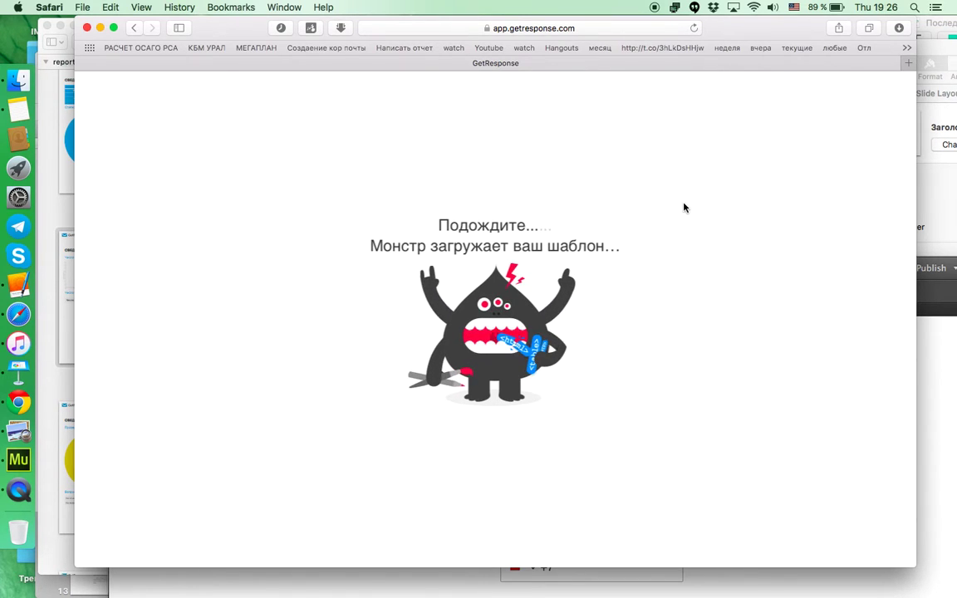
Step: Load the GetResponse site, log in and open Webform - 28.01.2016 from Мои формы
click(602, 29)
text(ge)
key(Return)
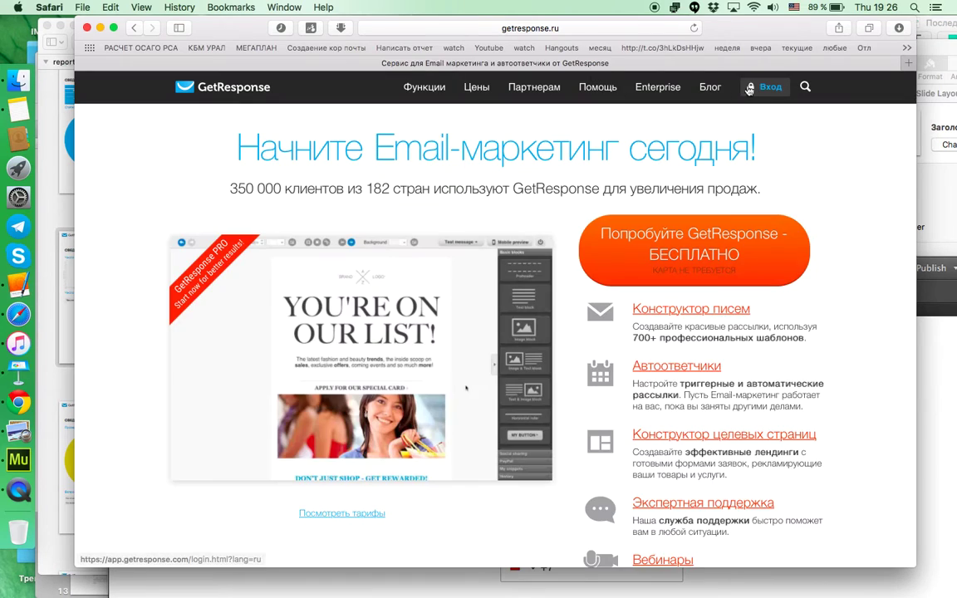
click(765, 88)
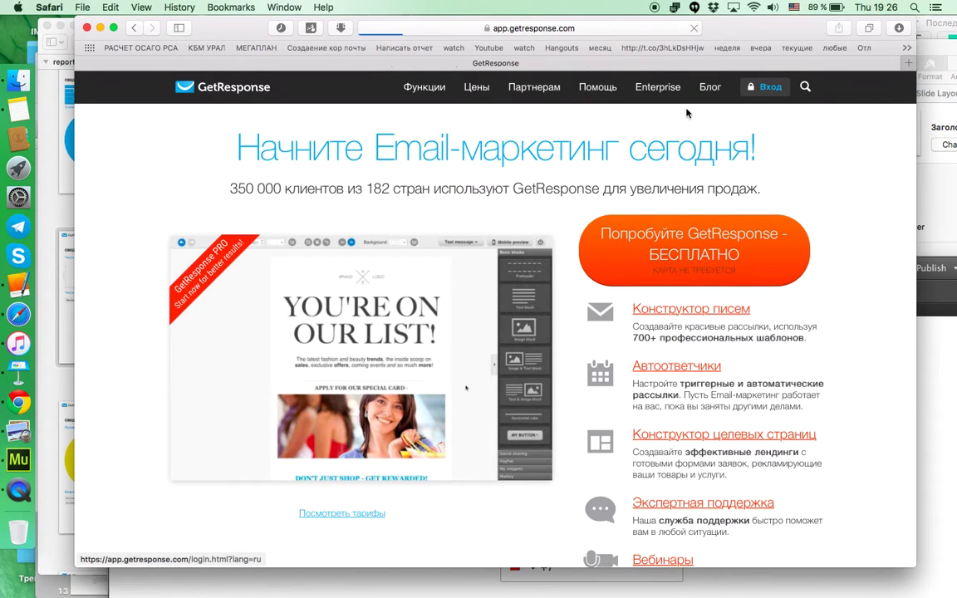
mouse_move(552, 87)
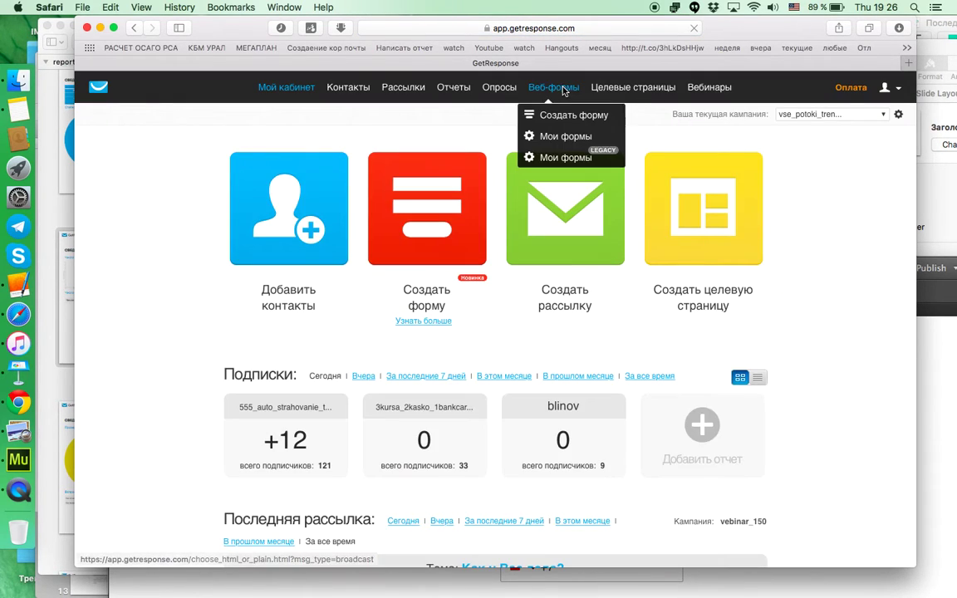
click(549, 138)
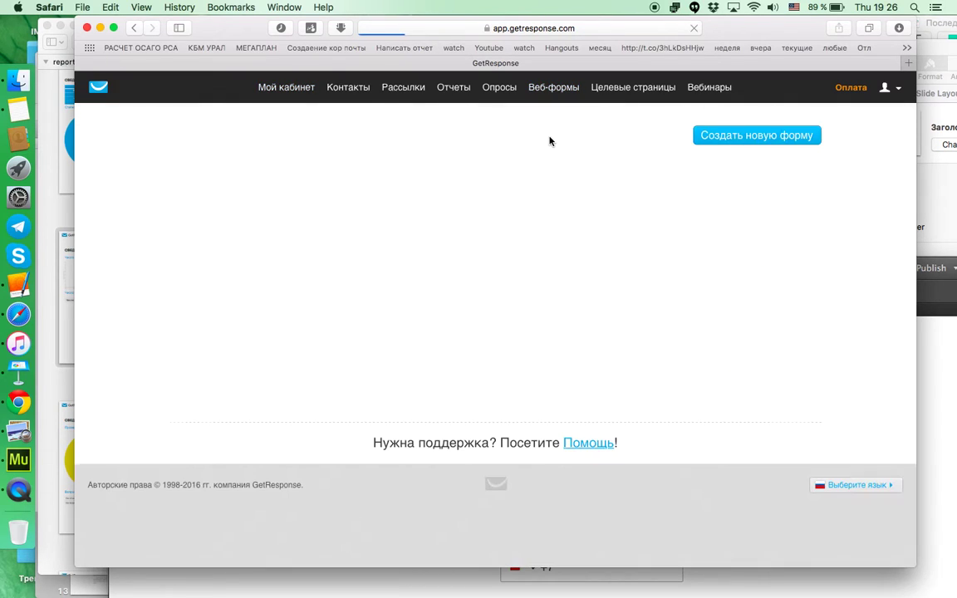
click(313, 215)
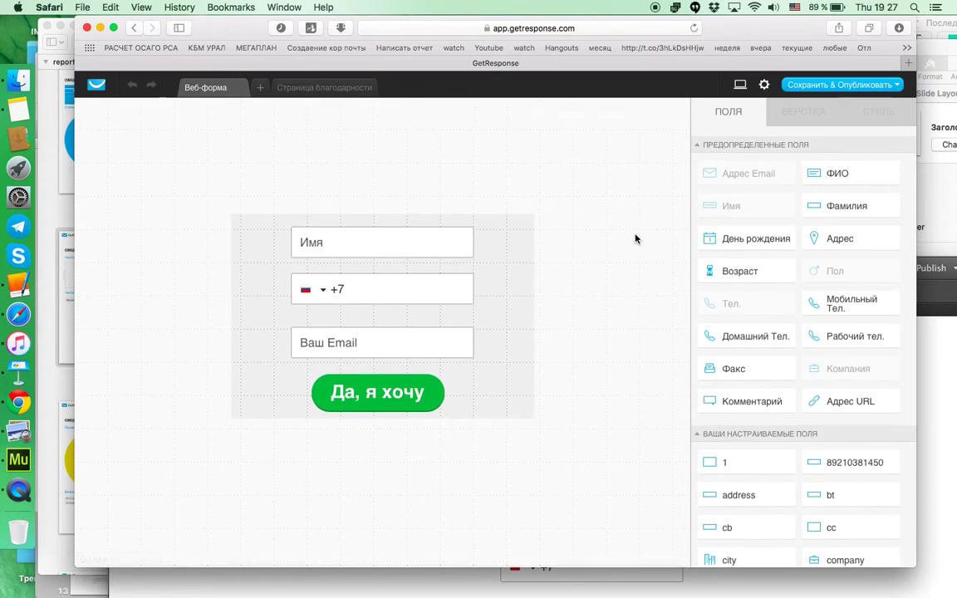
Step: Inspect the green Да, я хочу button's style settings and open the web-form settings
click(425, 256)
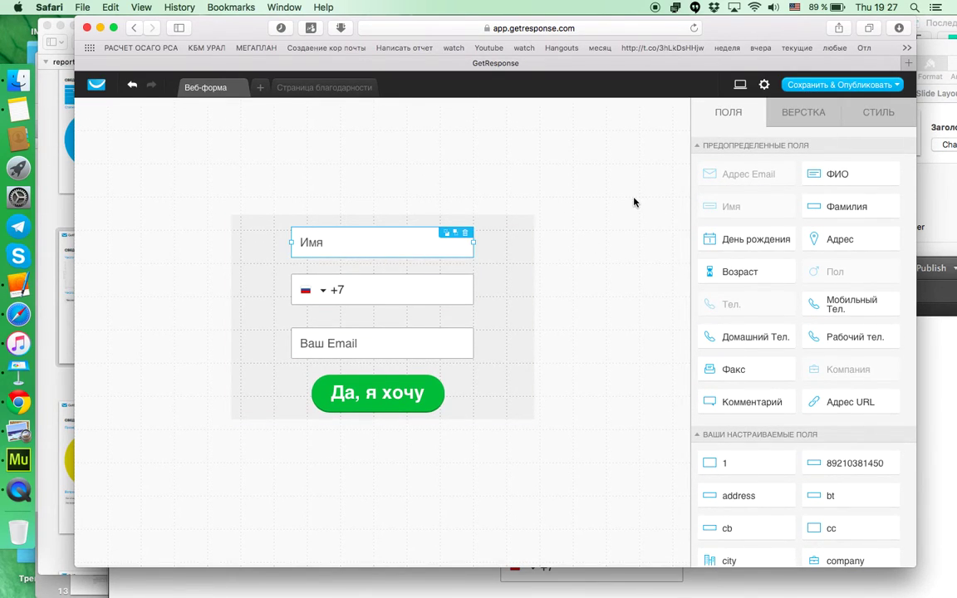
click(362, 390)
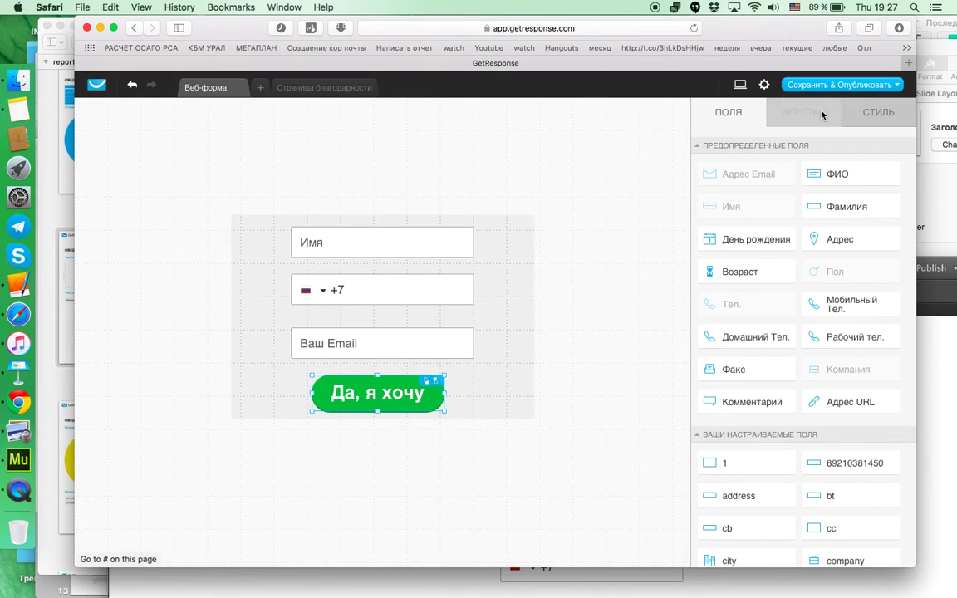
click(845, 110)
scroll(834, 249, down, 3)
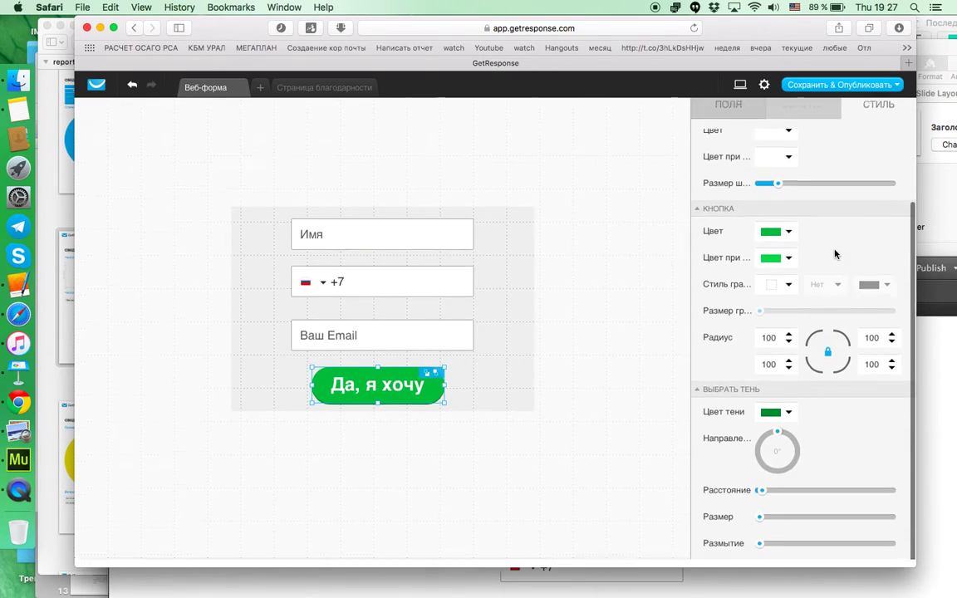
click(728, 114)
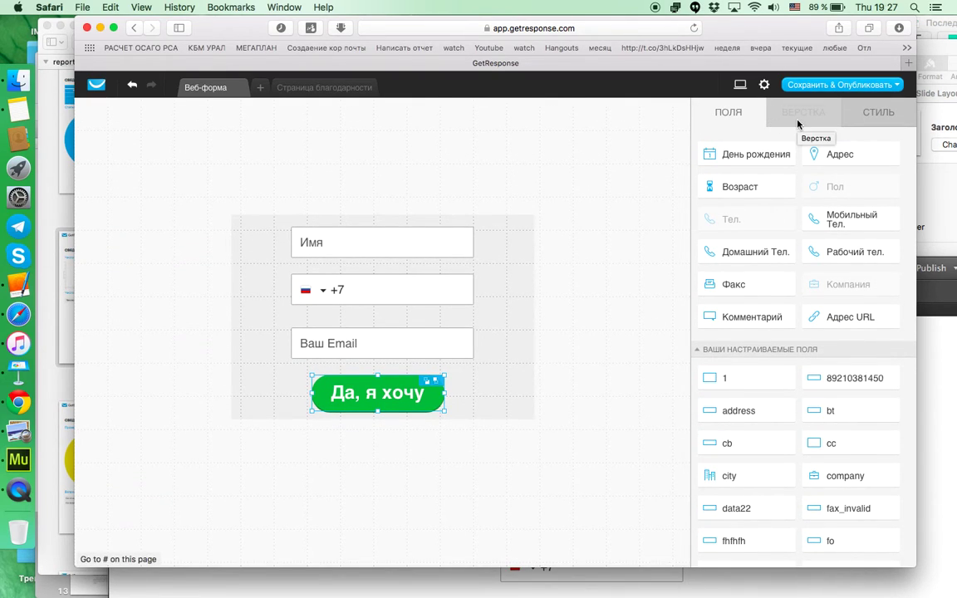
click(856, 111)
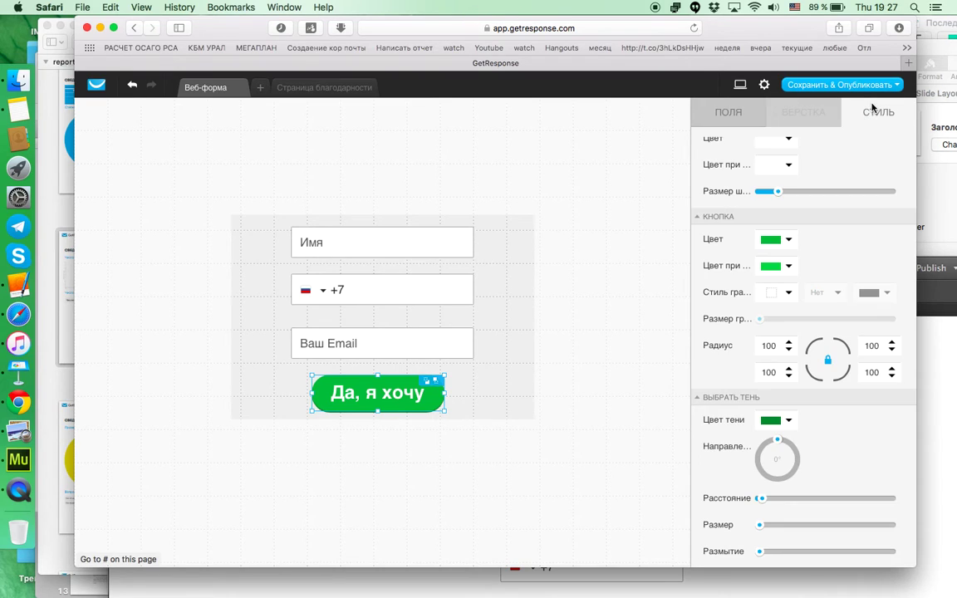
click(764, 85)
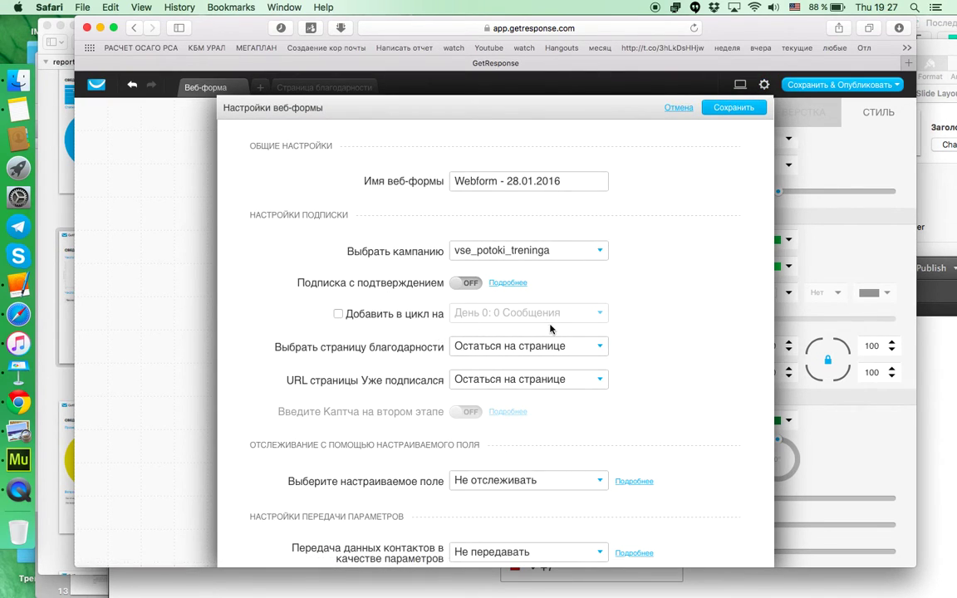
click(599, 346)
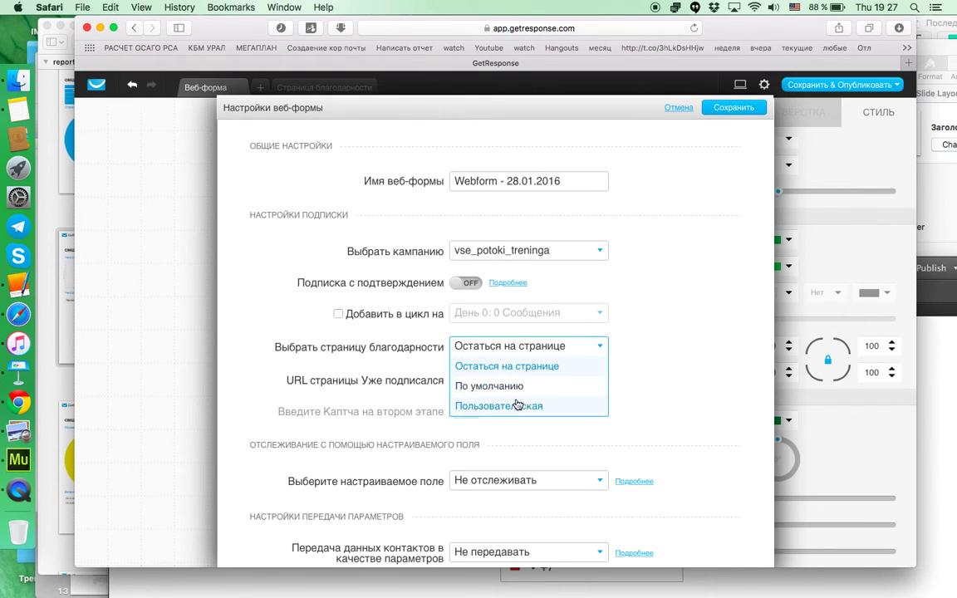
click(508, 406)
click(515, 379)
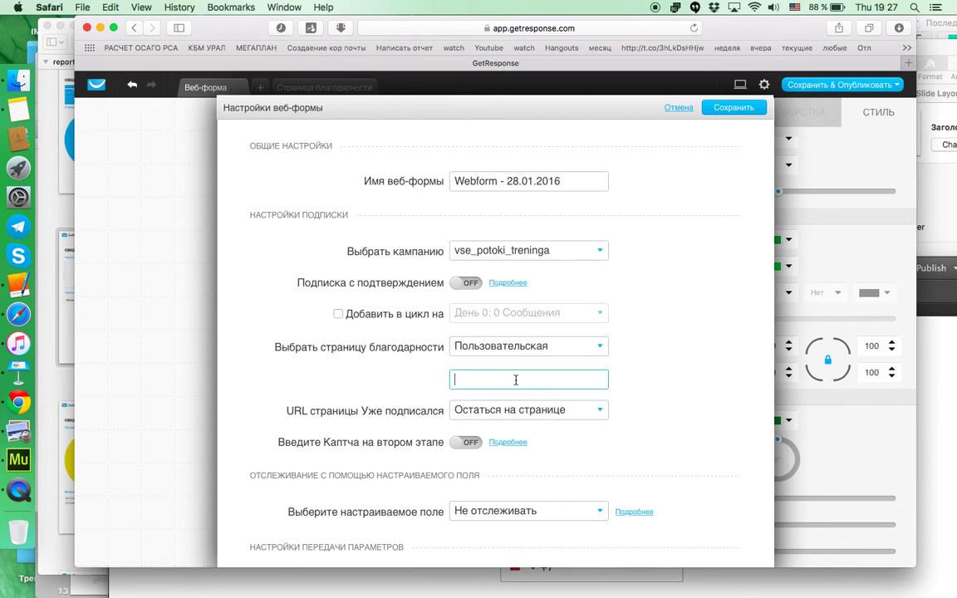
key(ctrl+space)
text(ре)
key(ctrl+space)
text(ht)
text(tp://multifinance.ru/)
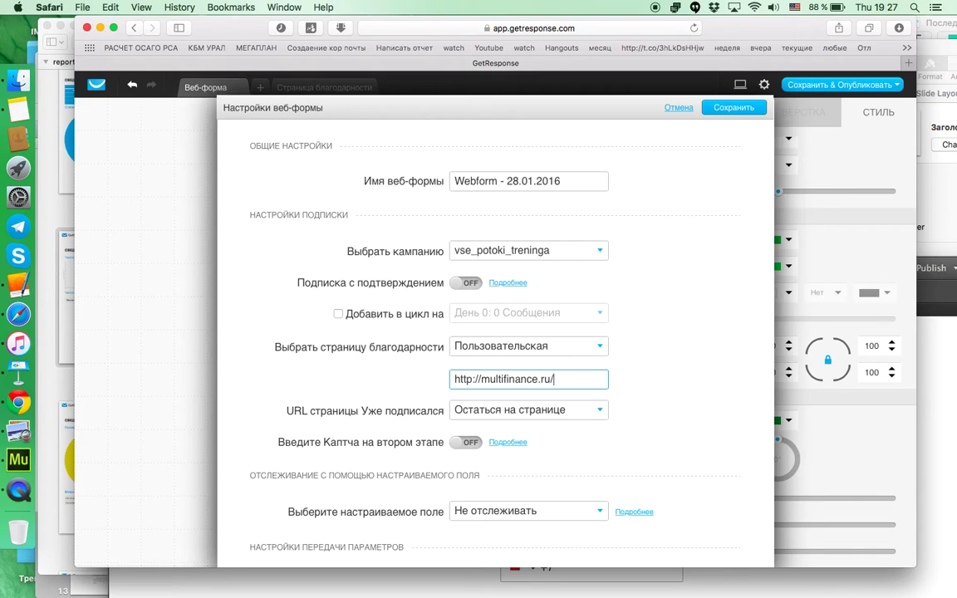
text(pe)
key(ctrl+space)
scroll(640, 395, down, 3)
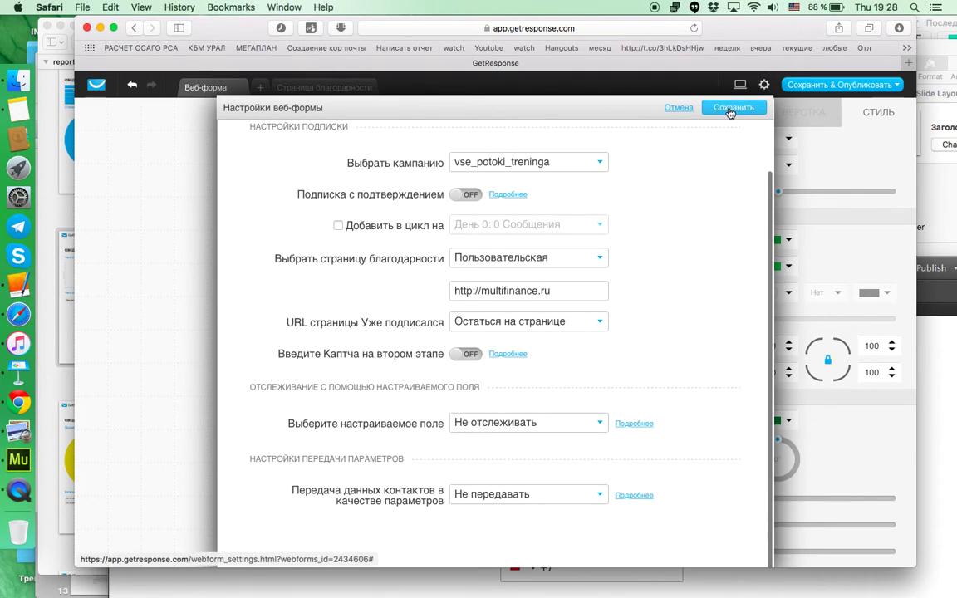
click(730, 108)
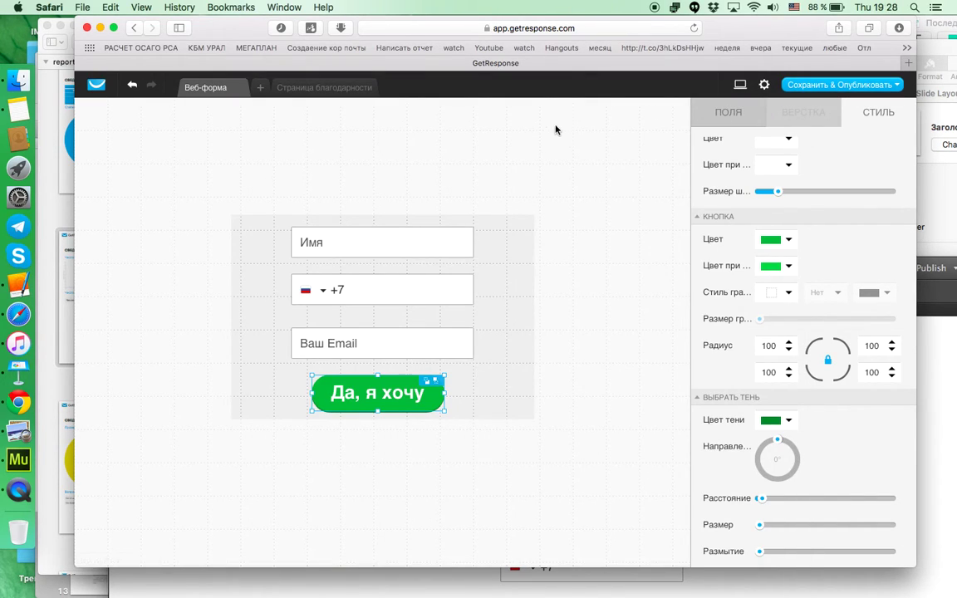
Step: Deselect the button and save the web form
click(536, 204)
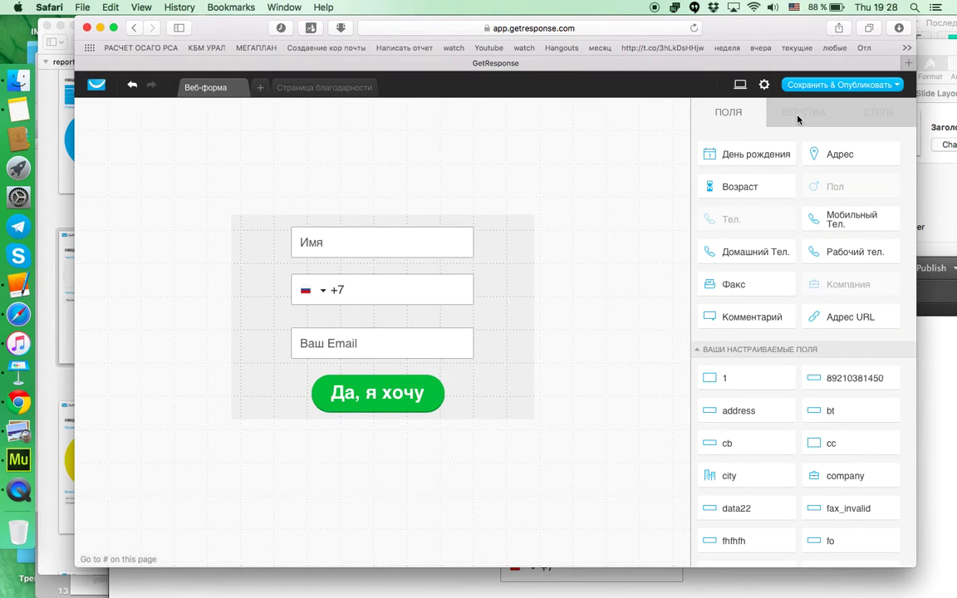
click(808, 88)
click(808, 100)
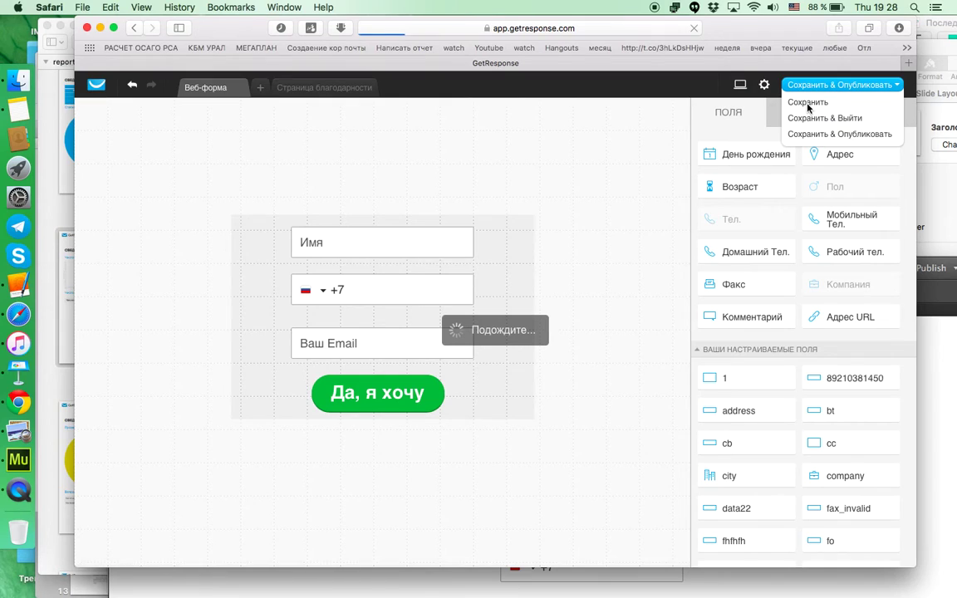
key(super+Tab)
key(super+Tab)
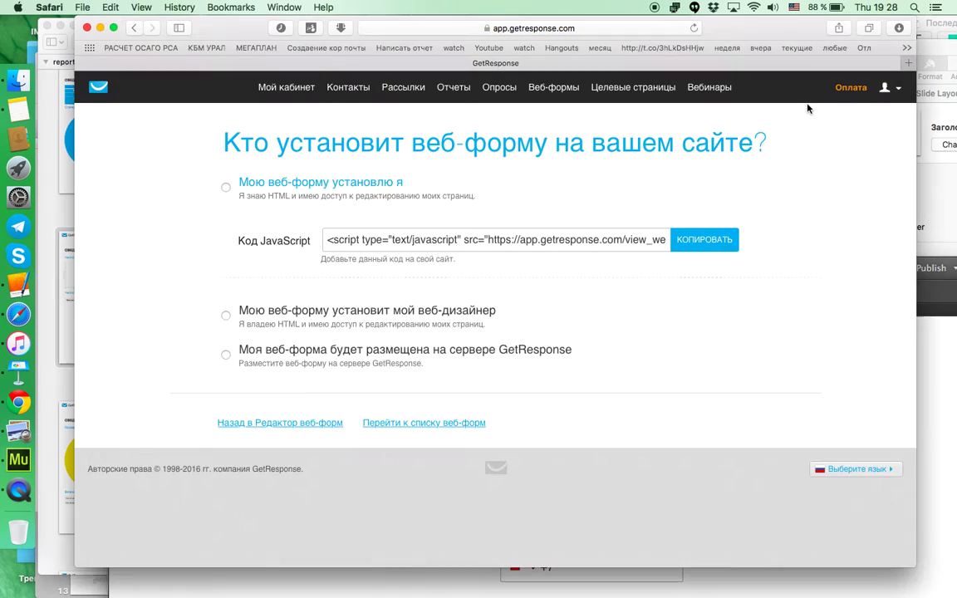
Step: Host the form on the GetResponse server and copy its vse_potoki_treninga web-form link
click(224, 354)
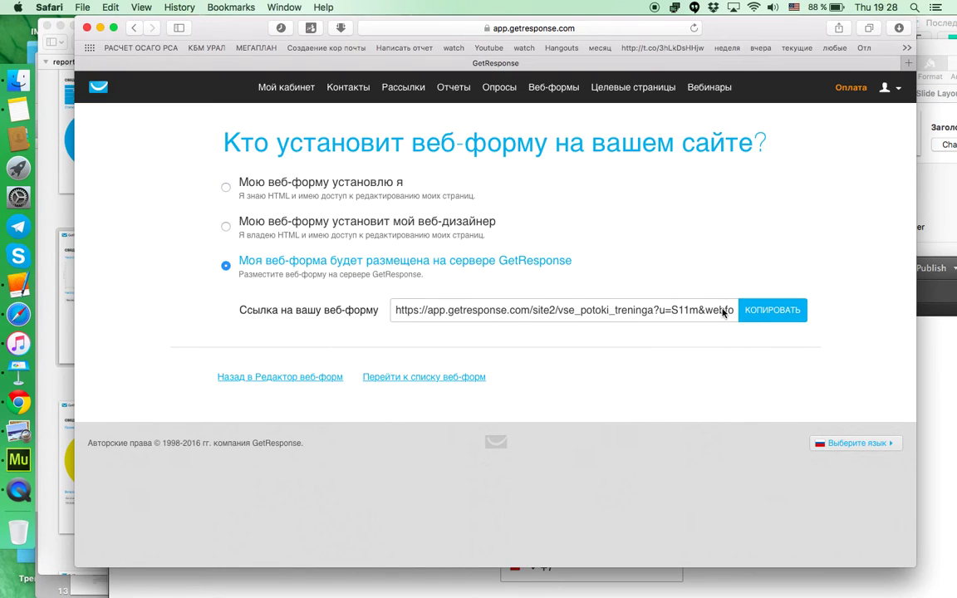
double_click(641, 311)
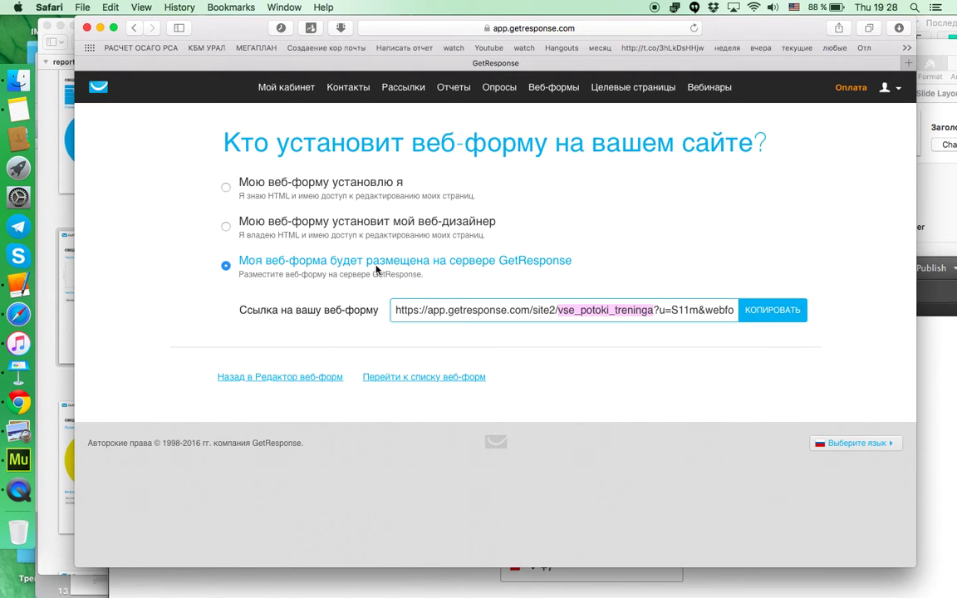
click(397, 311)
click(797, 315)
click(737, 323)
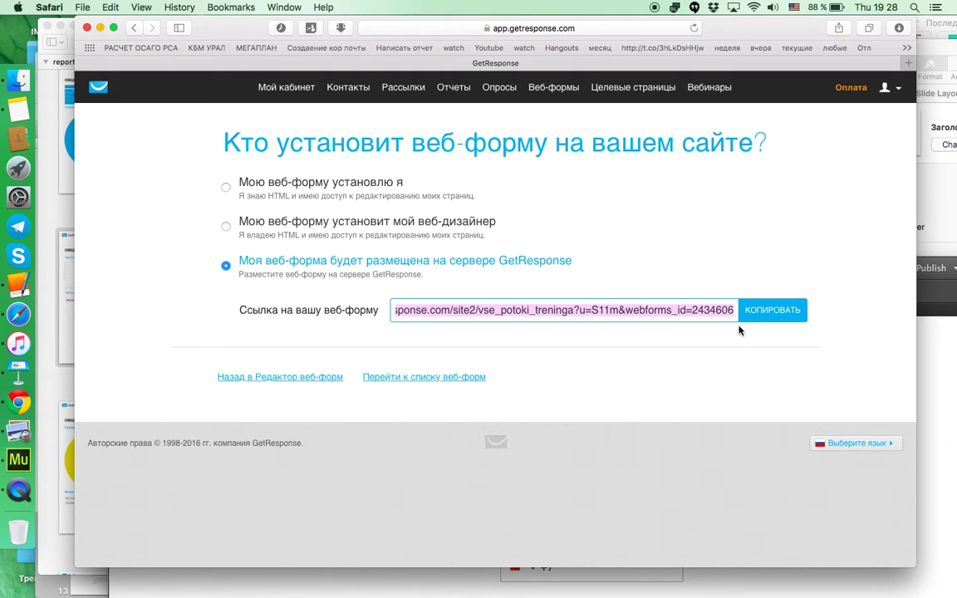
Step: Load the copied hosted-form link in a new Safari tab
click(908, 63)
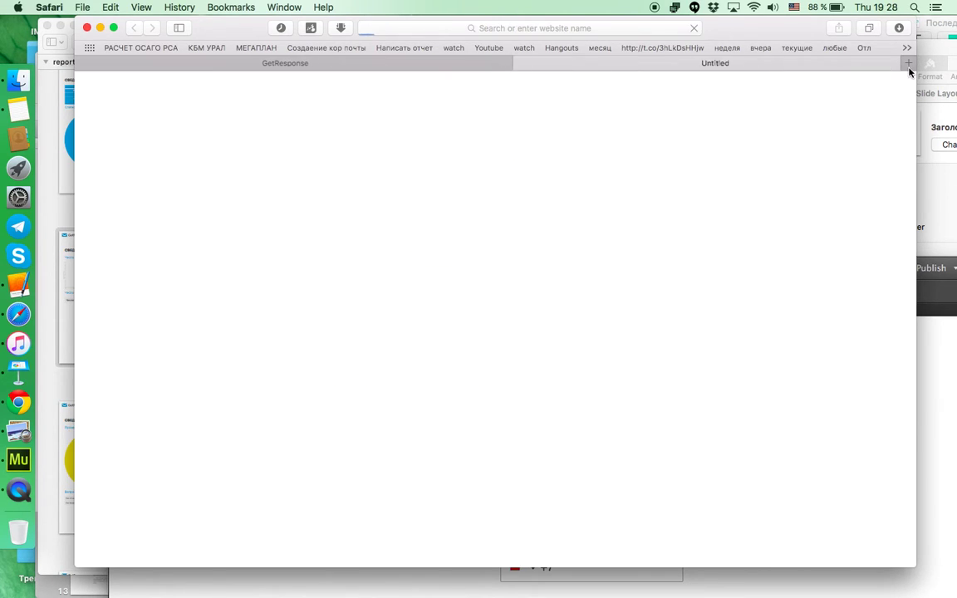
click(626, 27)
key(super+v)
key(Return)
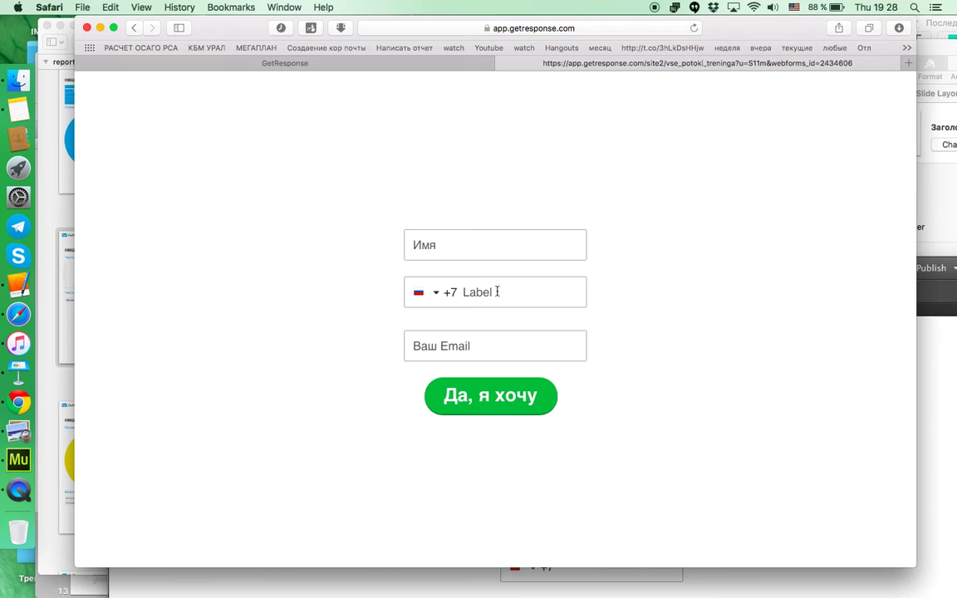
Step: Enter a test subscriber's name in the Имя field and try submitting
click(470, 291)
click(465, 245)
key(ctrl+space)
text(Кири)
click(490, 399)
Step: Enter a test e-mail address, submit the sign-up, and dismiss the already-subscribed notice
text(л)
key(BackSpace)
key(ctrl+space)
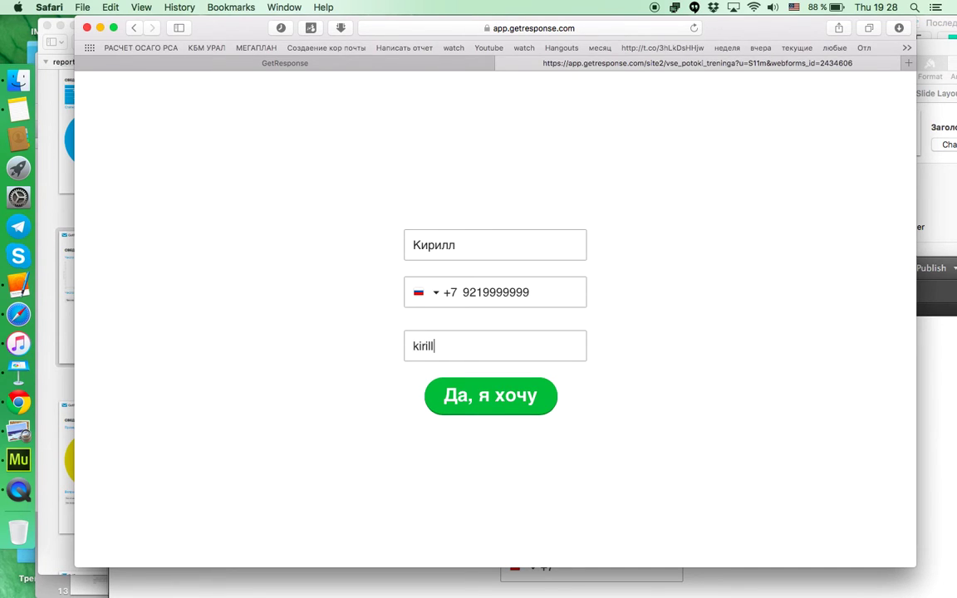
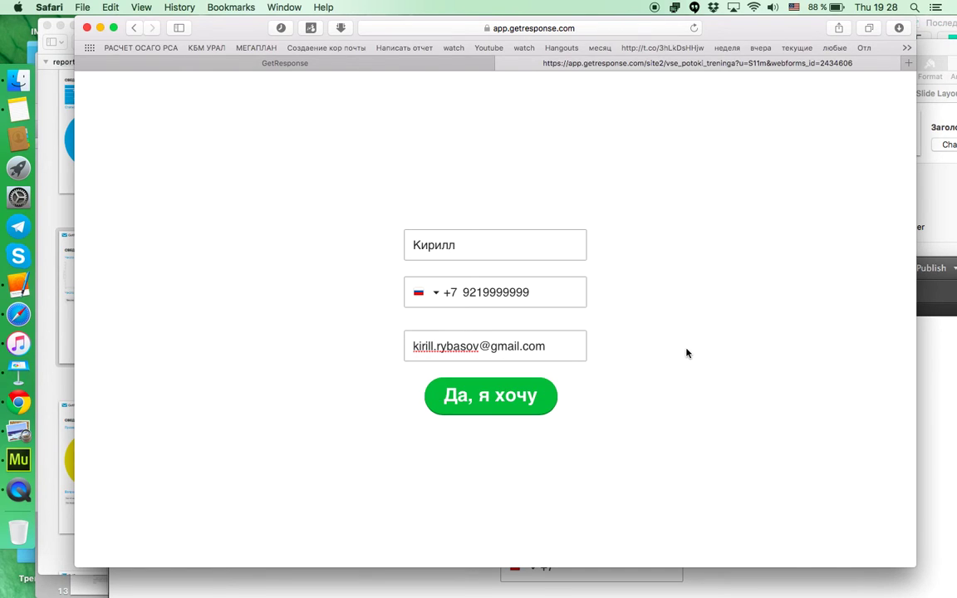
click(512, 399)
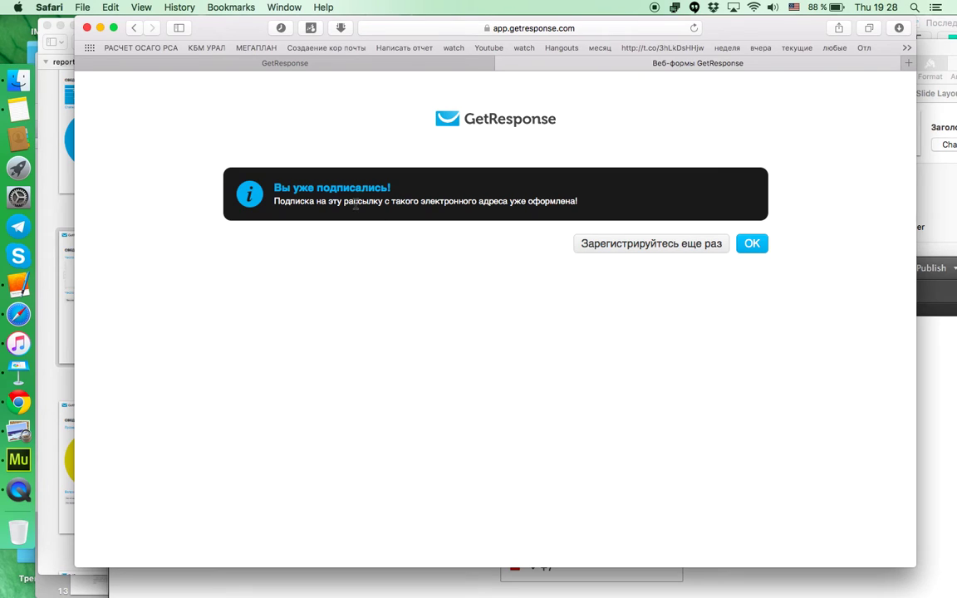
click(751, 244)
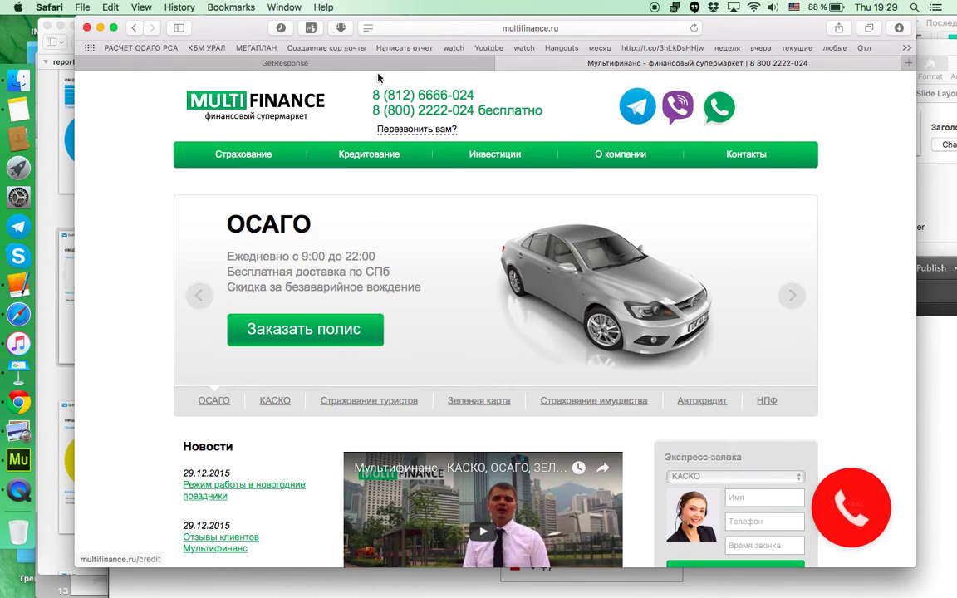
Step: Bring Adobe Muse forward in Design view, with the photo file located on the desktop
click(940, 299)
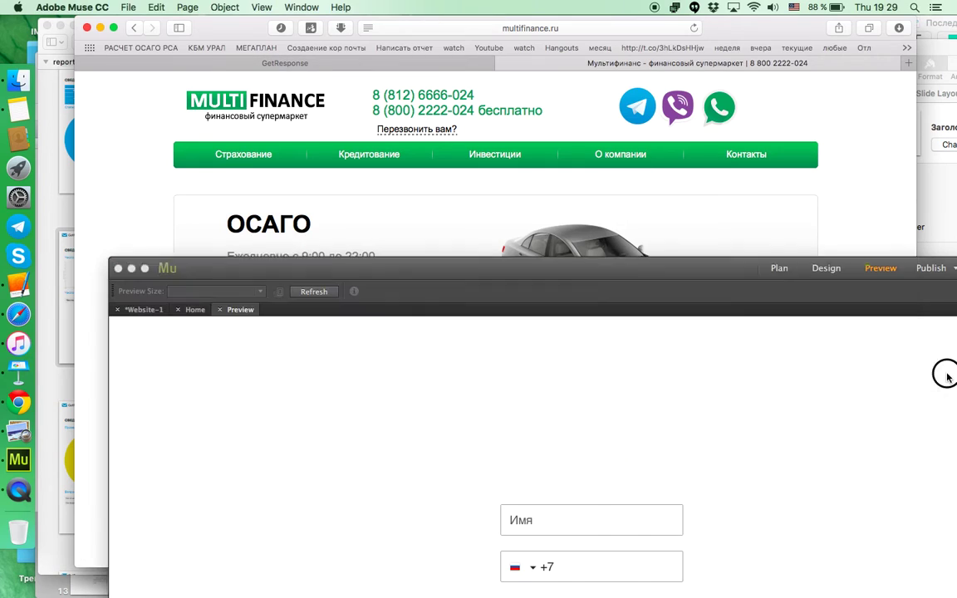
drag(750, 266, 670, 55)
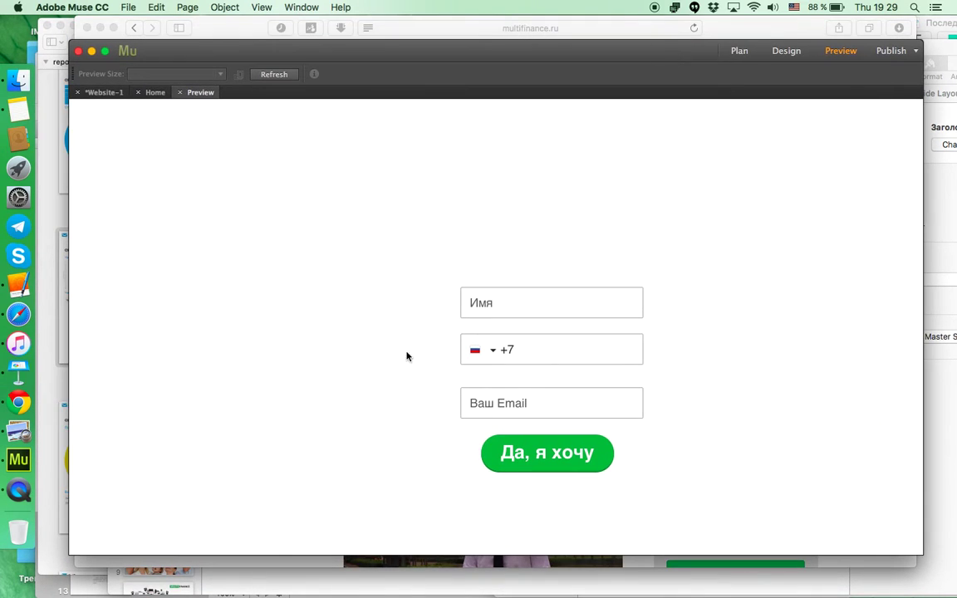
click(787, 52)
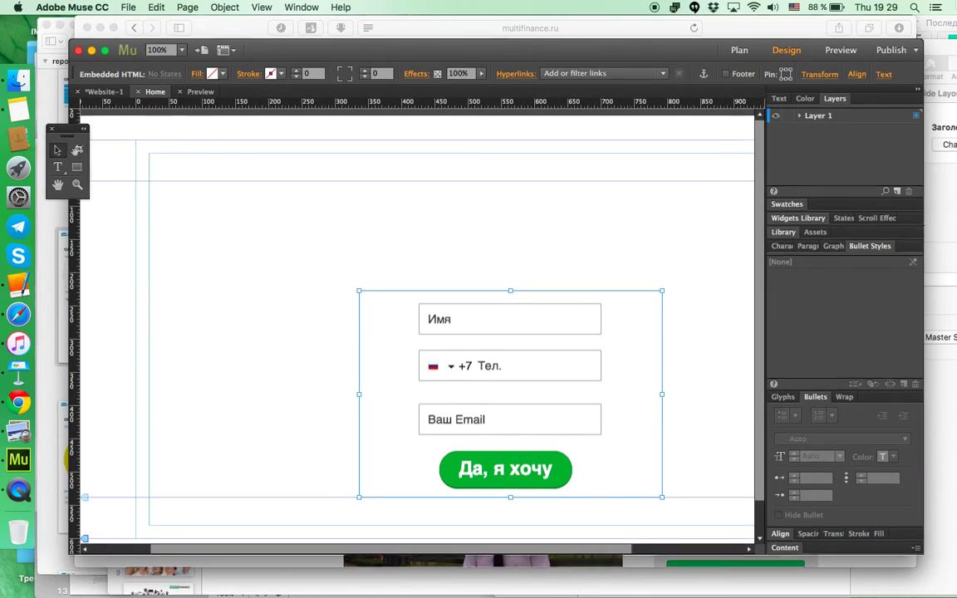
key(F11)
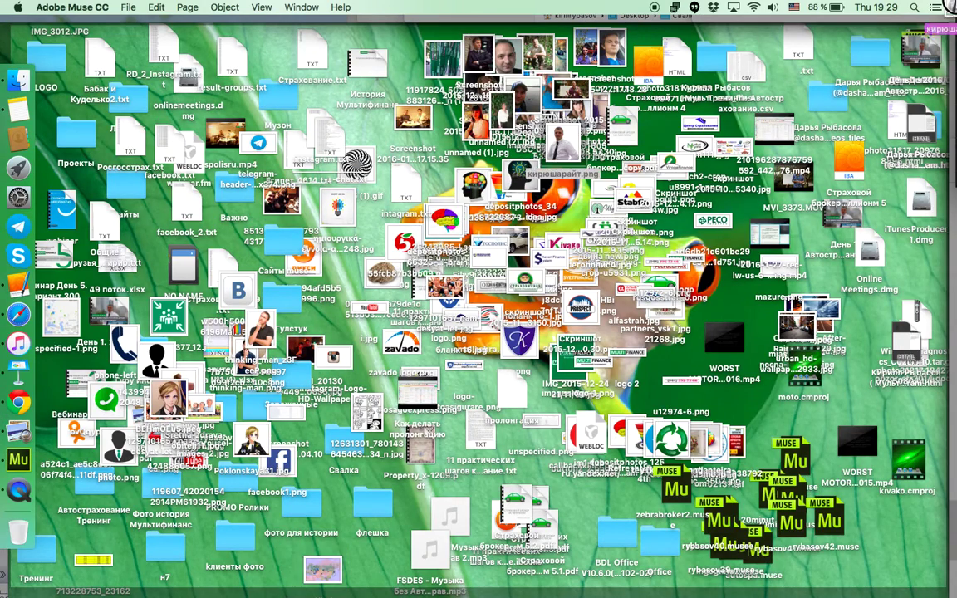
key(F11)
Step: Place the man's photo left of the form, shrink it to fit, and preview the Home page
drag(364, 257, 294, 255)
drag(343, 309, 197, 233)
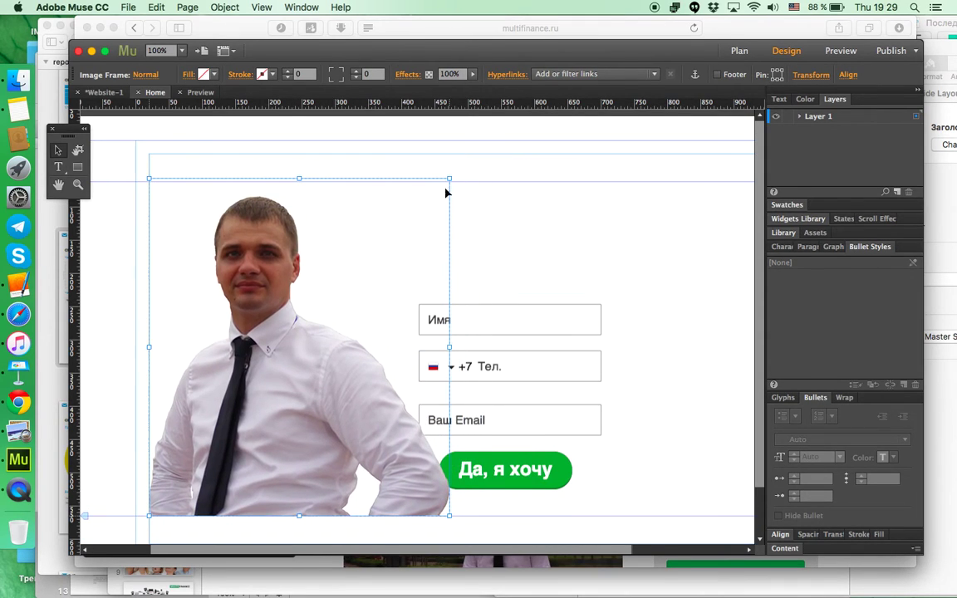
drag(450, 177, 386, 252)
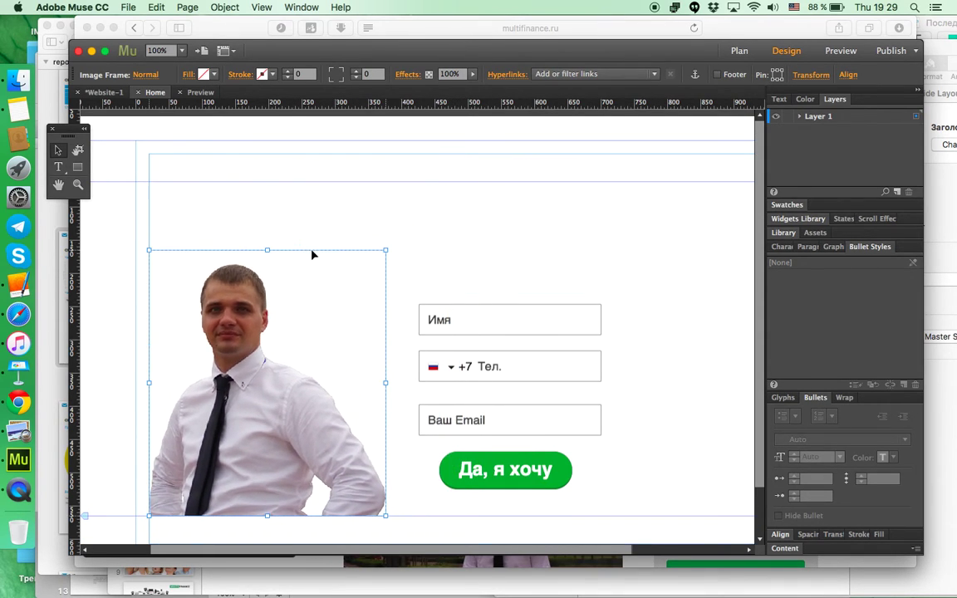
drag(300, 400, 299, 416)
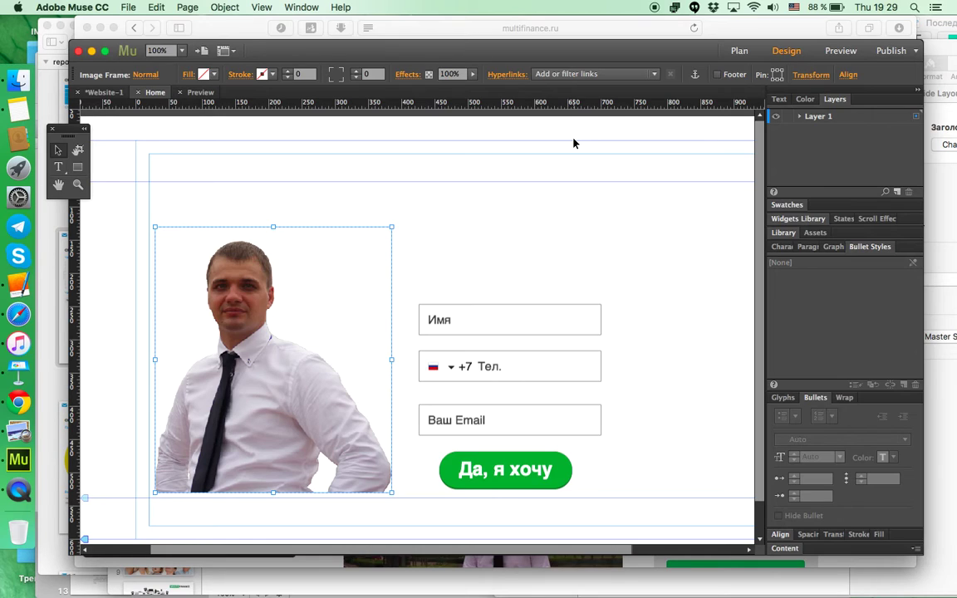
click(839, 51)
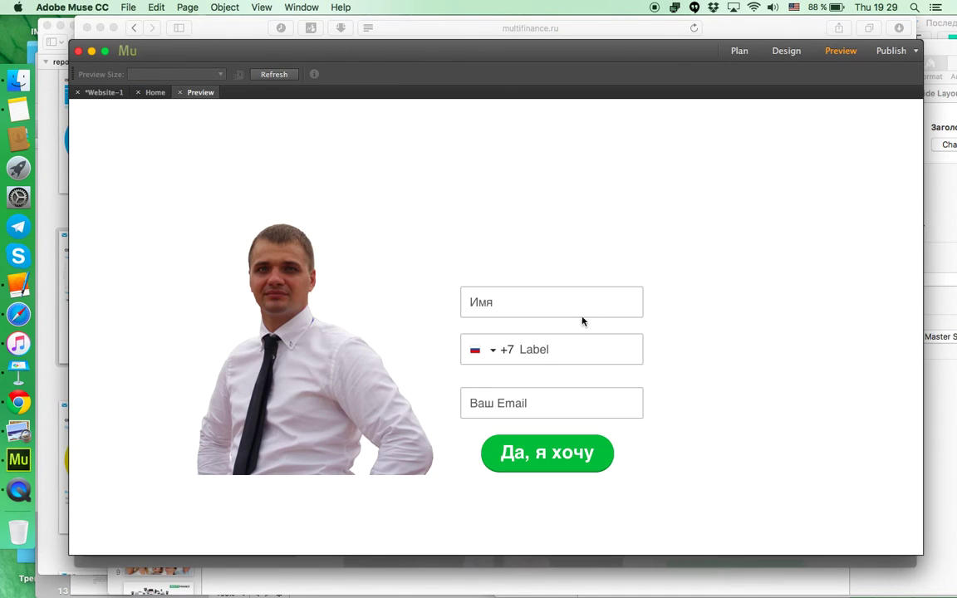
Step: Close the multifinance.ru callback popup and return to the GetResponse web form editor
drag(512, 79, 516, 166)
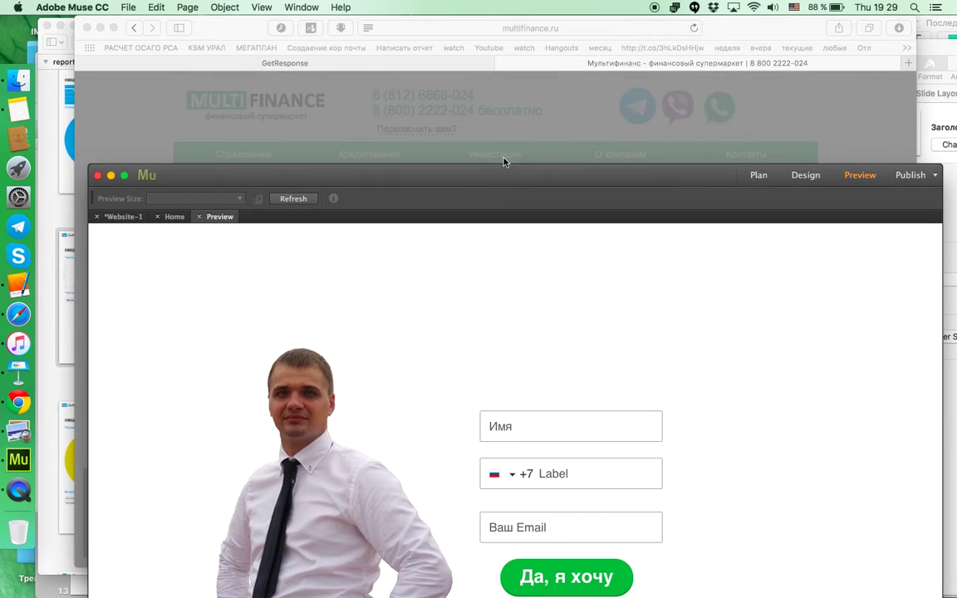
click(445, 132)
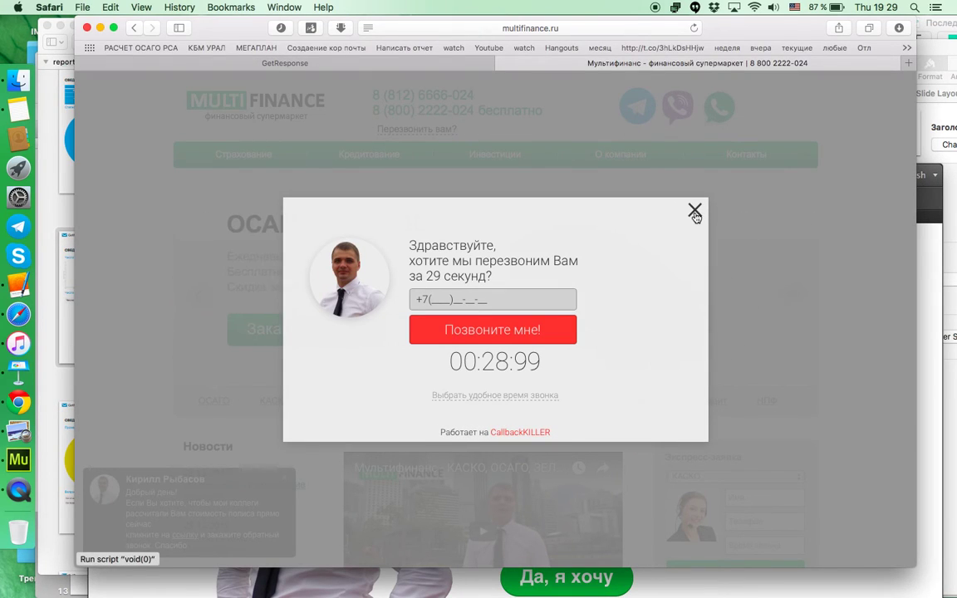
click(694, 210)
click(446, 66)
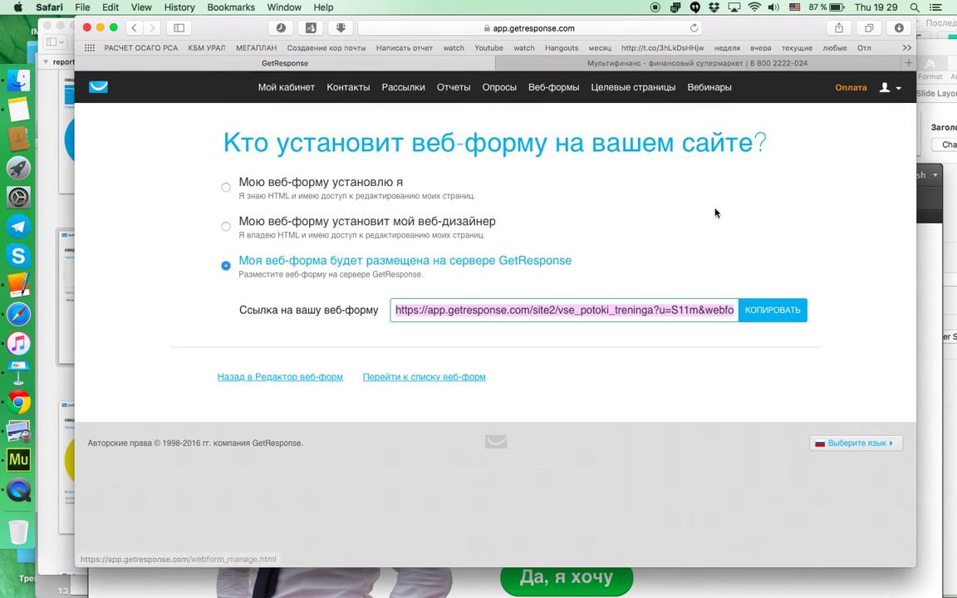
click(306, 378)
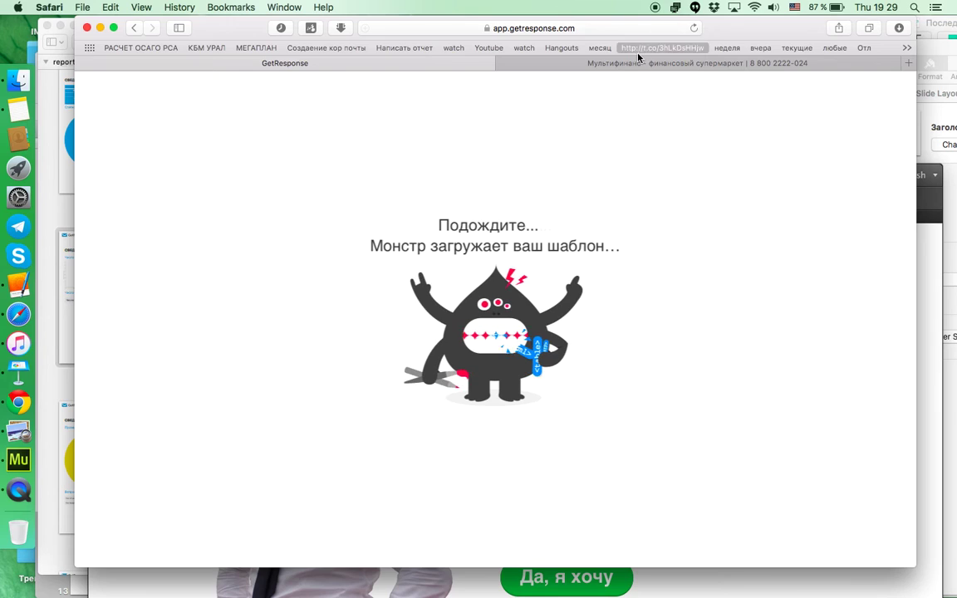
Step: Load getresponse.ru in the Мультифинанс tab and log in to the account
click(638, 62)
click(581, 28)
text(getresponse.ru)
key(Return)
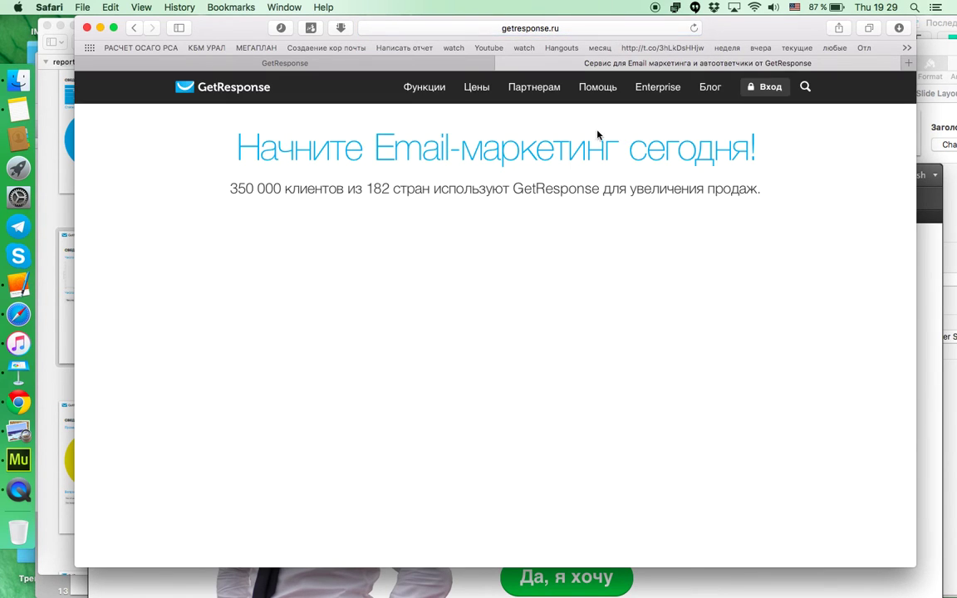
click(773, 87)
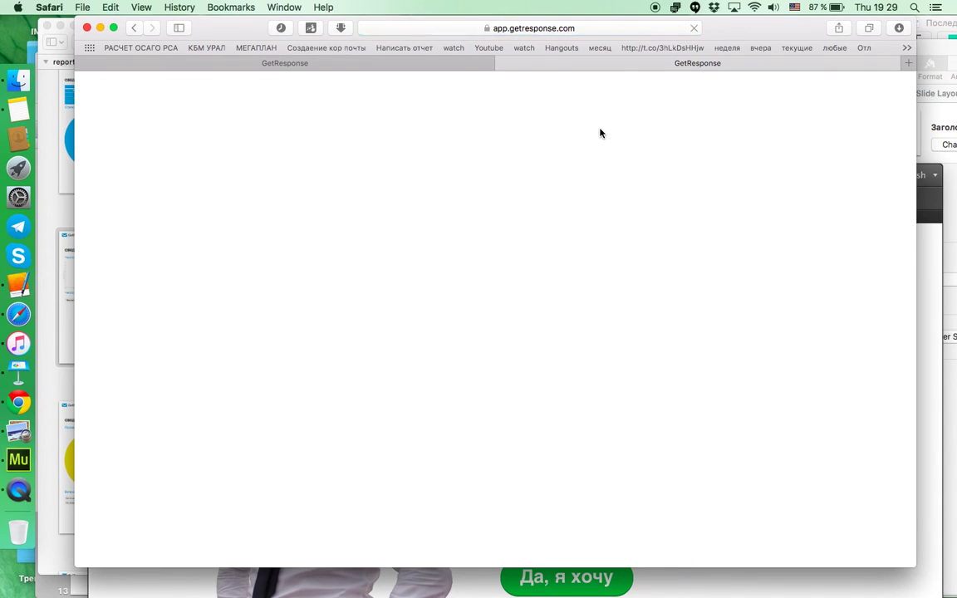
Step: Open Webform - 28.01.2016 from Мои формы for editing
mouse_move(554, 90)
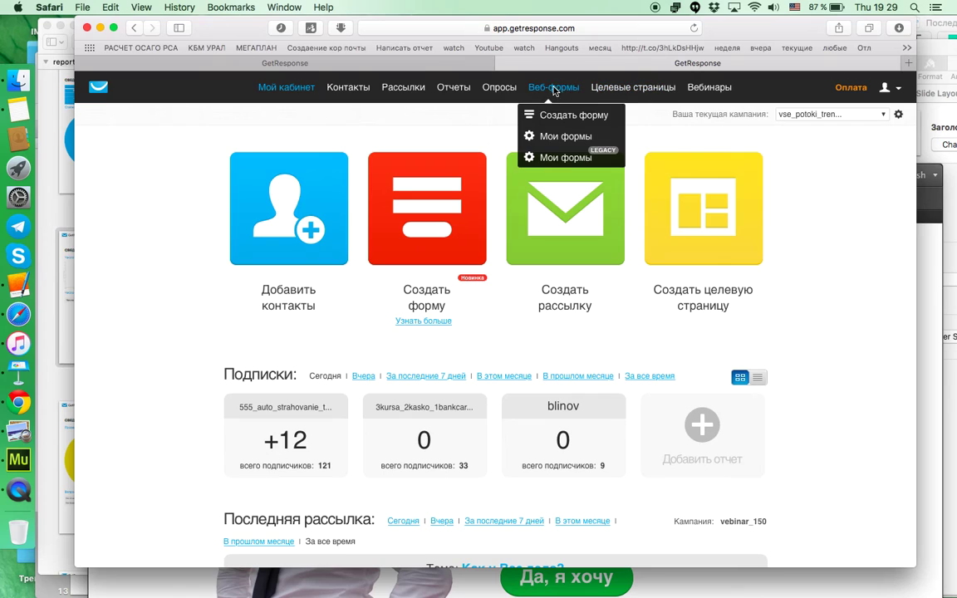
click(552, 135)
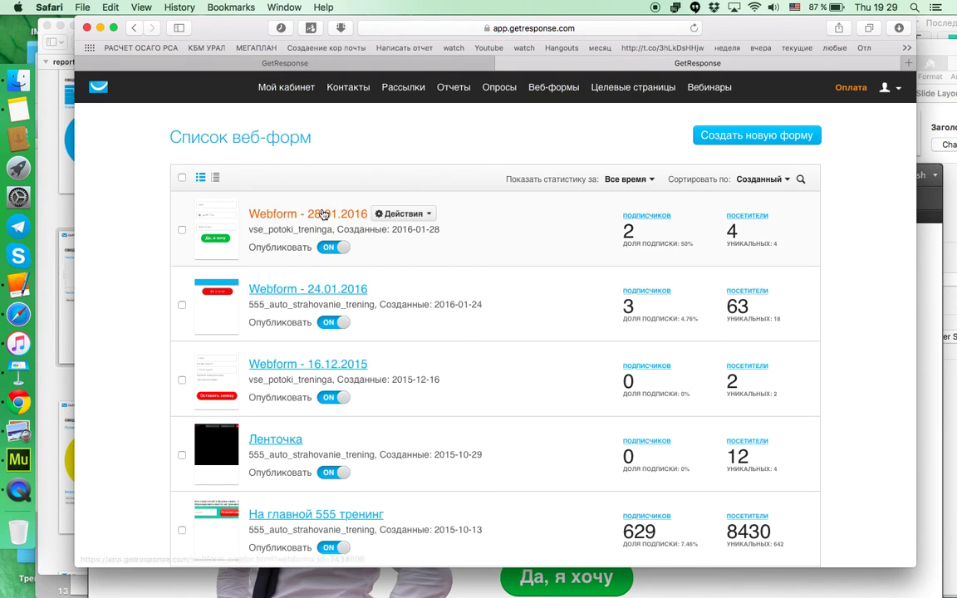
click(323, 215)
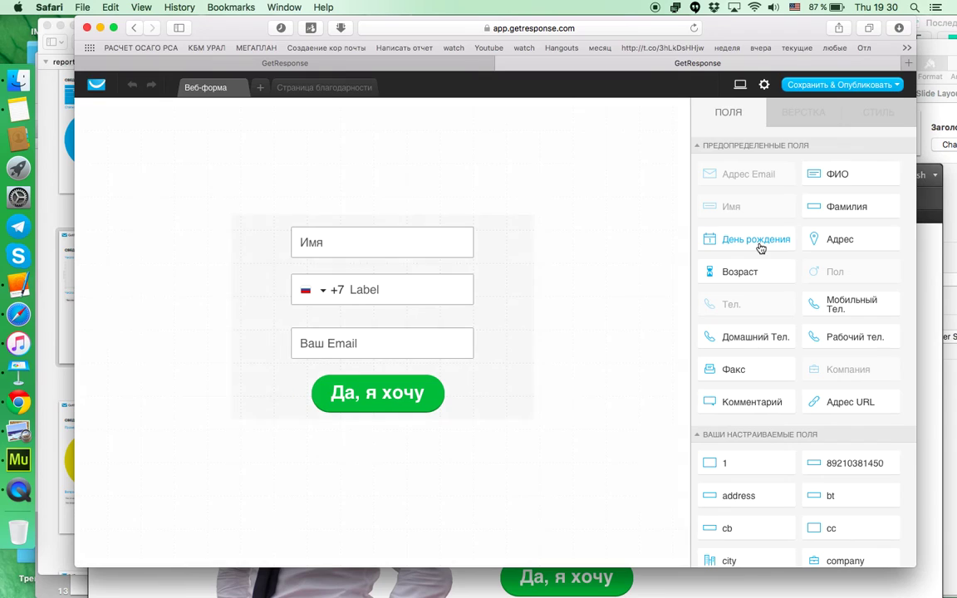
Step: Clear the phone field's label, save and publish the form, then return to Muse's preview
click(421, 285)
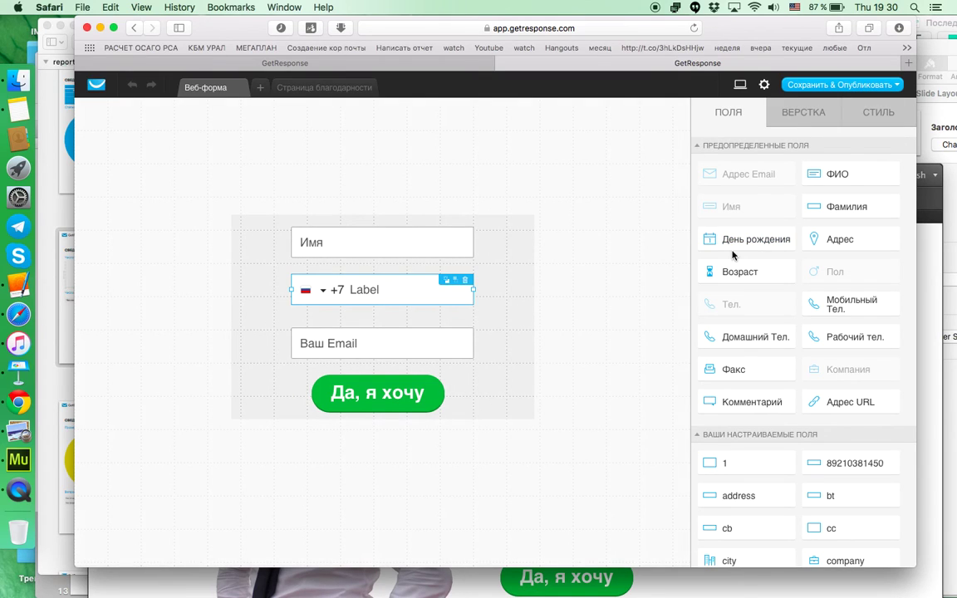
click(810, 116)
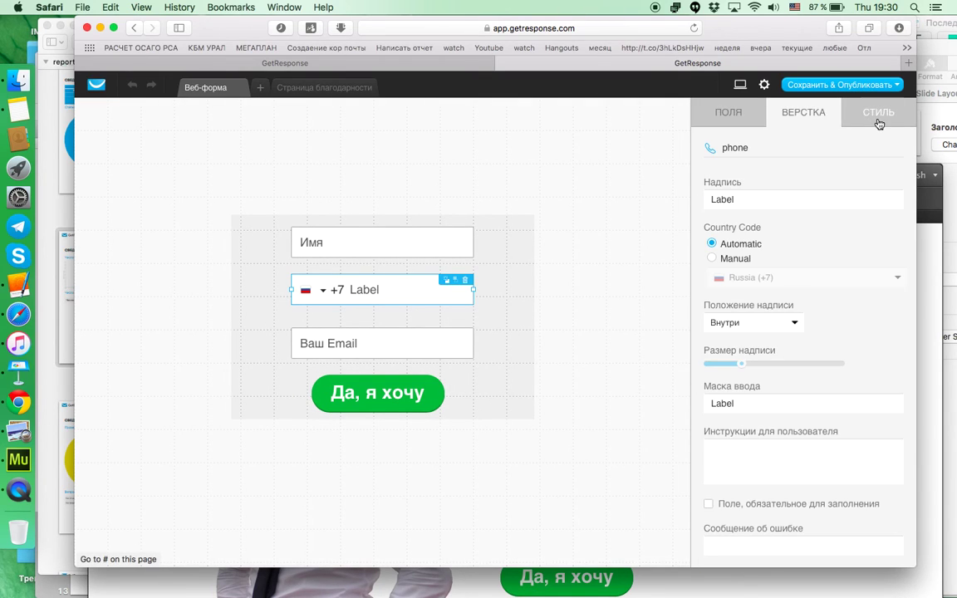
double_click(757, 202)
key(BackSpace)
click(843, 85)
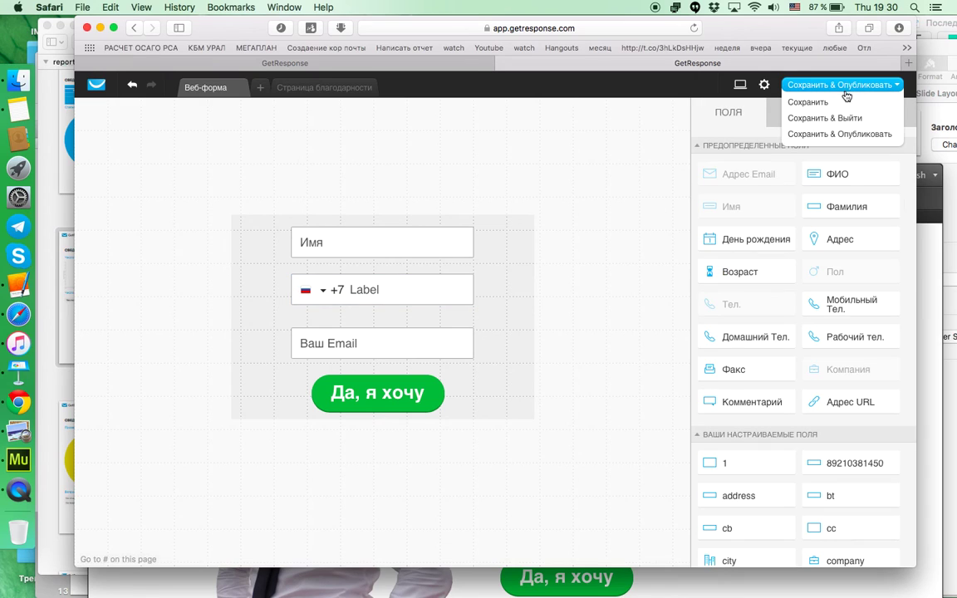
click(813, 133)
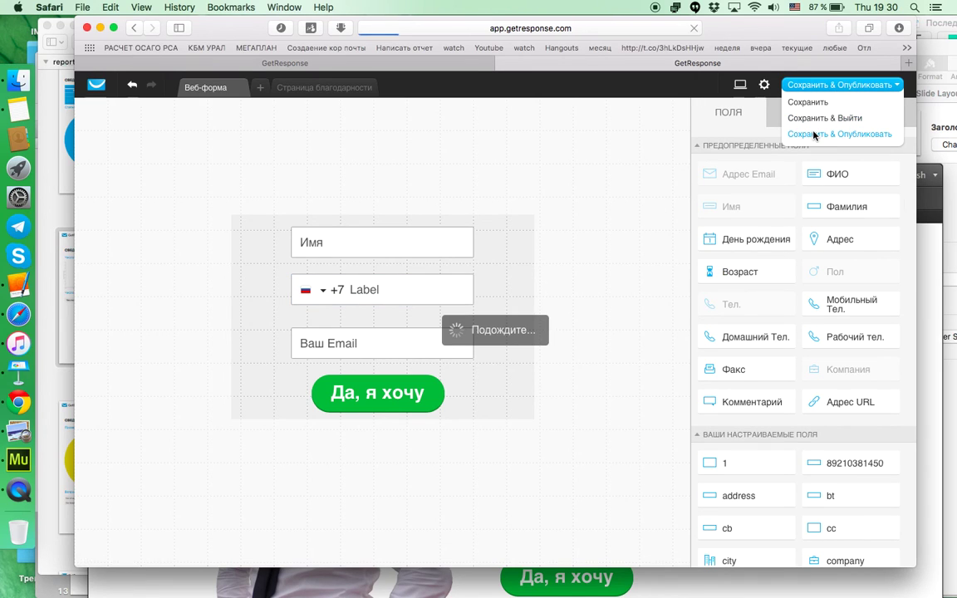
click(14, 465)
drag(491, 182, 488, 81)
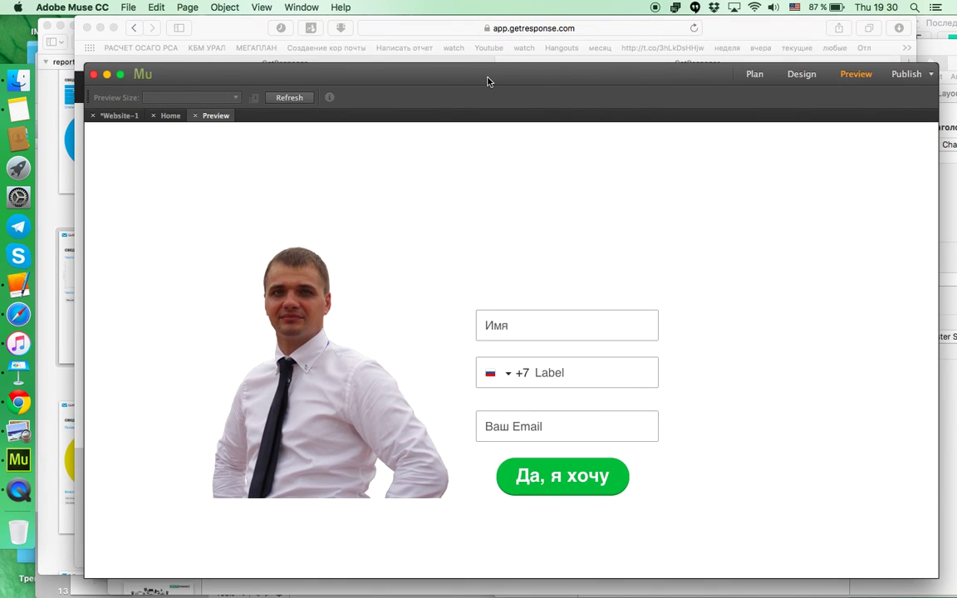